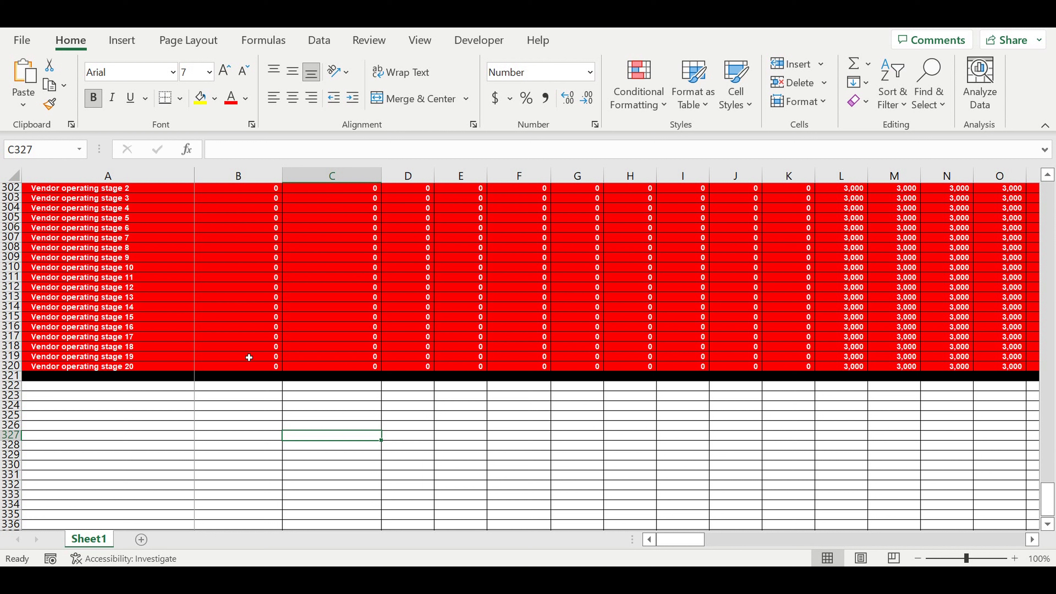
# - Examine the release year and month settings in cells B15 and B16 at the start of the sheet
pyautogui.moveTo(1055, 499); pyautogui.dragTo(1054, 399)
pyautogui.moveTo(1053, 148); pyautogui.dragTo(1053, 148)
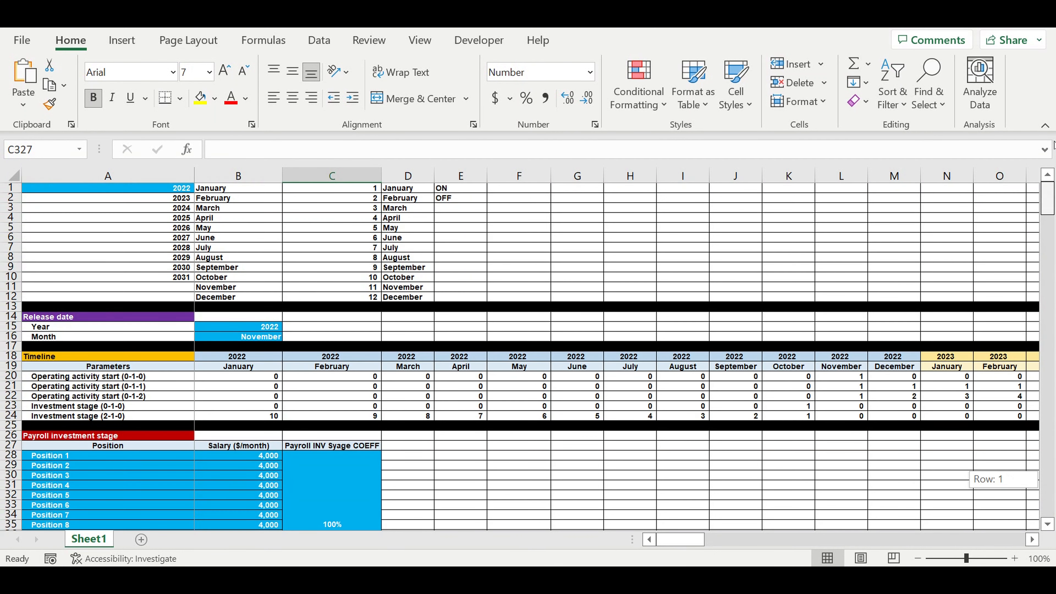
pyautogui.moveTo(259, 331); pyautogui.dragTo(260, 337)
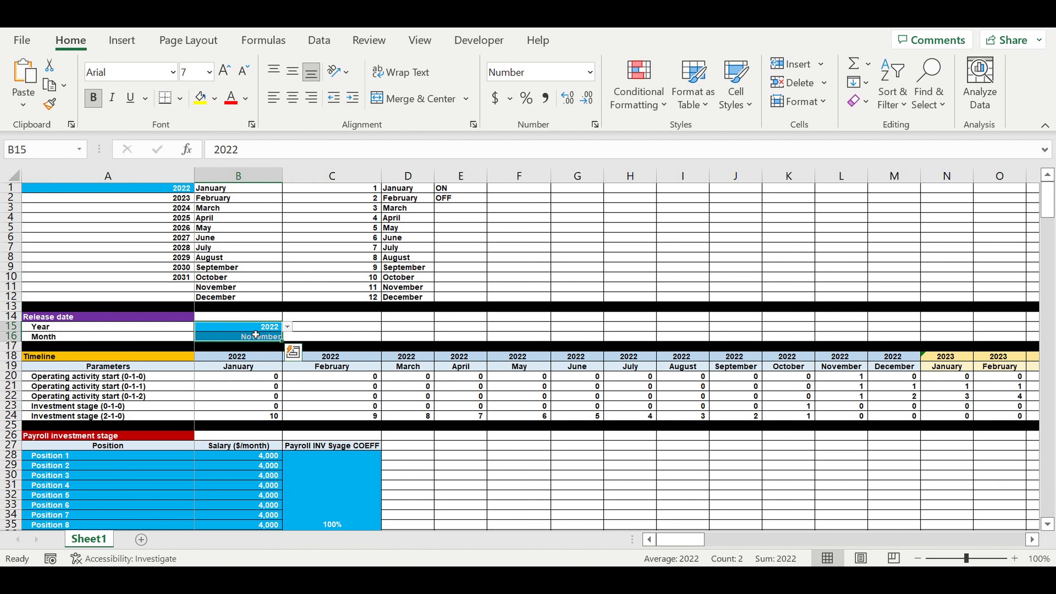
pyautogui.click(247, 338)
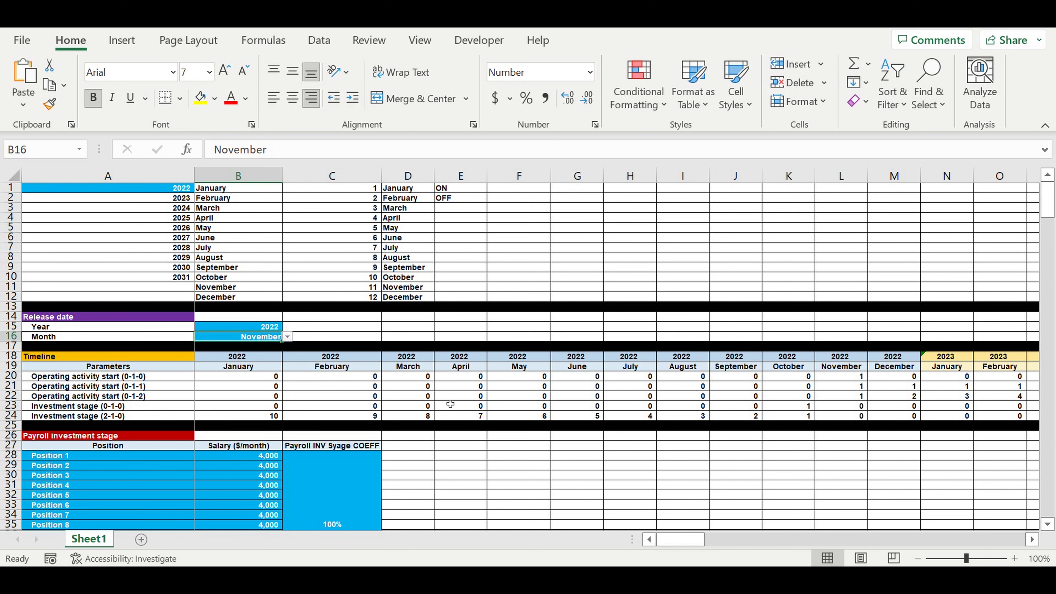
# - Enter the section title "Sales funnel" in cell A322, below the vendors' operating stage expenses table
pyautogui.scroll(-6, 450, 403)
pyautogui.scroll(-5, 449, 404)
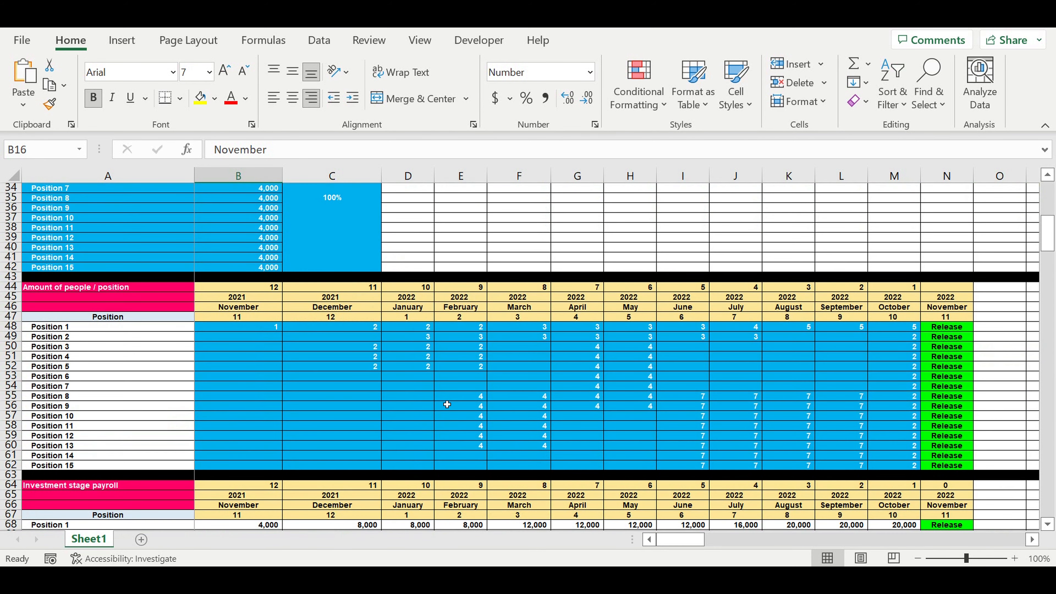
pyautogui.moveTo(1049, 227); pyautogui.dragTo(1043, 358)
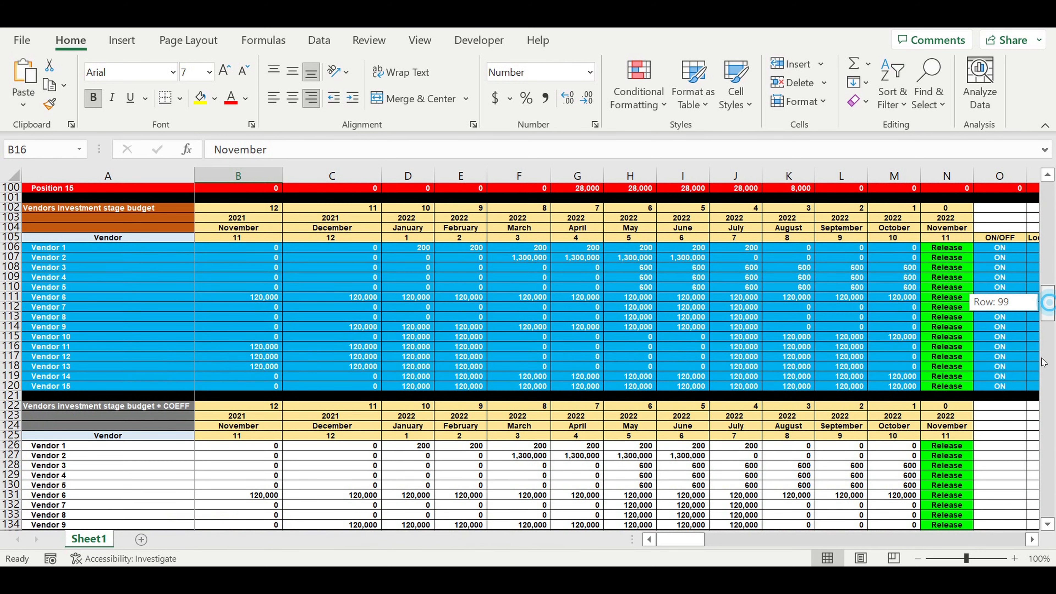
pyautogui.moveTo(1039, 560); pyautogui.dragTo(1040, 561)
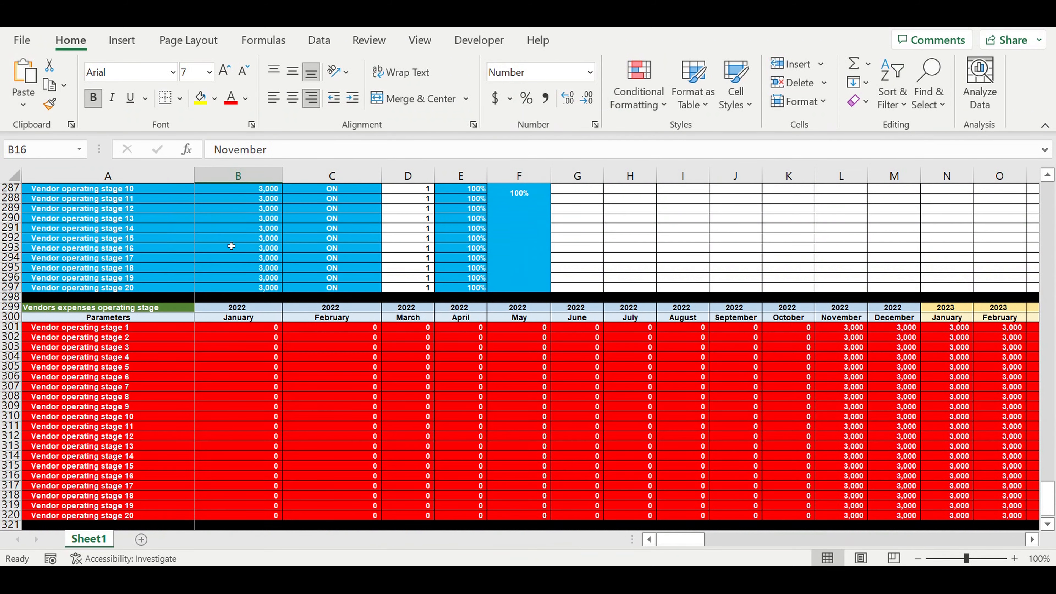
pyautogui.scroll(-5, 240, 242)
pyautogui.scroll(-2, 217, 300)
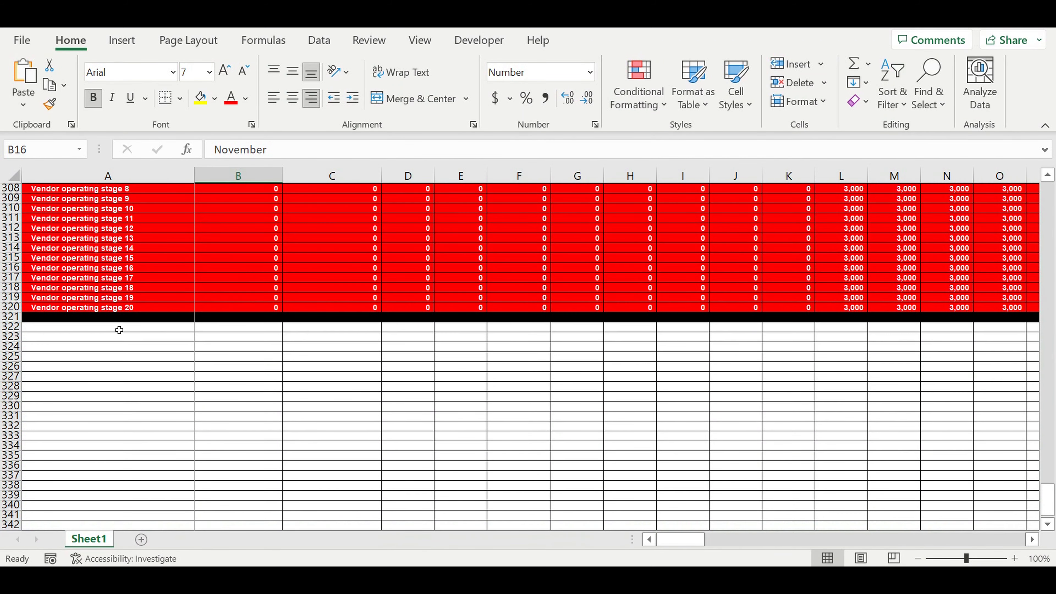
pyautogui.click(119, 329)
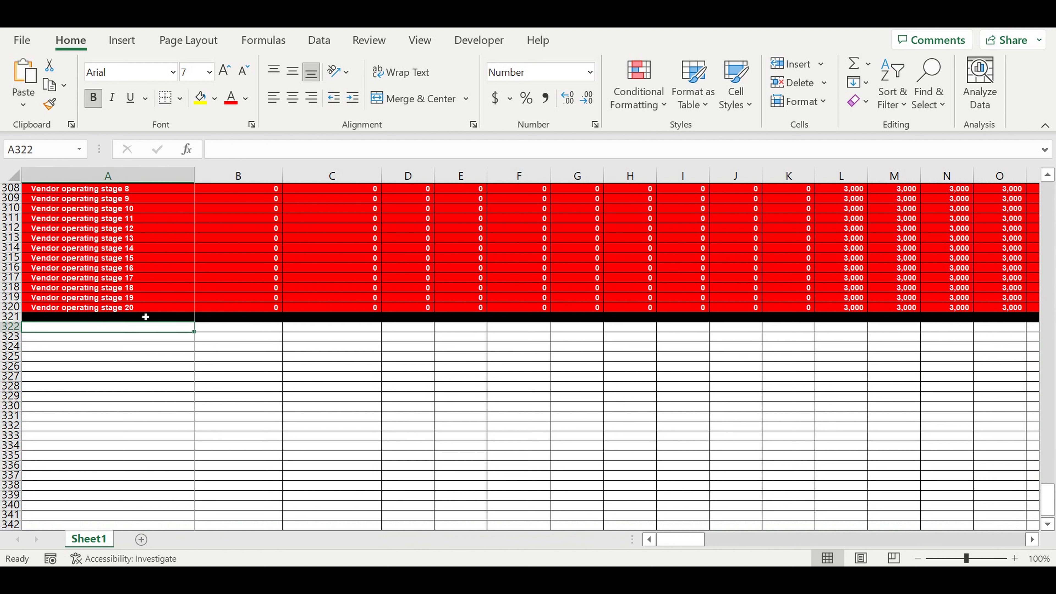
pyautogui.write('Sale')
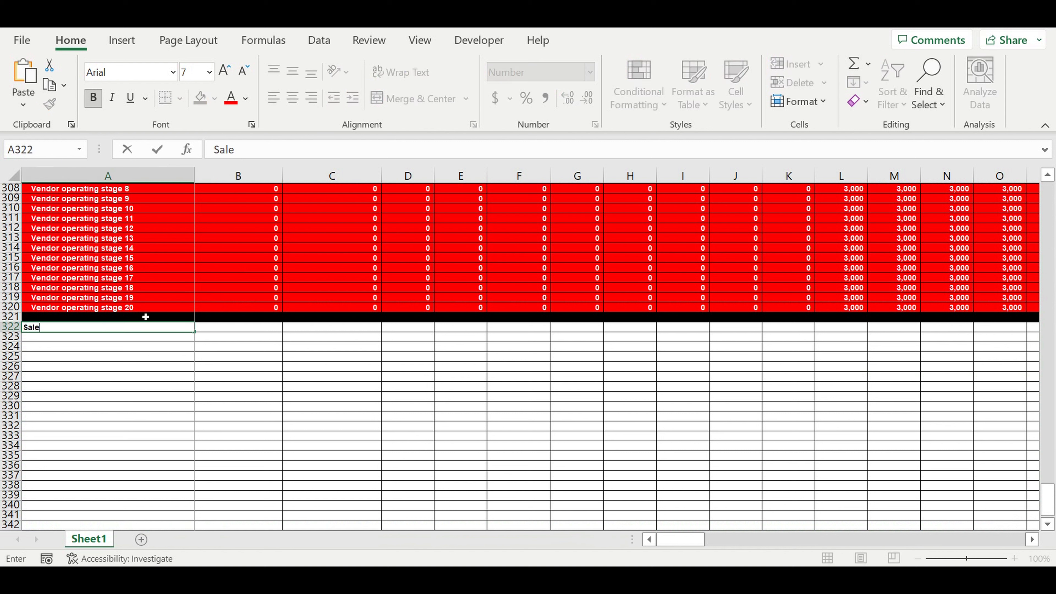
pyautogui.write('s funnel')
pyautogui.press('Return')
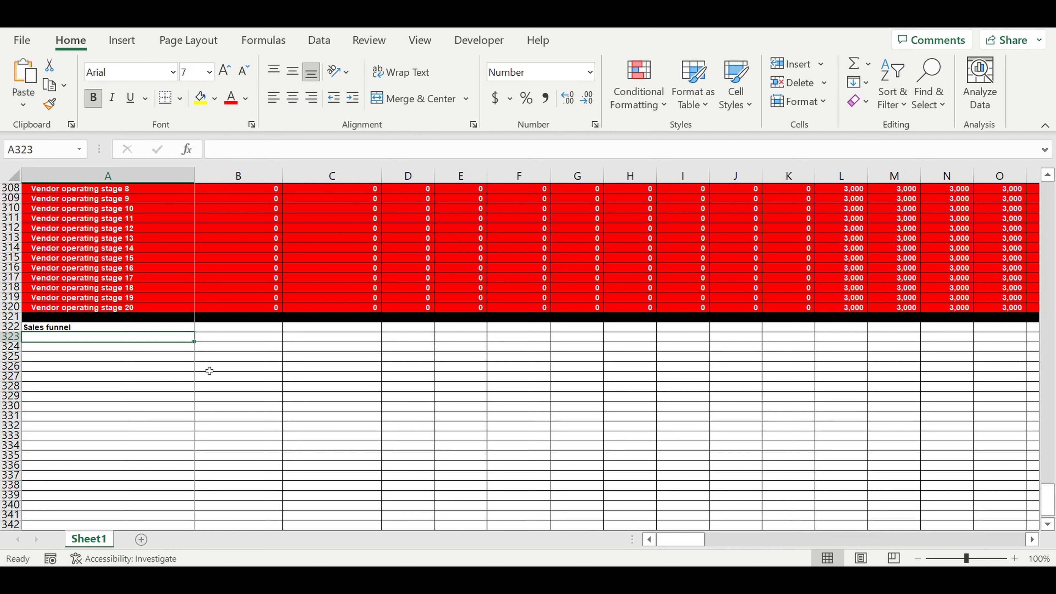
# - Start the column numbering with 1 in A323 and the formula =A323+1 in B323
pyautogui.write('1')
pyautogui.press('Return')
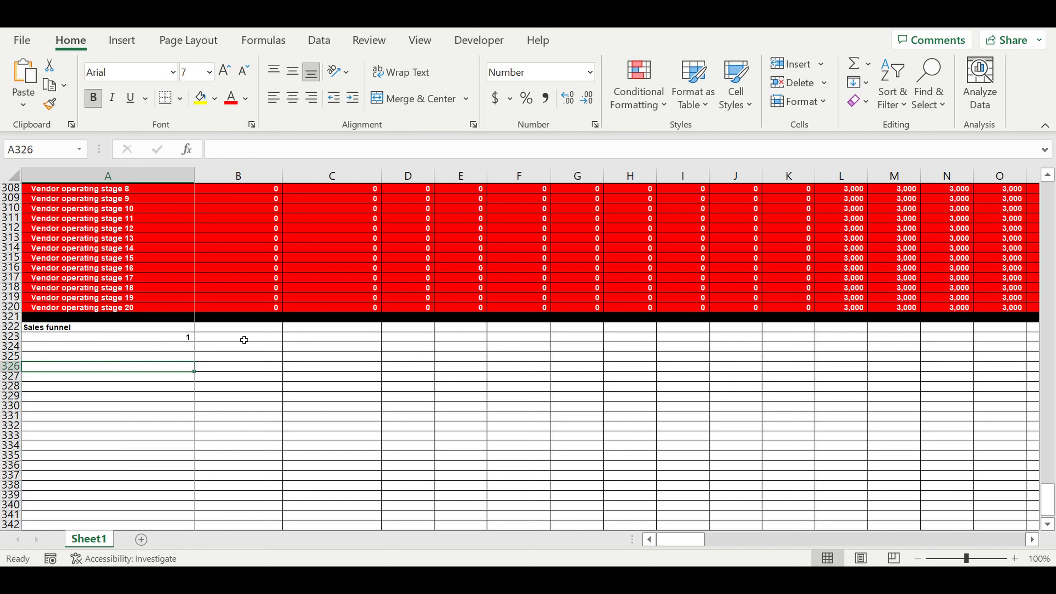
pyautogui.click(244, 340)
pyautogui.write('=')
pyautogui.click(159, 339)
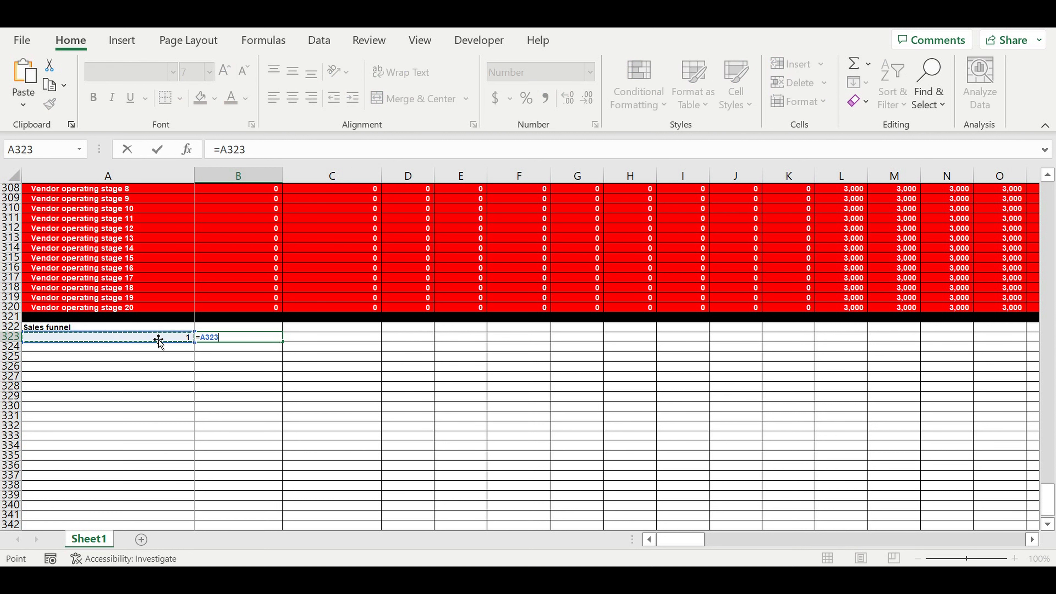
pyautogui.write('+1')
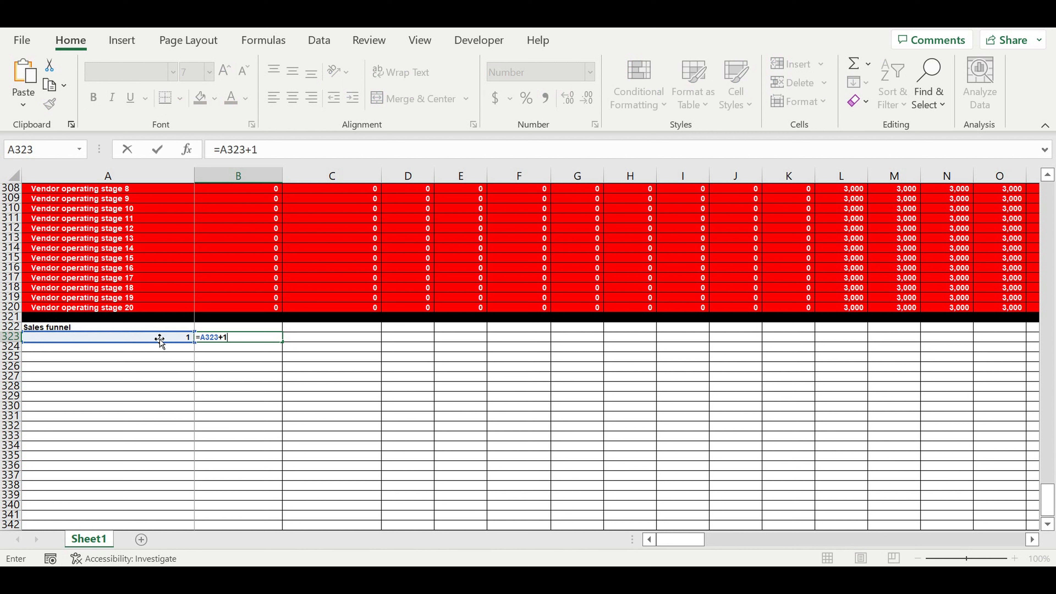
pyautogui.hotkey('ctrl', 'Return')
pyautogui.press('Return')
# - Center the numbers in A323:B323 and give both cells a light orange fill
pyautogui.moveTo(169, 337); pyautogui.dragTo(250, 338)
pyautogui.click(294, 100)
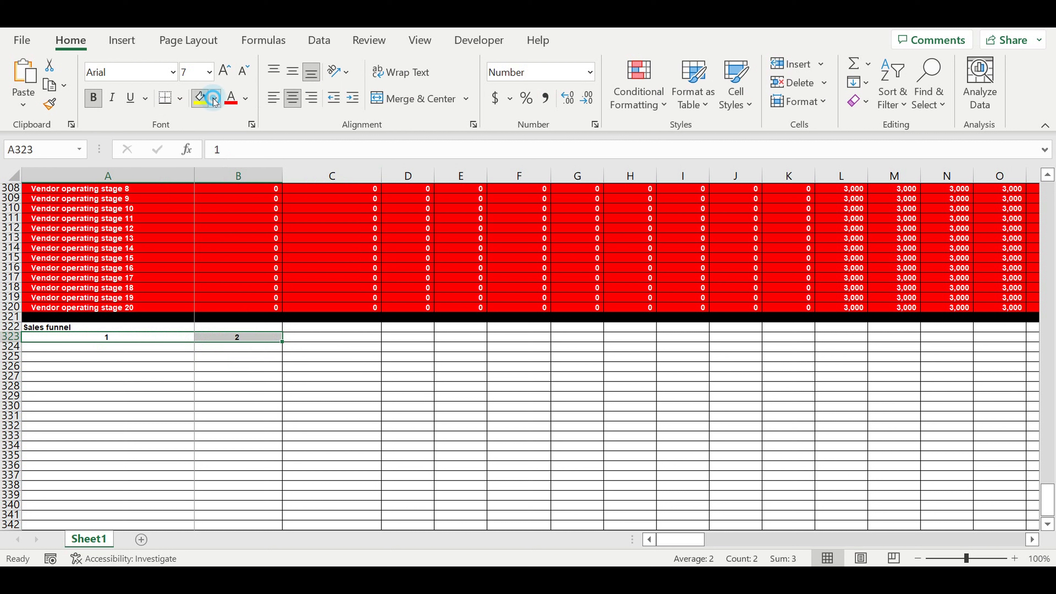
pyautogui.click(214, 98)
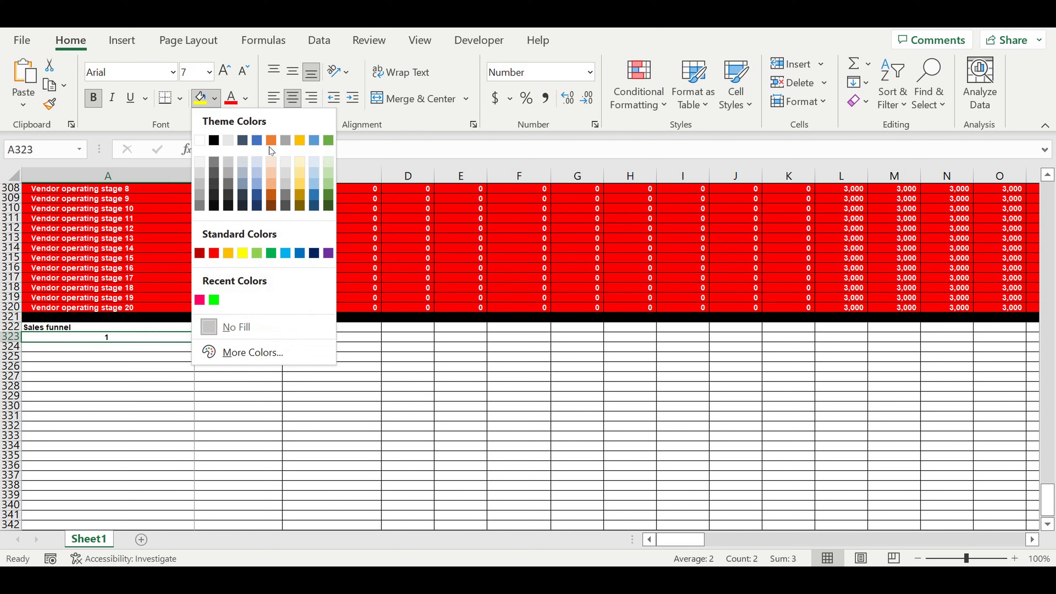
pyautogui.click(272, 171)
# - Extend the column numbering formula from B323 across row 323 through column N
pyautogui.click(249, 337)
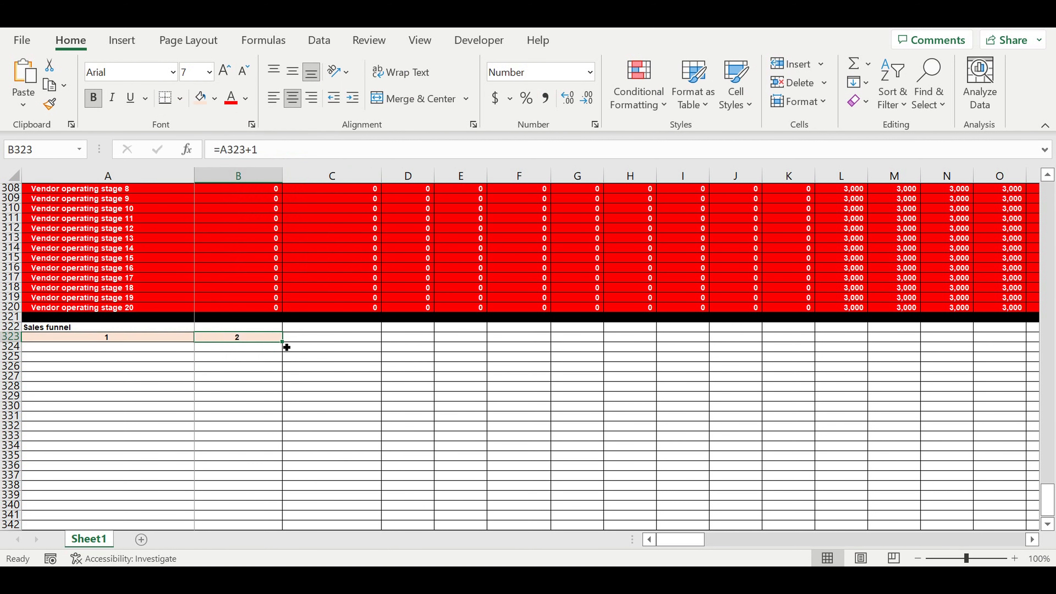
pyautogui.moveTo(286, 347); pyautogui.dragTo(956, 368)
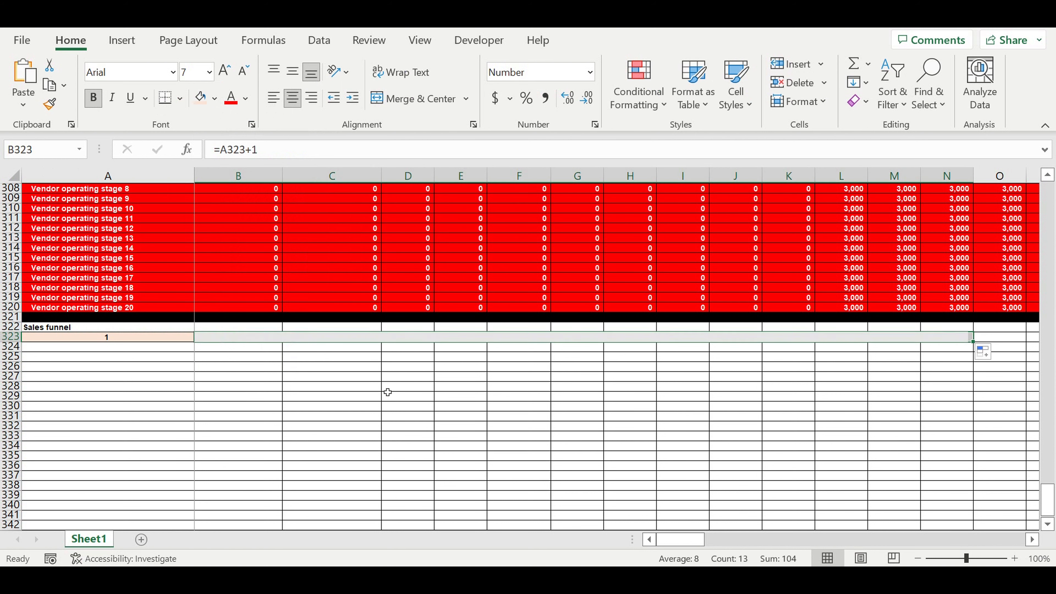
pyautogui.click(387, 391)
# - Enter the header "month number of operating activity" in cell A324
pyautogui.click(165, 348)
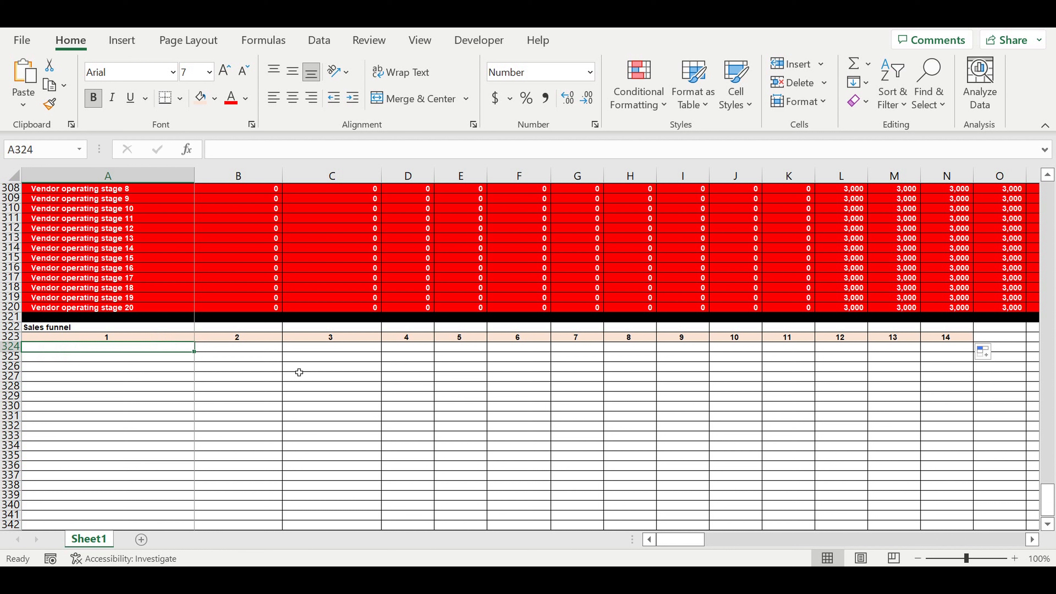
pyautogui.write('#')
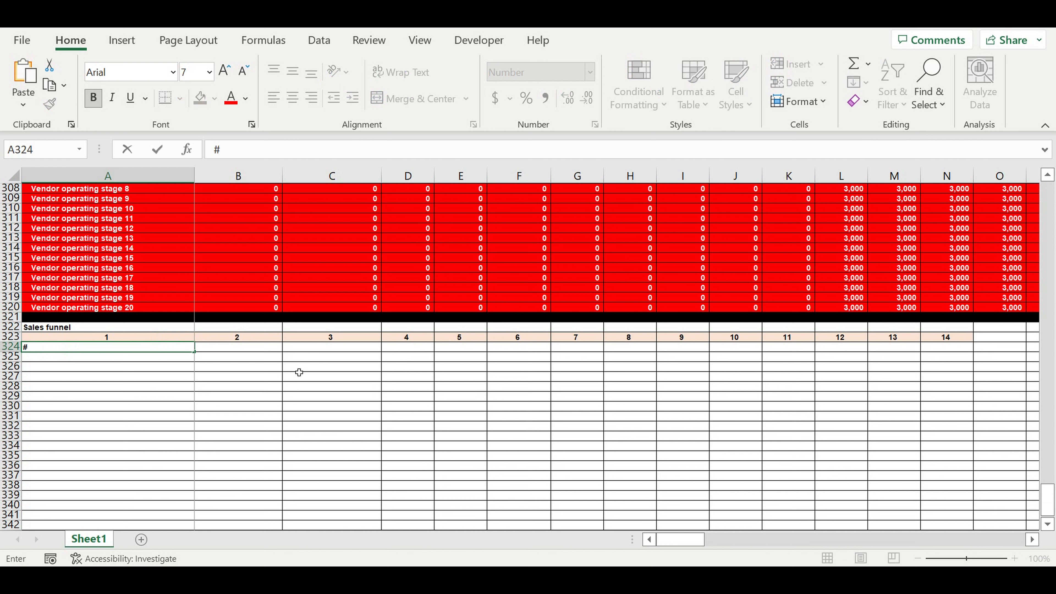
pyautogui.write(' num')
pyautogui.press('BackSpace')
pyautogui.press('BackSpace')
pyautogui.press('BackSpace')
pyautogui.press('BackSpace')
pyautogui.press('BackSpace')
pyautogui.write('month number of operating activity')
pyautogui.press('Return')
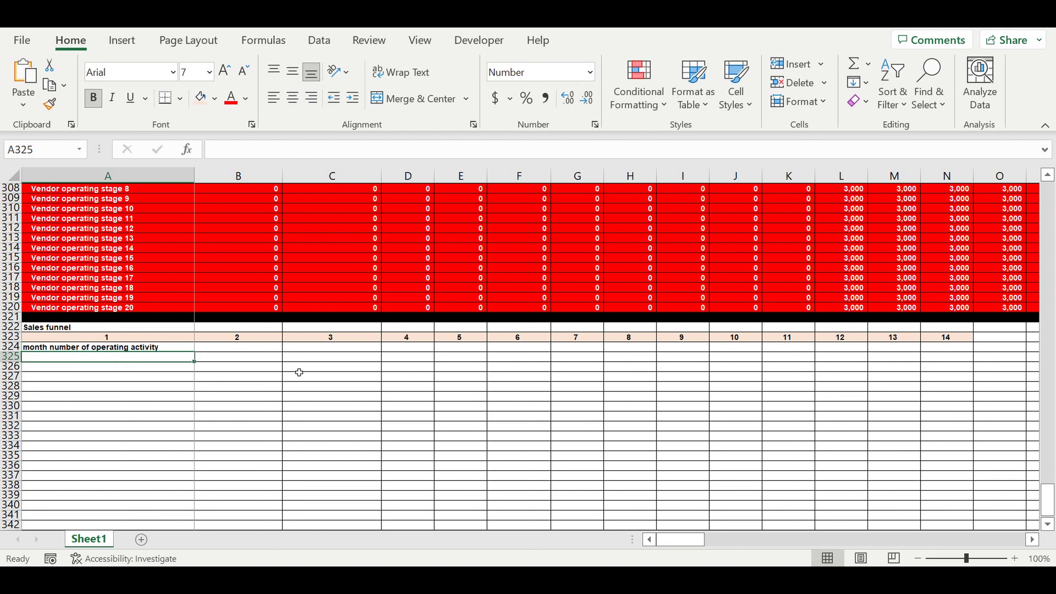
# - Capitalize the first letter of the A324 header so it reads "Month number of operating activity"
pyautogui.click(80, 375)
pyautogui.click(114, 348)
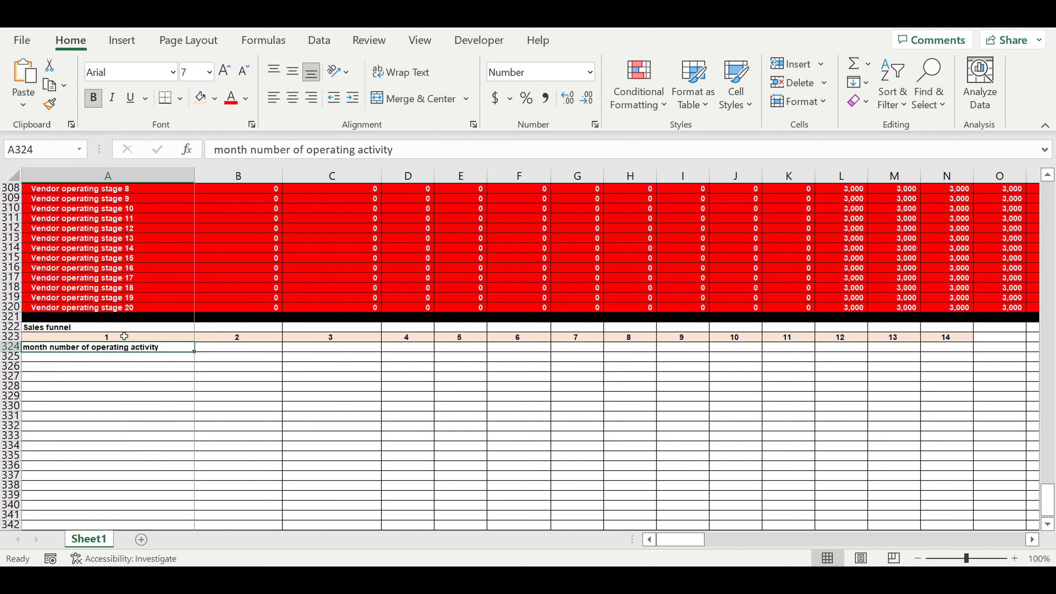
pyautogui.click(219, 151)
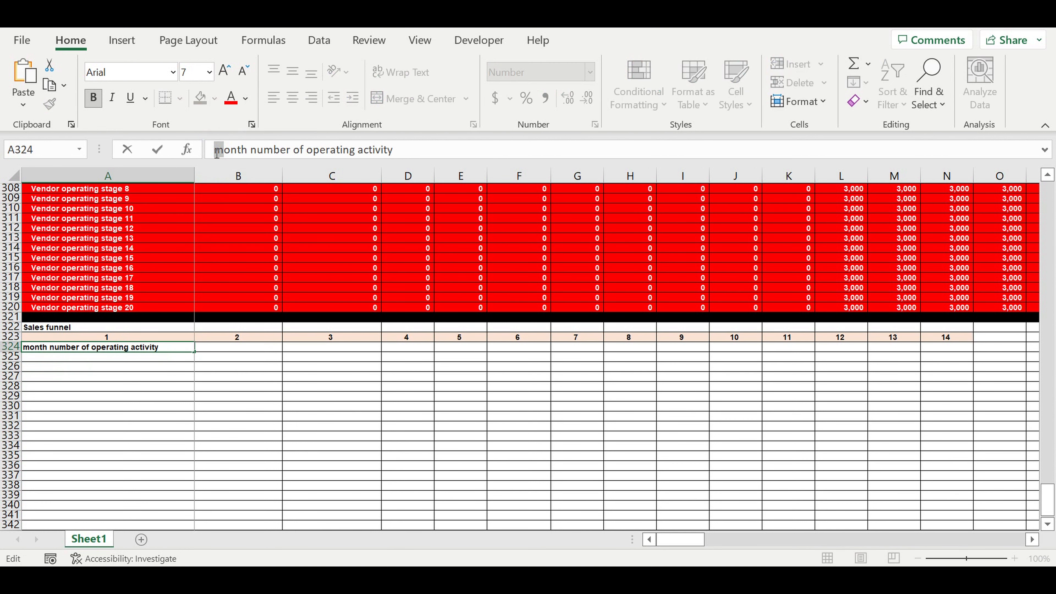
pyautogui.press('BackSpace')
pyautogui.write('M')
pyautogui.press('Return')
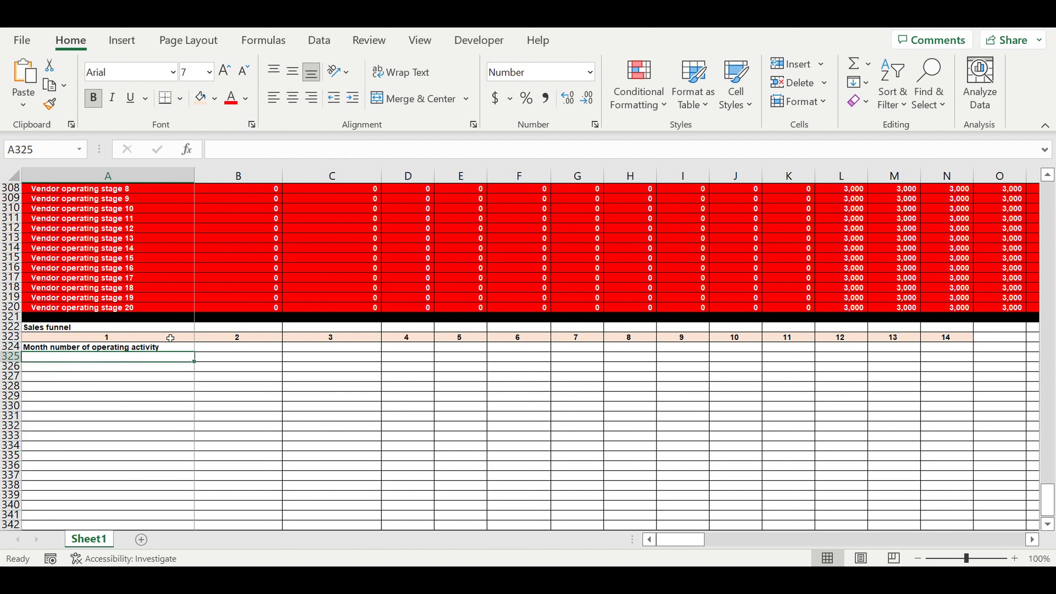
# - Center the header in A324 and apply a light blue fill to it
pyautogui.click(173, 348)
pyautogui.click(292, 97)
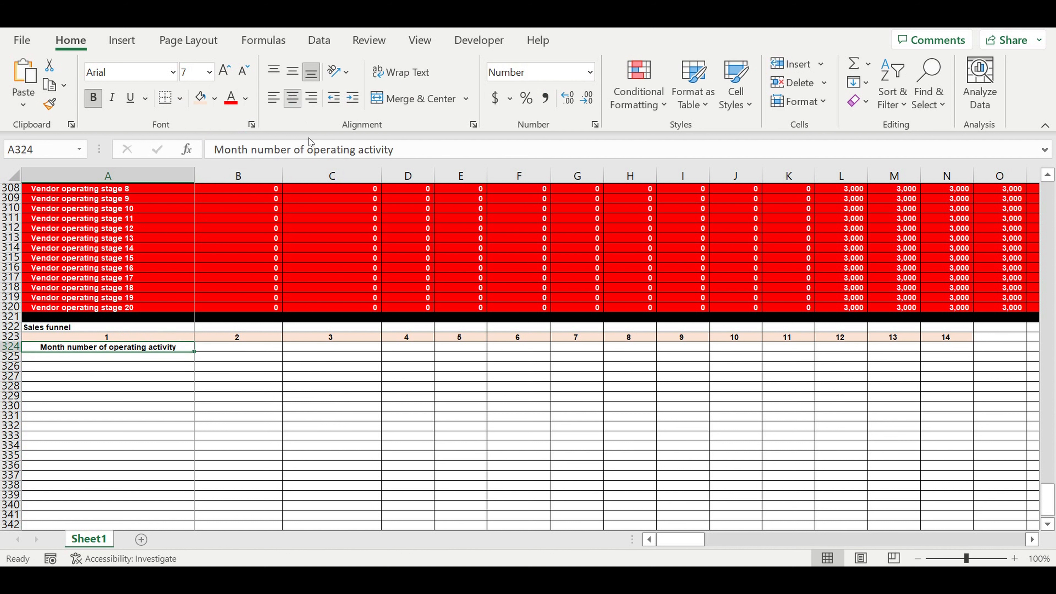
pyautogui.click(215, 98)
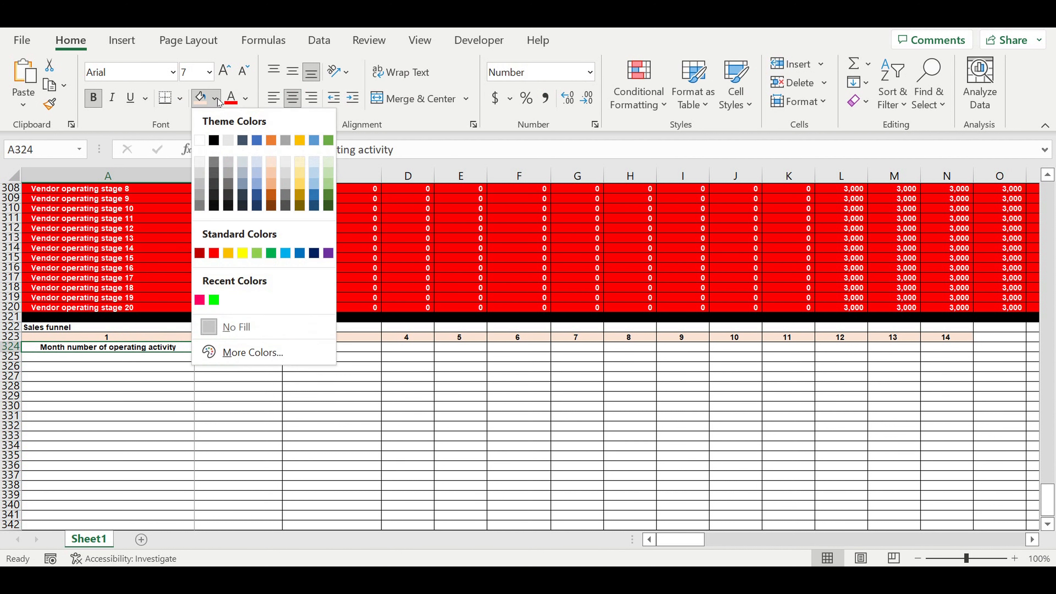
pyautogui.click(313, 165)
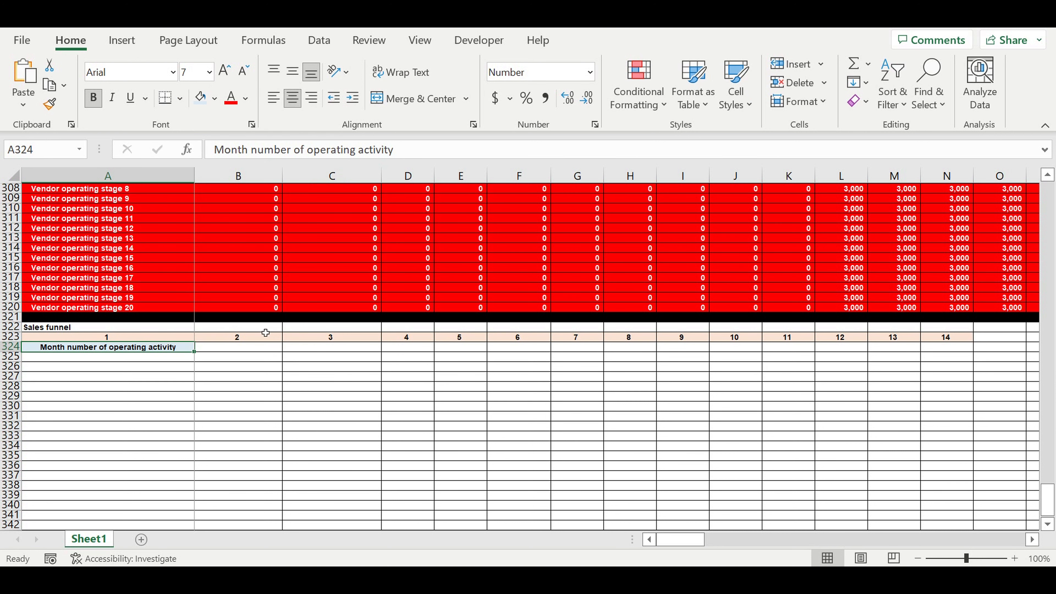
# - Start the month numbering with 1 in A325 and the formula =A325+1 in A326
pyautogui.click(161, 362)
pyautogui.write('1')
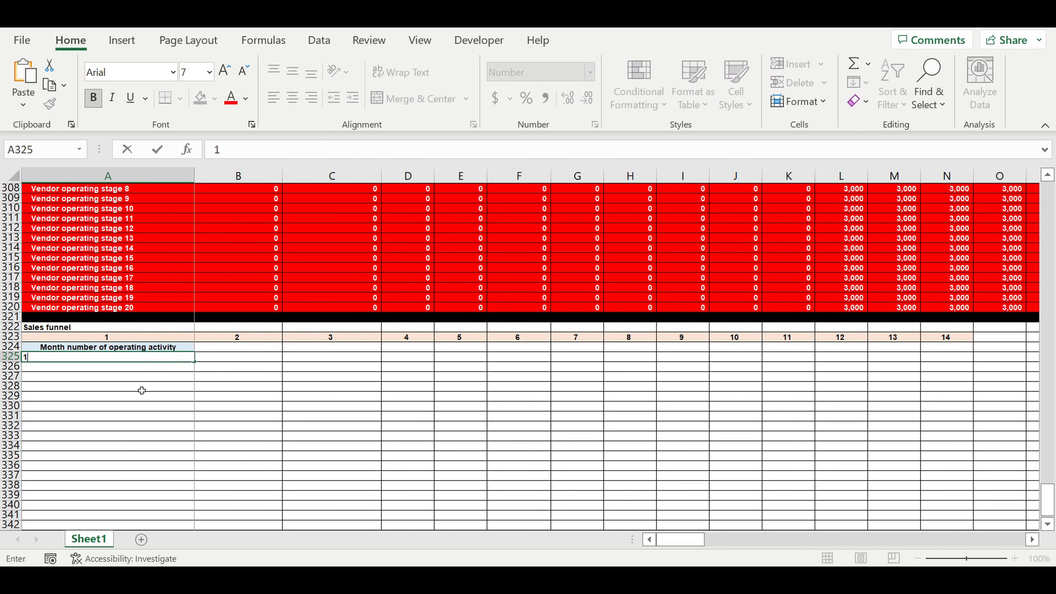
pyautogui.click(181, 370)
pyautogui.write('=')
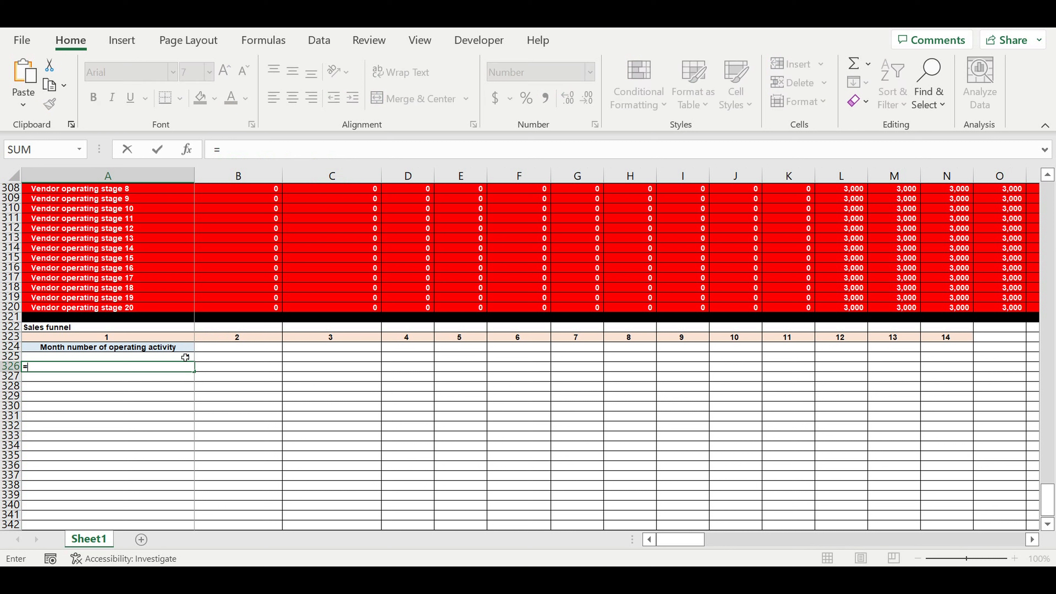
pyautogui.click(186, 358)
pyautogui.write('+1')
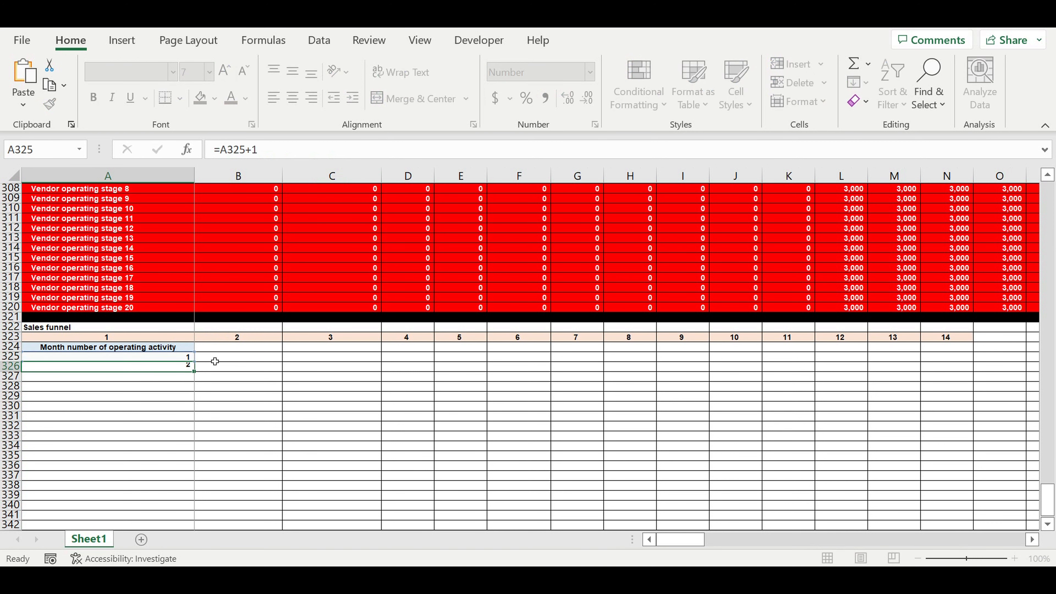
pyautogui.press('Return')
# - Extend the month numbering formula from A326 down column A to row 444, ending at month 120
pyautogui.click(185, 367)
pyautogui.moveTo(193, 370); pyautogui.dragTo(194, 521)
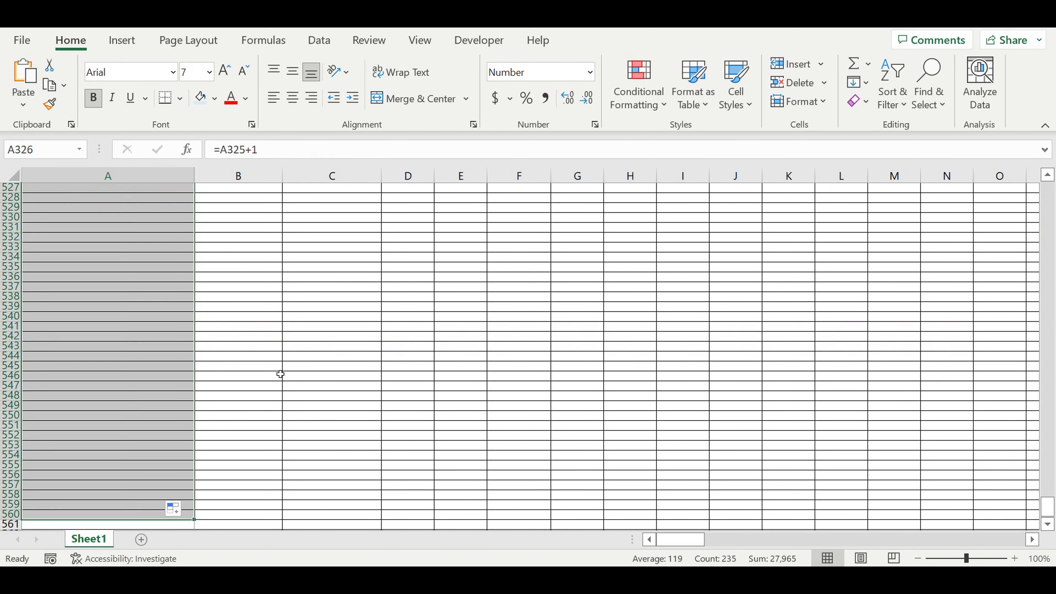
pyautogui.scroll(-4, 206, 432)
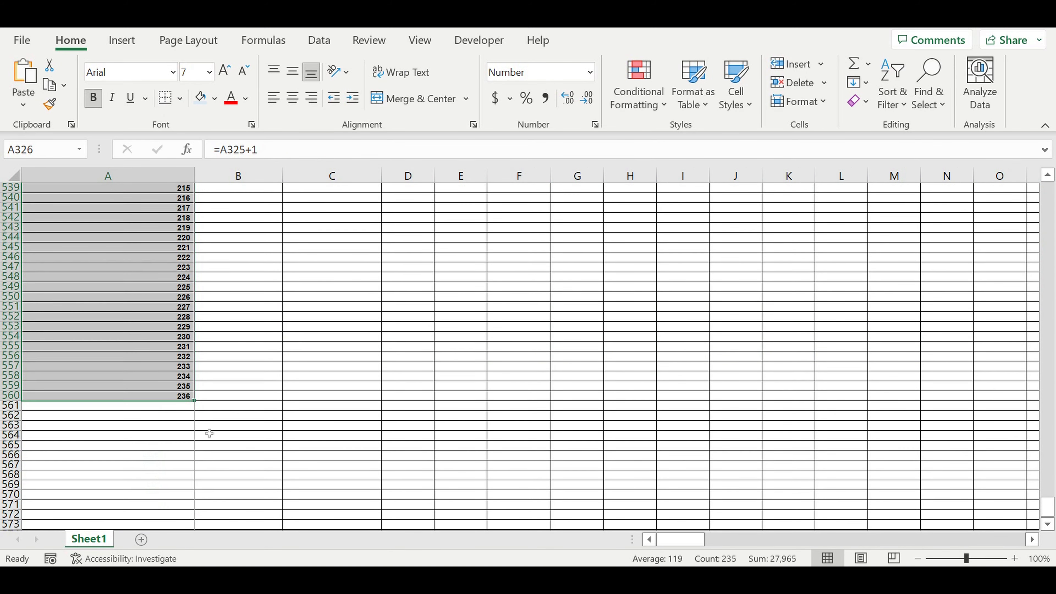
pyautogui.click(145, 409)
pyautogui.moveTo(194, 411); pyautogui.dragTo(261, 382)
pyautogui.click(260, 376)
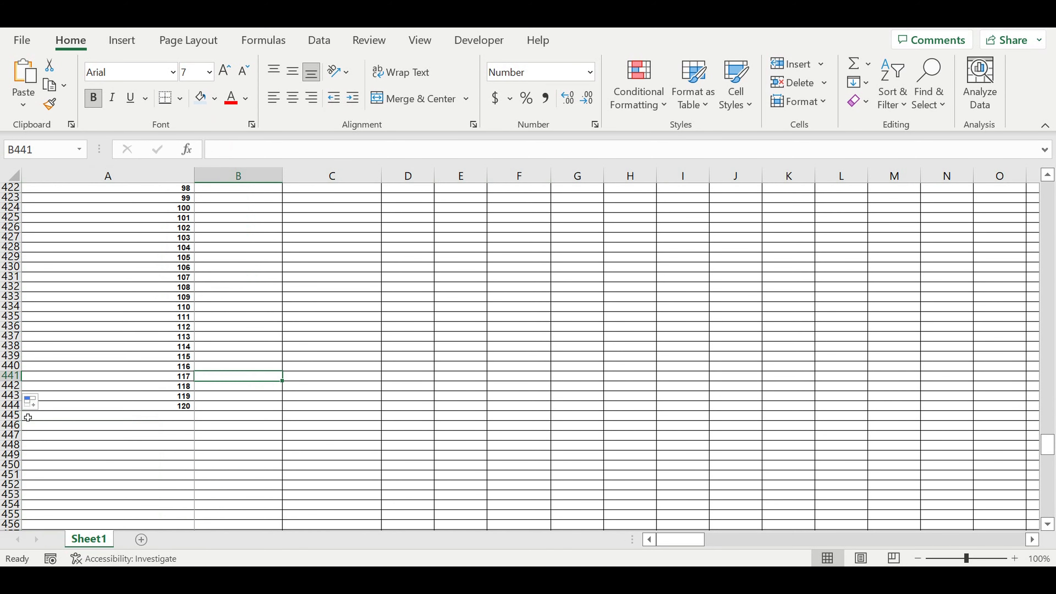
# - Fill the whole of row 445 with black as a separator below the month list
pyautogui.click(11, 415)
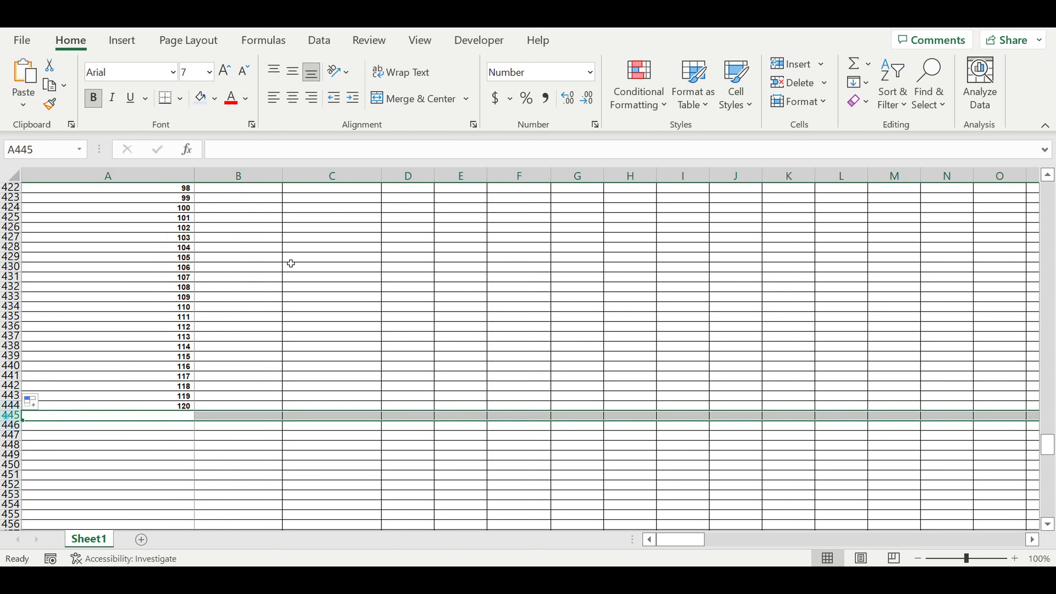
pyautogui.click(217, 98)
pyautogui.click(216, 137)
pyautogui.click(341, 258)
# - Copy the formatted header cell A324 across into B324 and C324
pyautogui.scroll(20, 351, 270)
pyautogui.scroll(10, 360, 285)
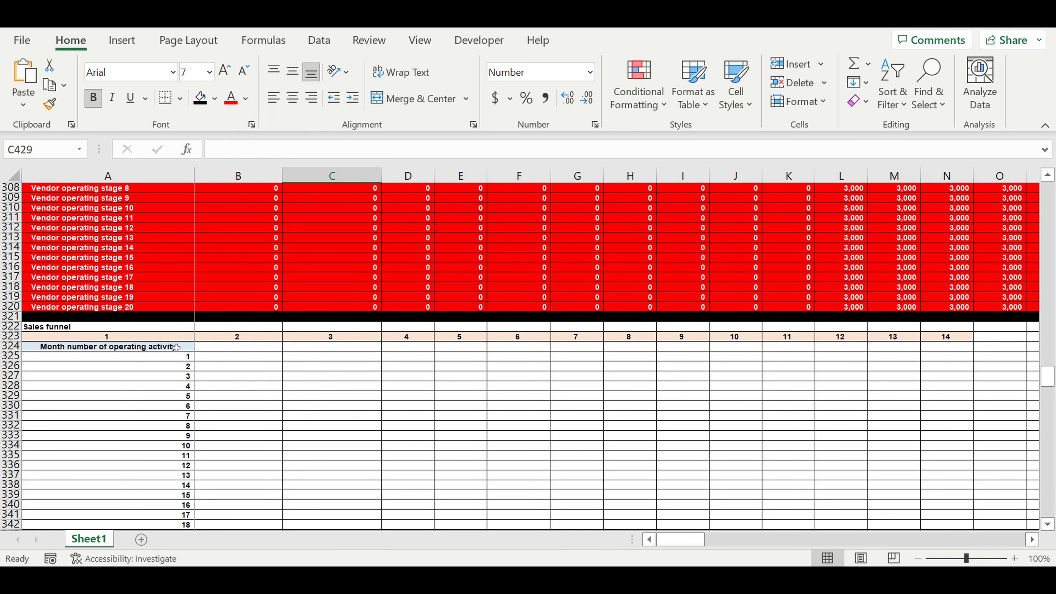
pyautogui.click(177, 347)
pyautogui.moveTo(194, 352); pyautogui.dragTo(369, 365)
pyautogui.click(329, 396)
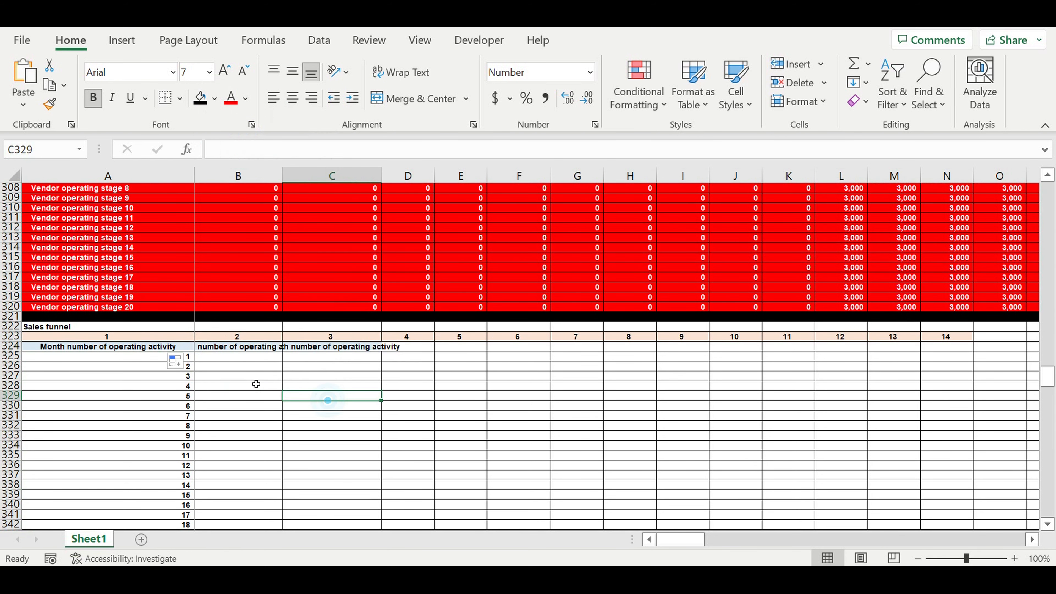
# - Replace the copied header texts with Year in B324 and Month in C324
pyautogui.click(228, 350)
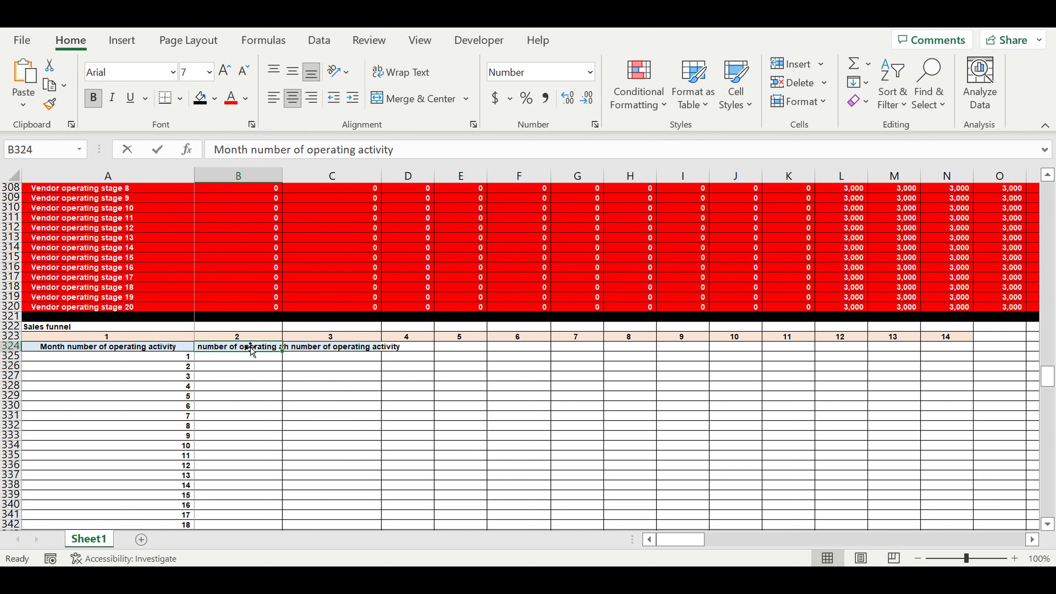
pyautogui.write('Year')
pyautogui.hotkey('ctrl', 'Return')
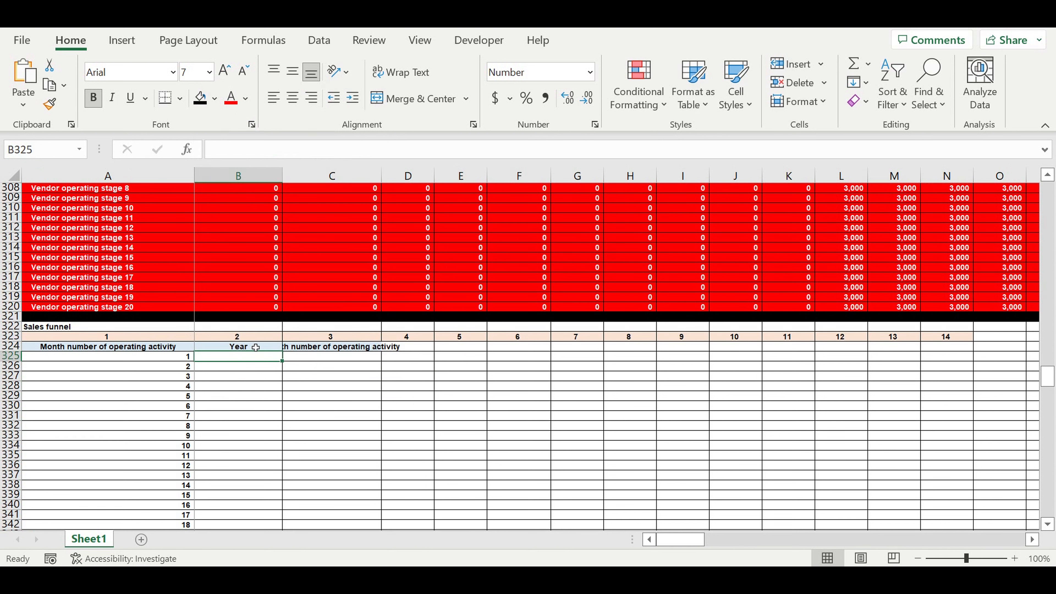
pyautogui.click(350, 349)
pyautogui.write('Month')
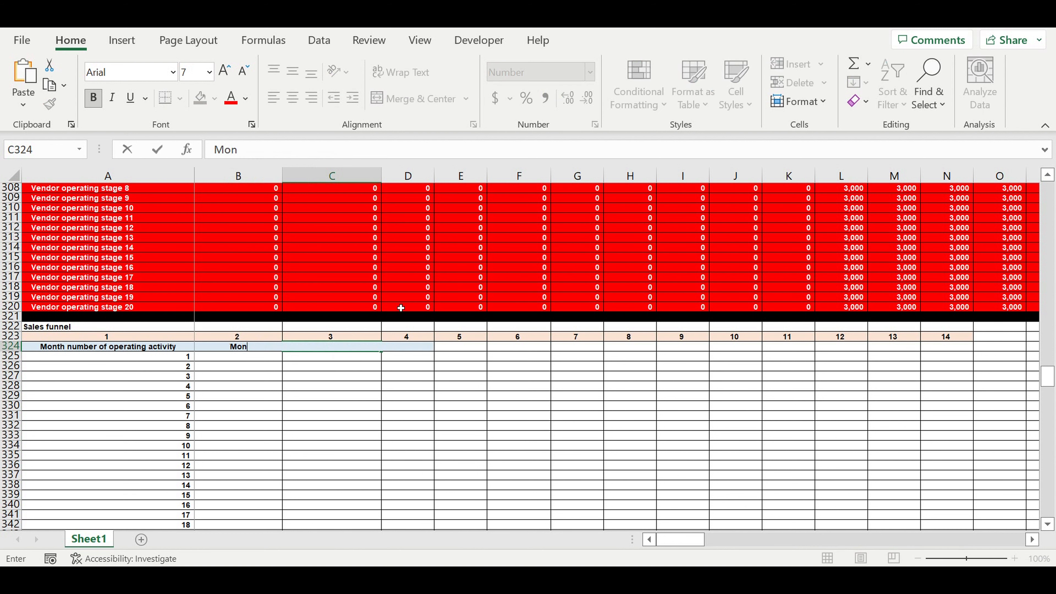
pyautogui.press('Return')
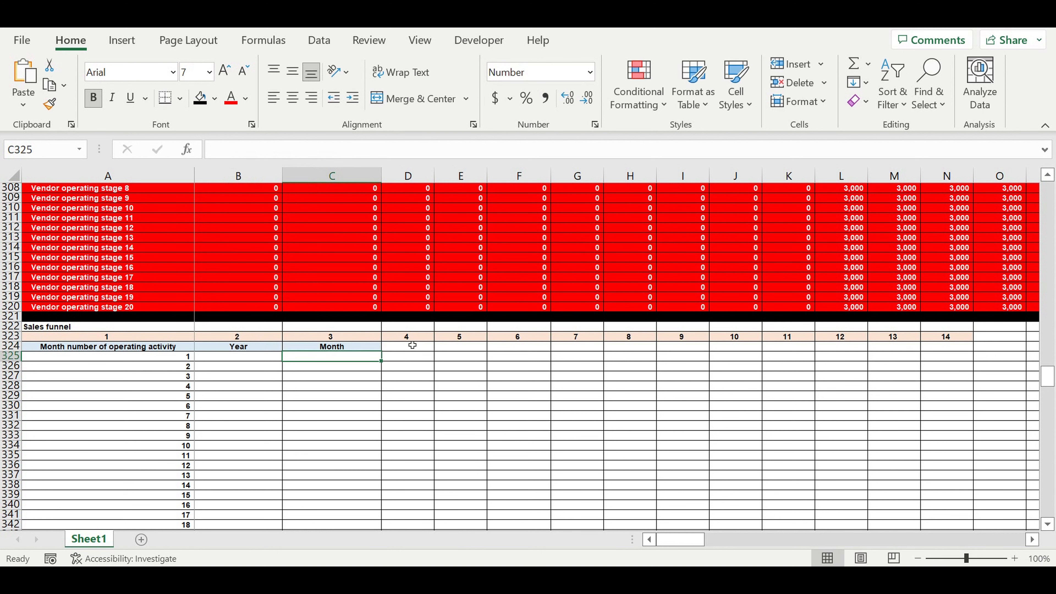
# - Link the first Year cell B325 to the release year with the formula =B15
pyautogui.click(163, 360)
pyautogui.click(244, 364)
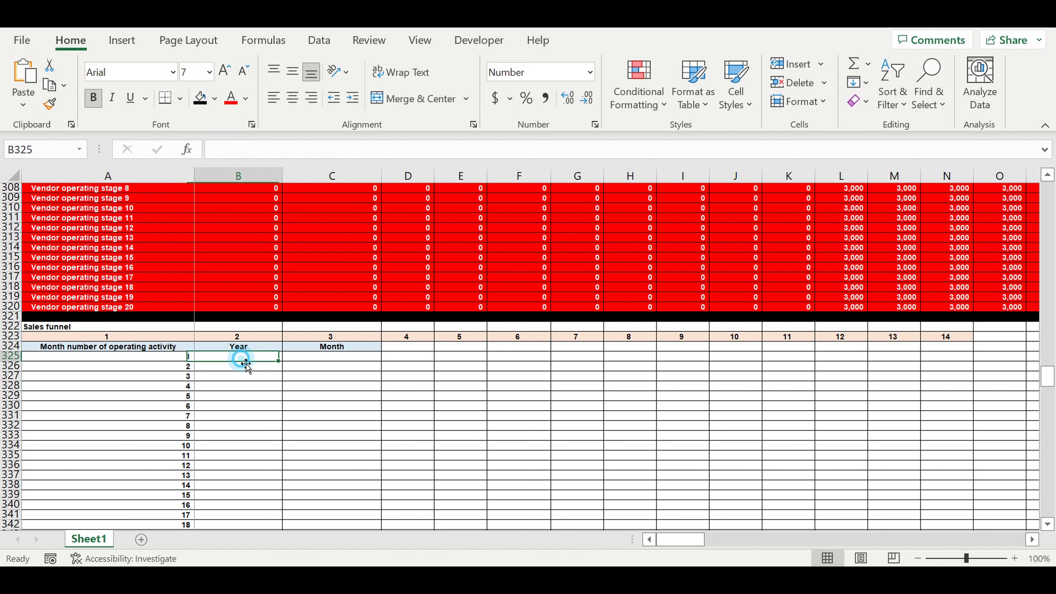
pyautogui.write('=')
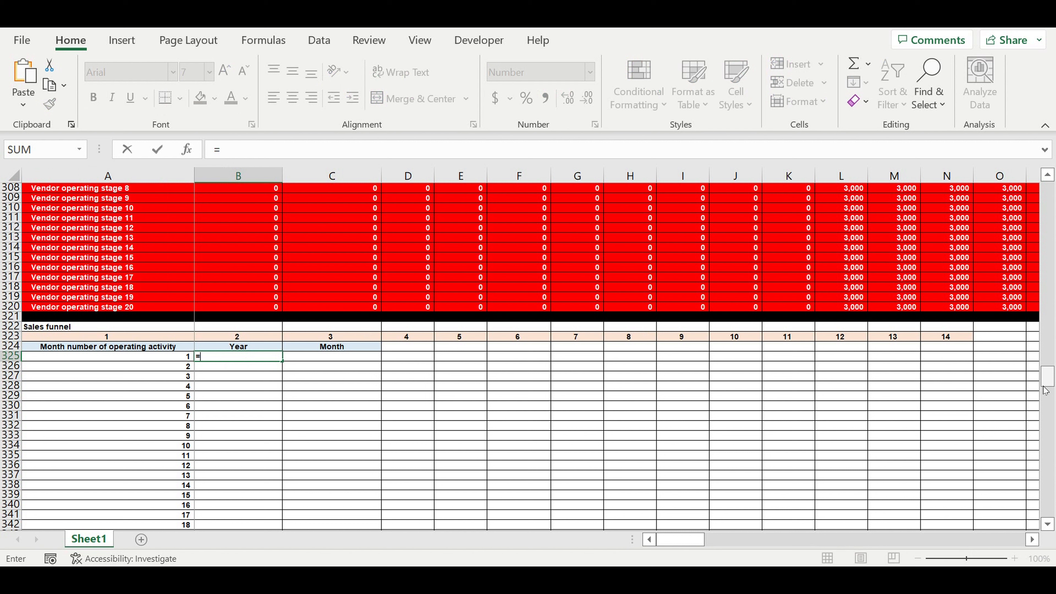
pyautogui.moveTo(1047, 377); pyautogui.dragTo(1041, 86)
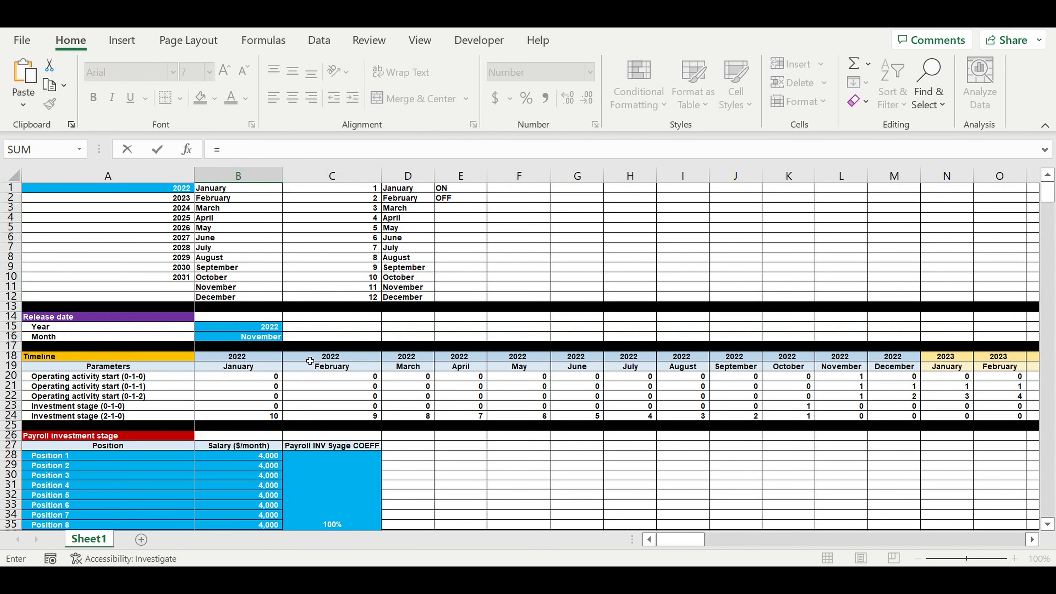
pyautogui.click(254, 329)
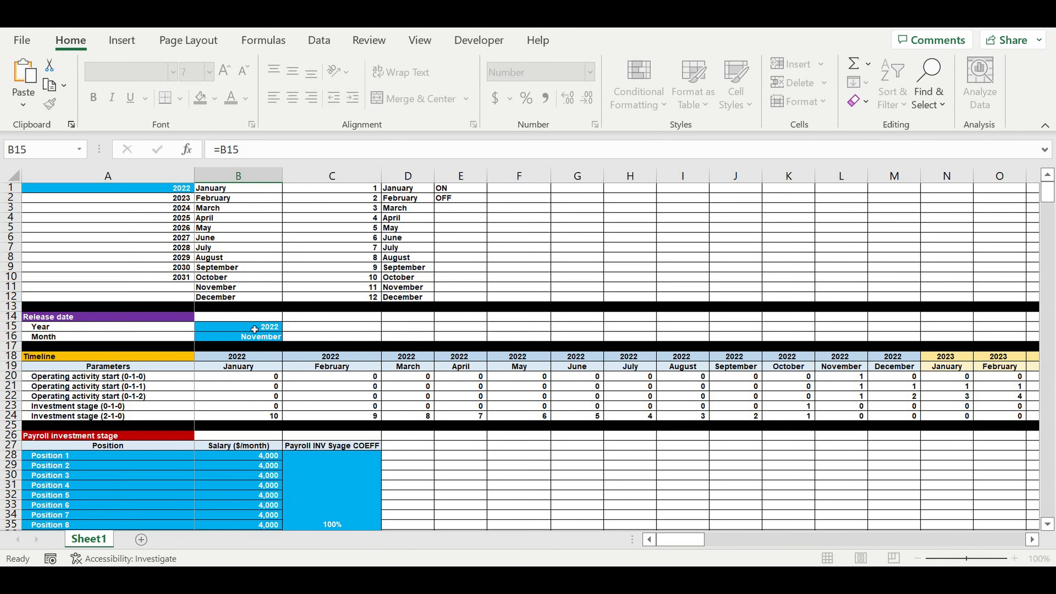
pyautogui.press('Return')
# - Link the first Month cell C325 to the release month with the formula =B16
pyautogui.click(332, 425)
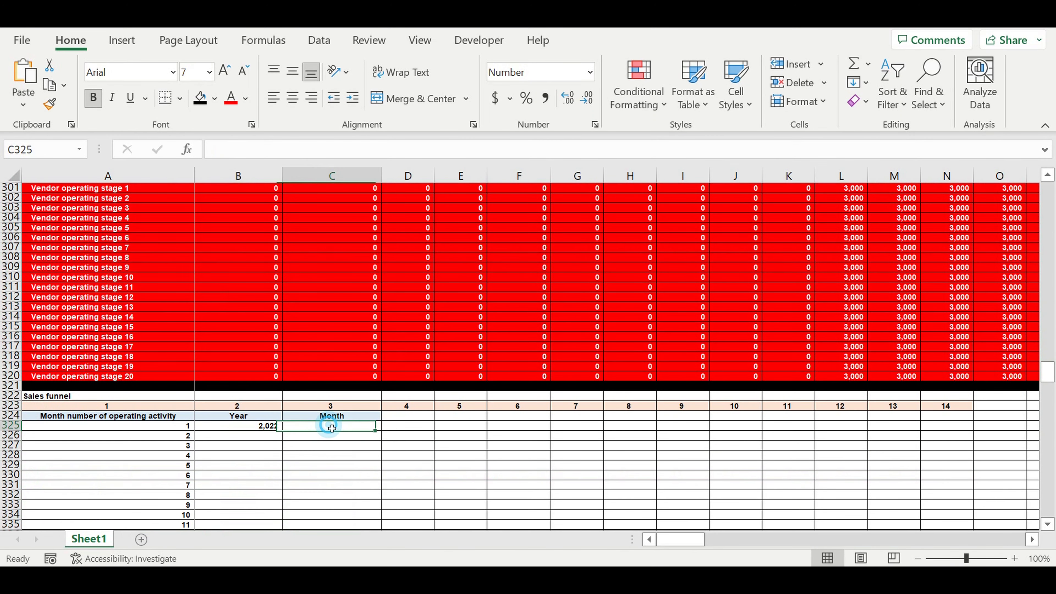
pyautogui.write('=')
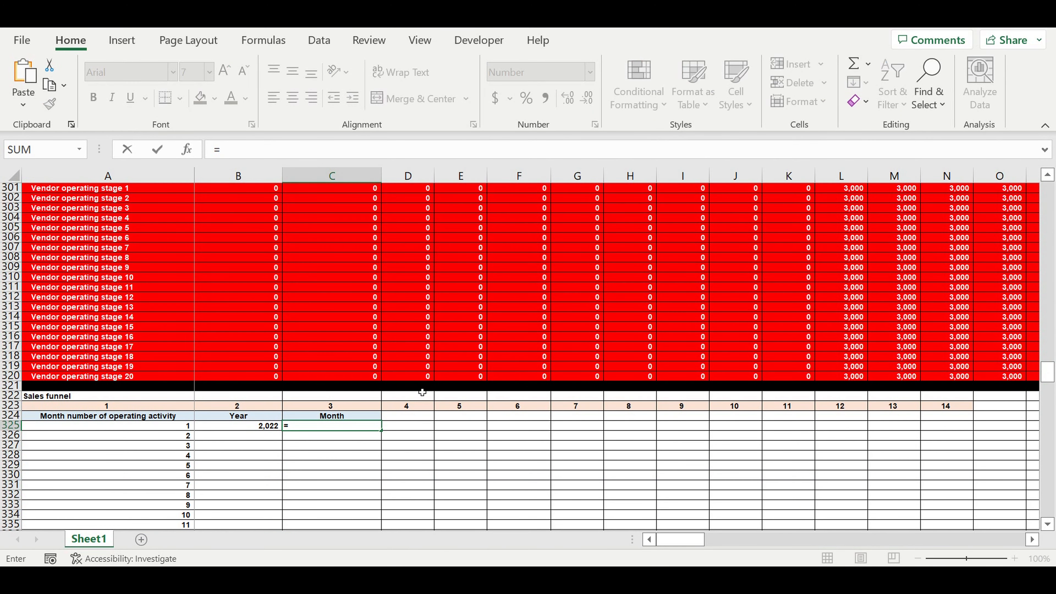
pyautogui.scroll(5, 1038, 411)
pyautogui.moveTo(1049, 361); pyautogui.dragTo(1022, 134)
pyautogui.click(252, 341)
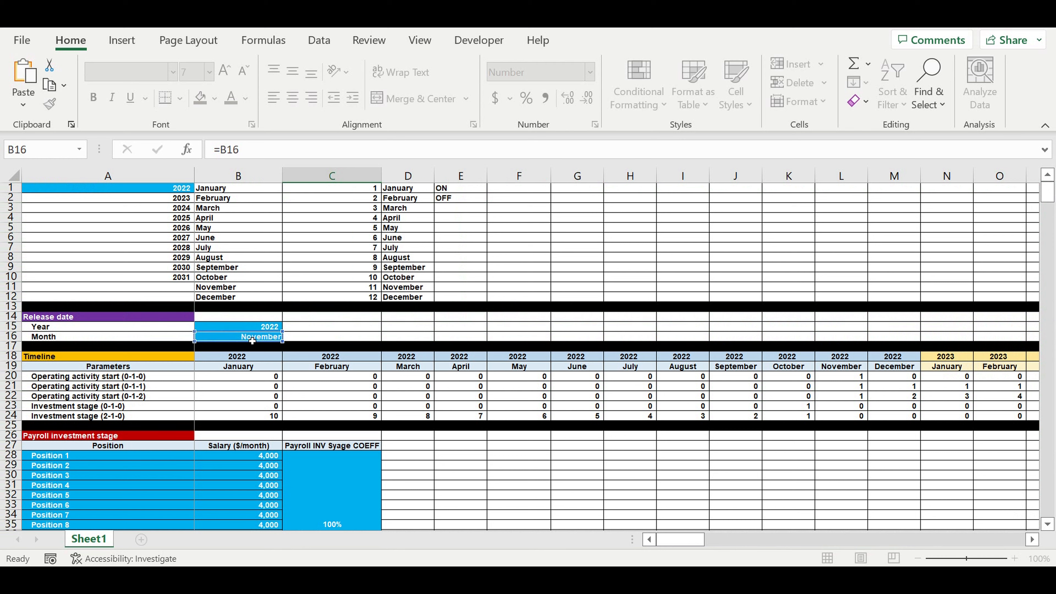
pyautogui.press('Return')
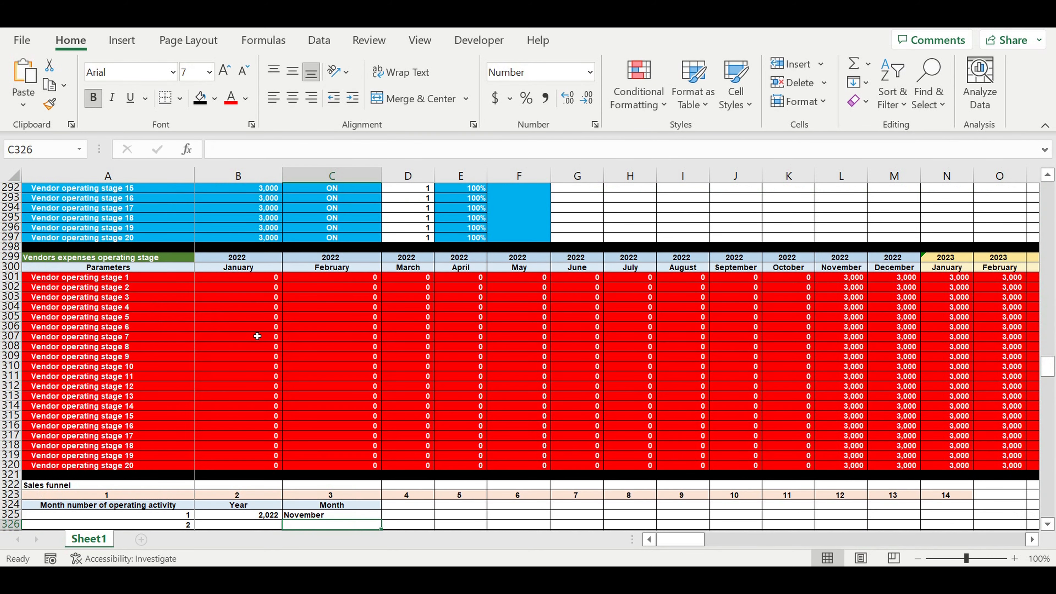
# - Center the linked month name in C325 horizontally
pyautogui.scroll(-4, 215, 328)
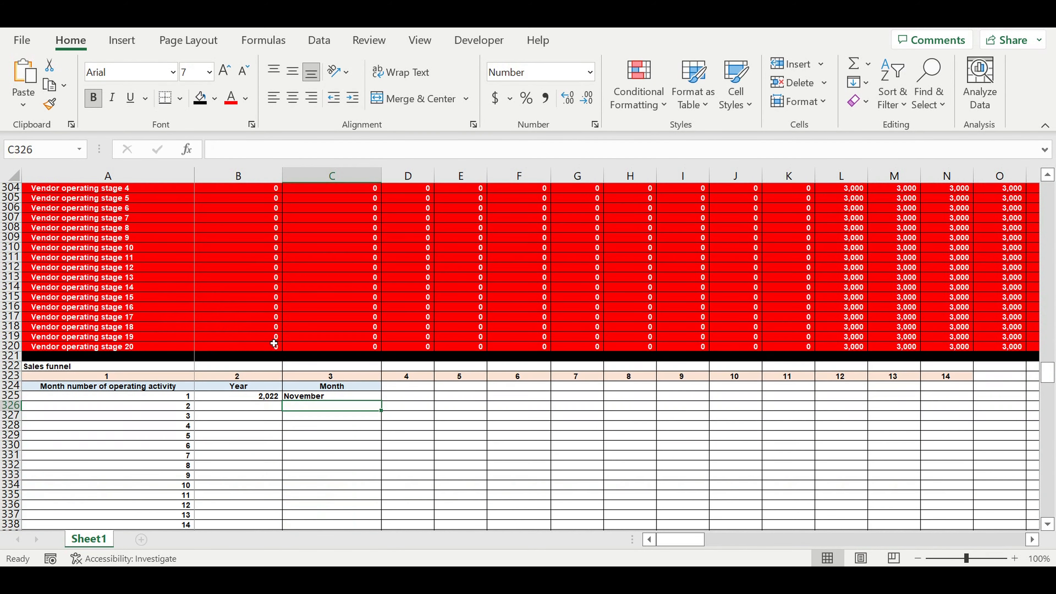
pyautogui.click(321, 396)
pyautogui.click(292, 98)
pyautogui.click(337, 444)
# - Format the Year cells B325:B332 as numbers without a thousands separator
pyautogui.click(257, 396)
pyautogui.moveTo(257, 396); pyautogui.dragTo(253, 465)
pyautogui.rightClick(247, 402)
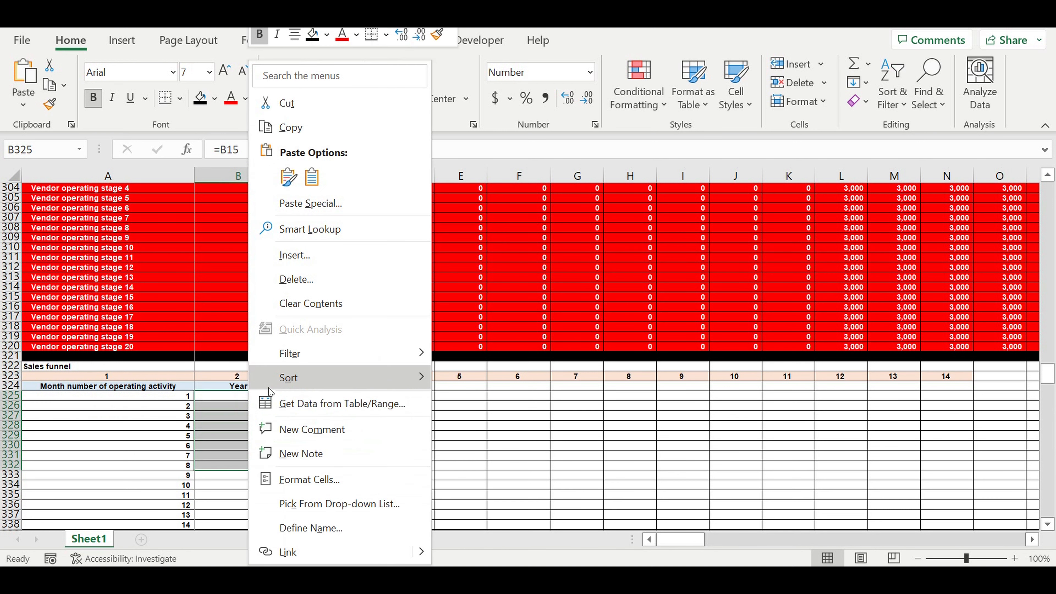
pyautogui.click(296, 480)
pyautogui.click(329, 398)
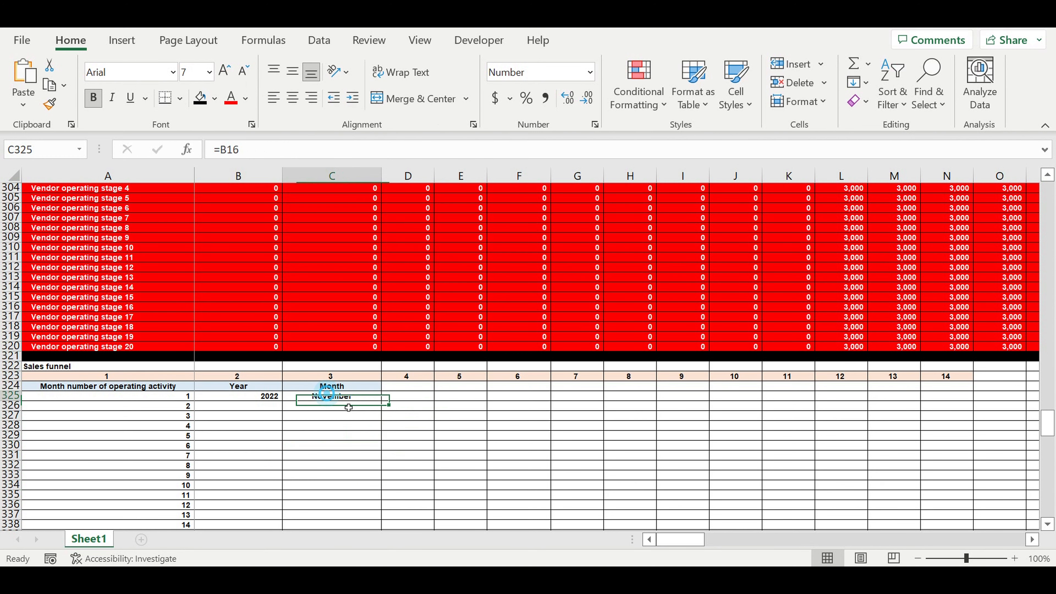
pyautogui.scroll(-2, 366, 416)
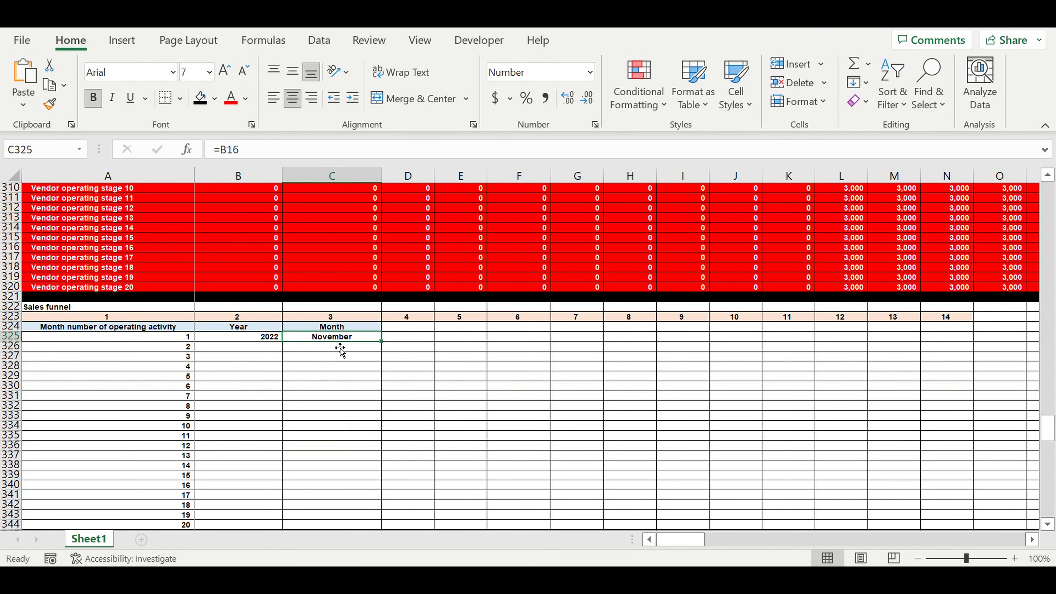
pyautogui.moveTo(330, 337); pyautogui.dragTo(328, 403)
pyautogui.moveTo(324, 440); pyautogui.dragTo(320, 515)
pyautogui.click(442, 428)
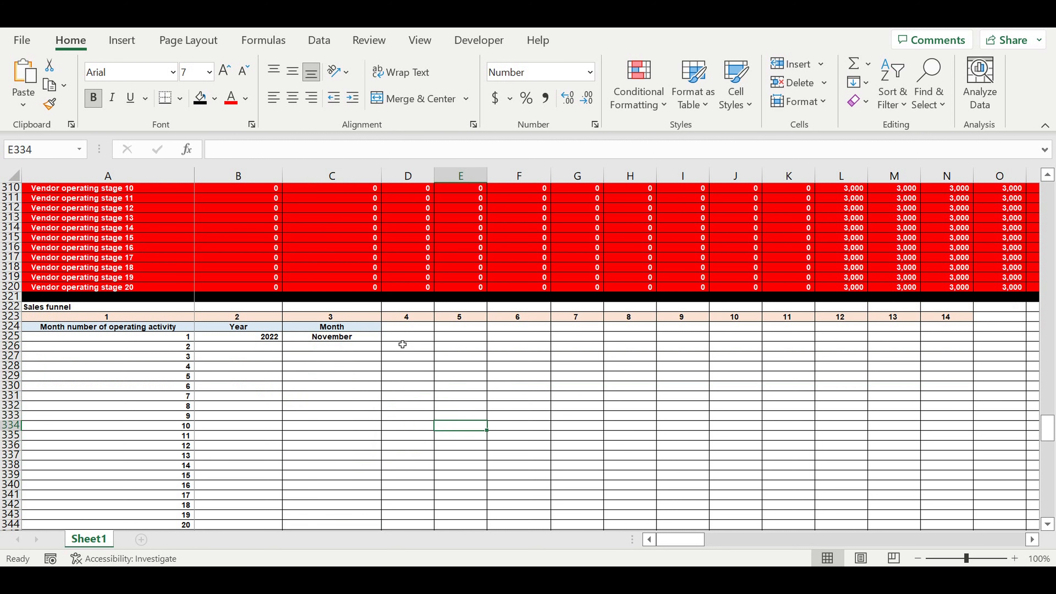
pyautogui.moveTo(396, 337); pyautogui.dragTo(404, 519)
pyautogui.click(354, 392)
# - Copy the Month header from C324 into D324 and change its text to "month #"
pyautogui.click(363, 328)
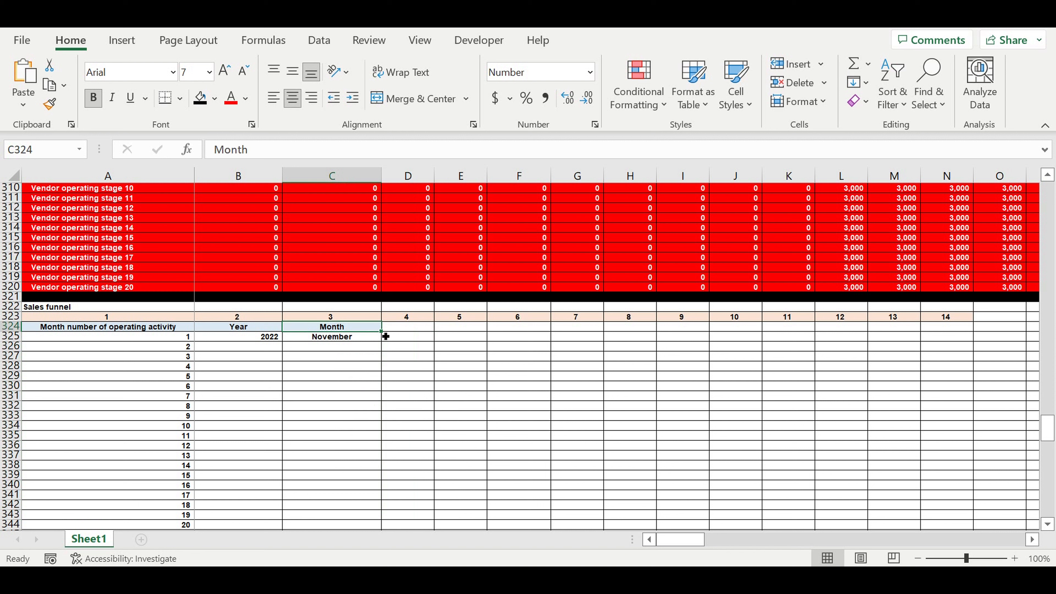
pyautogui.moveTo(382, 332); pyautogui.dragTo(426, 339)
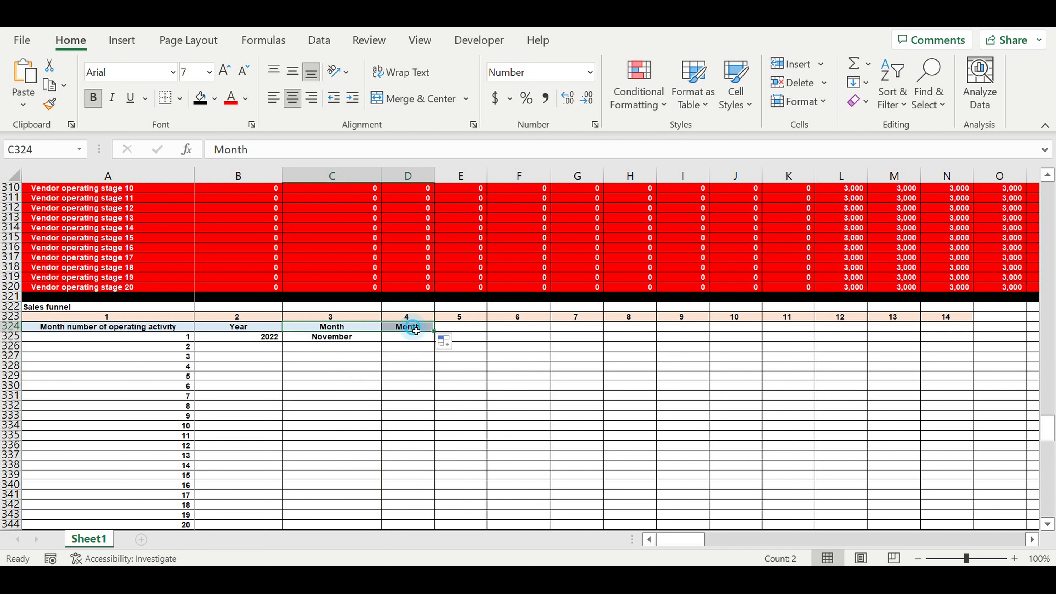
pyautogui.click(412, 327)
pyautogui.write('month')
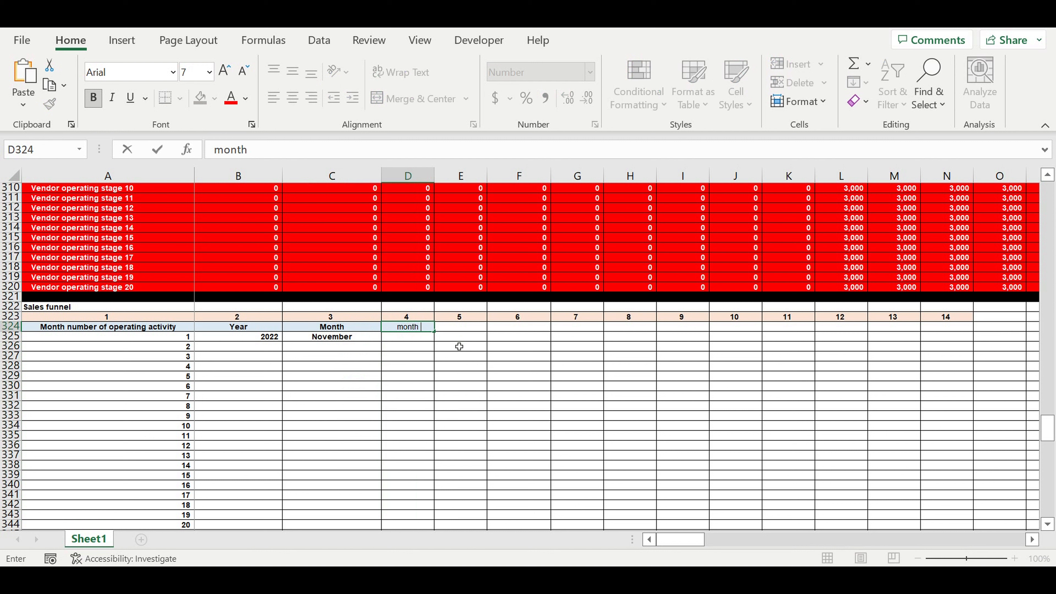
pyautogui.write(' #')
pyautogui.press('Return')
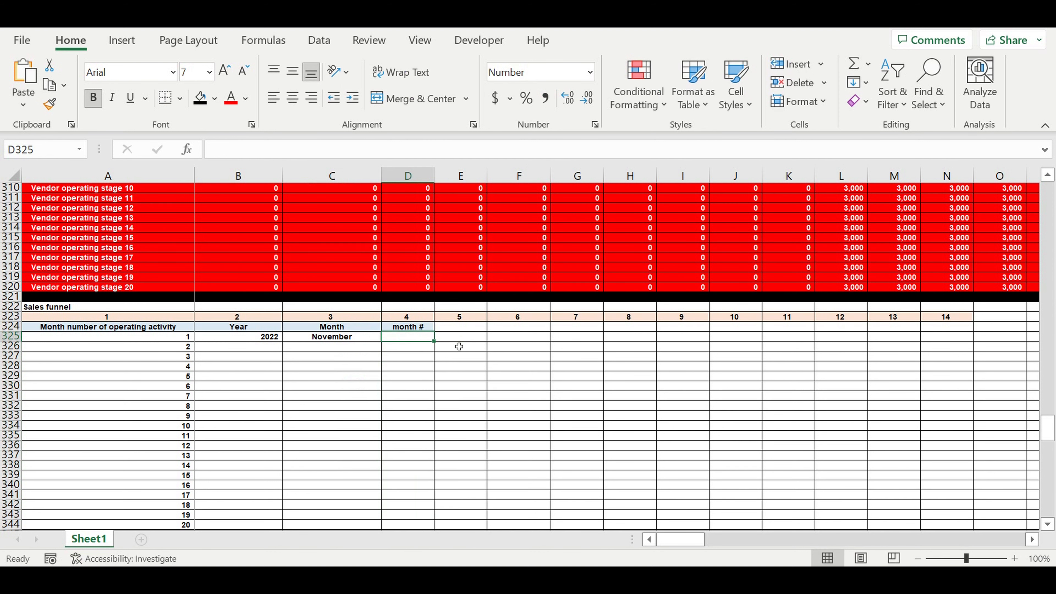
# - Enter =VLOOKUP(C325,B1:C12,2,0) in D325 to convert the first month name into its month number
pyautogui.click(332, 340)
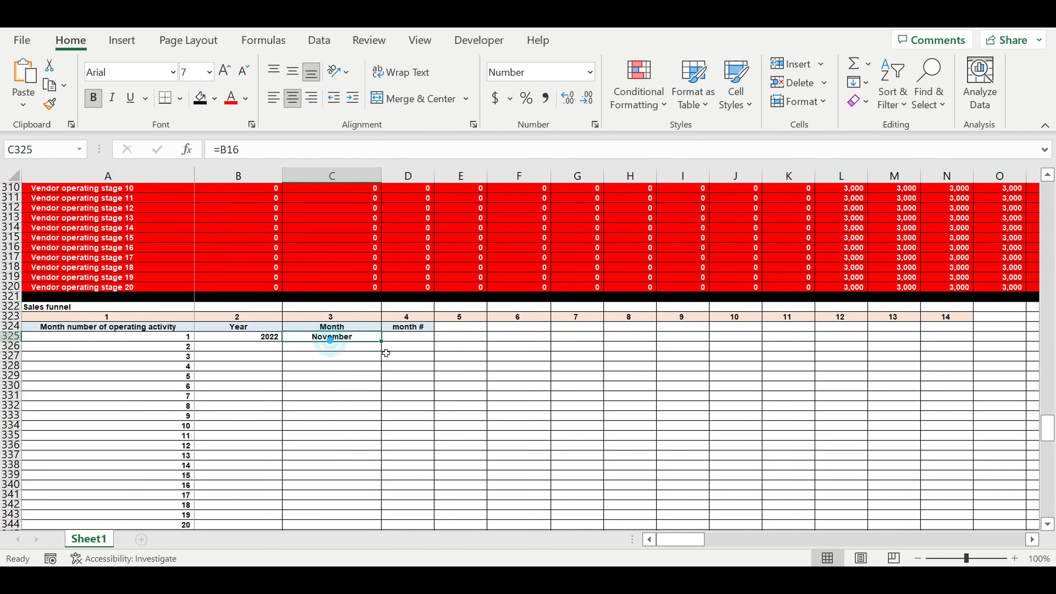
pyautogui.click(408, 341)
pyautogui.write('=vl')
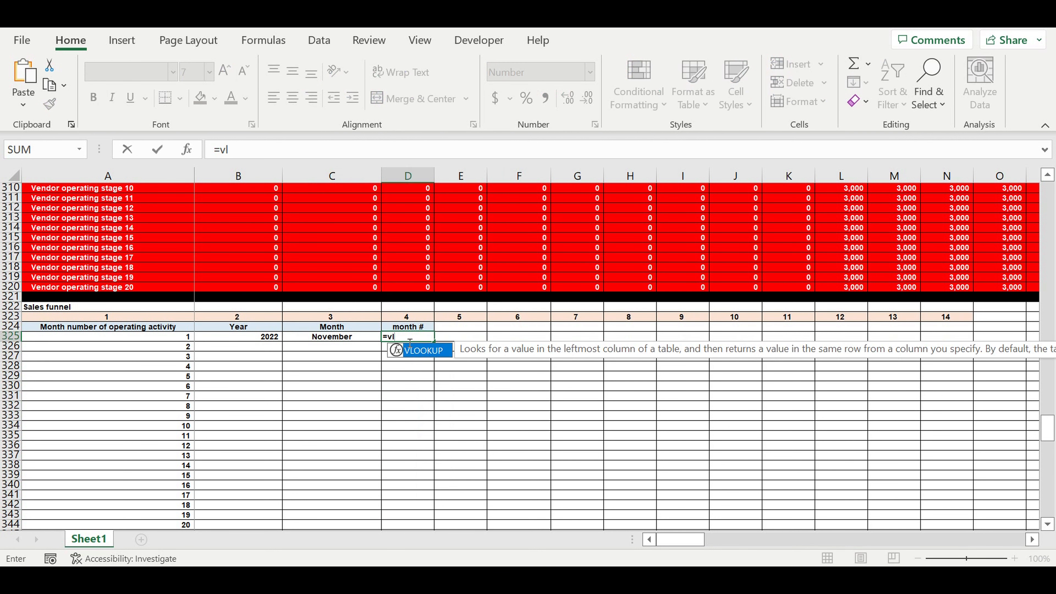
pyautogui.doubleClick(424, 351)
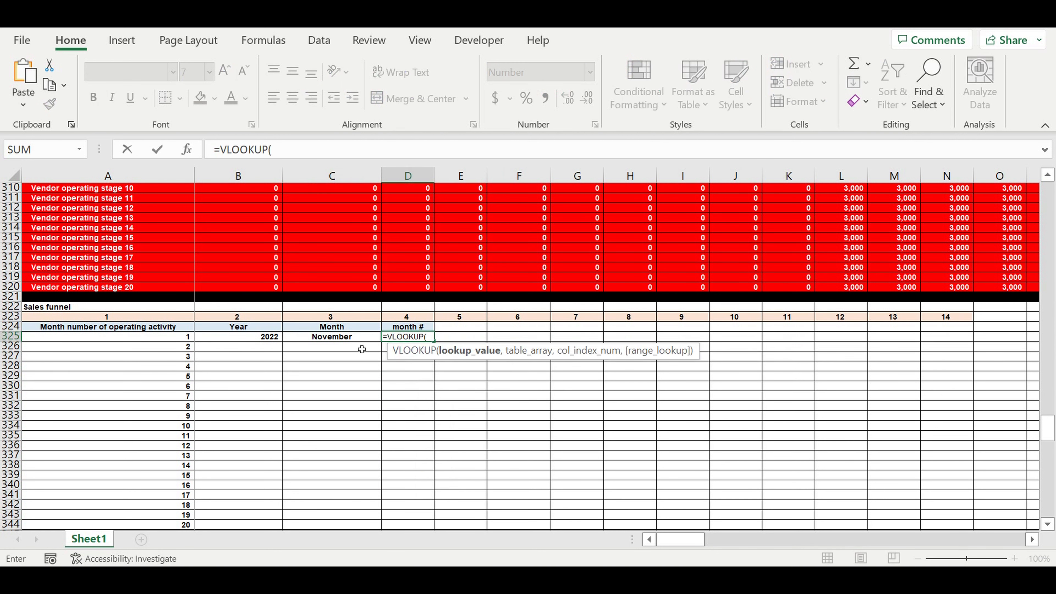
pyautogui.click(332, 340)
pyautogui.write(',')
pyautogui.moveTo(1052, 439); pyautogui.dragTo(1048, 187)
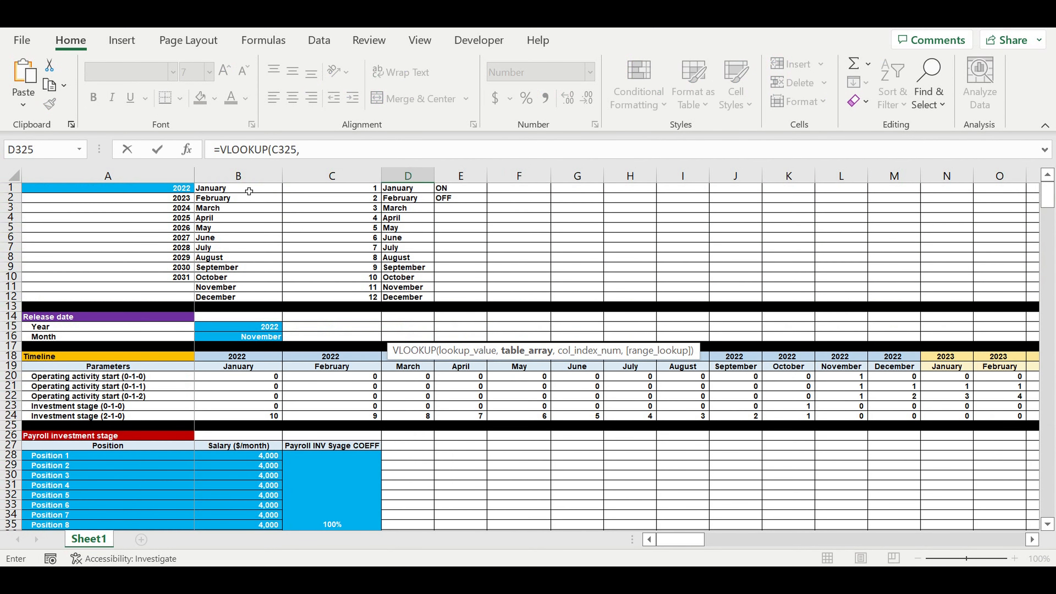
pyautogui.moveTo(244, 189); pyautogui.dragTo(347, 295)
pyautogui.click(350, 150)
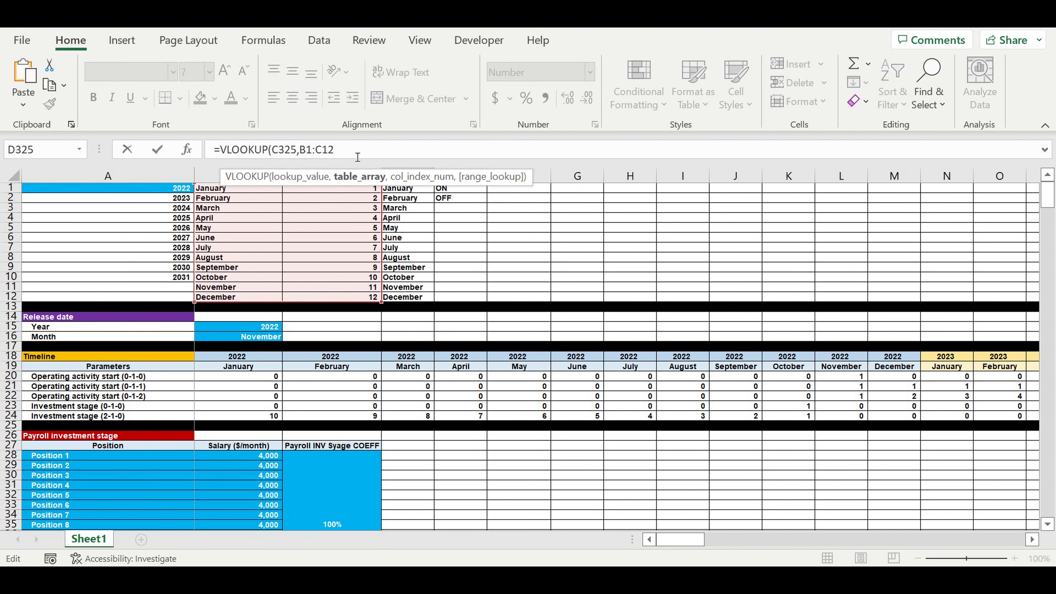
pyautogui.write(',2,0')
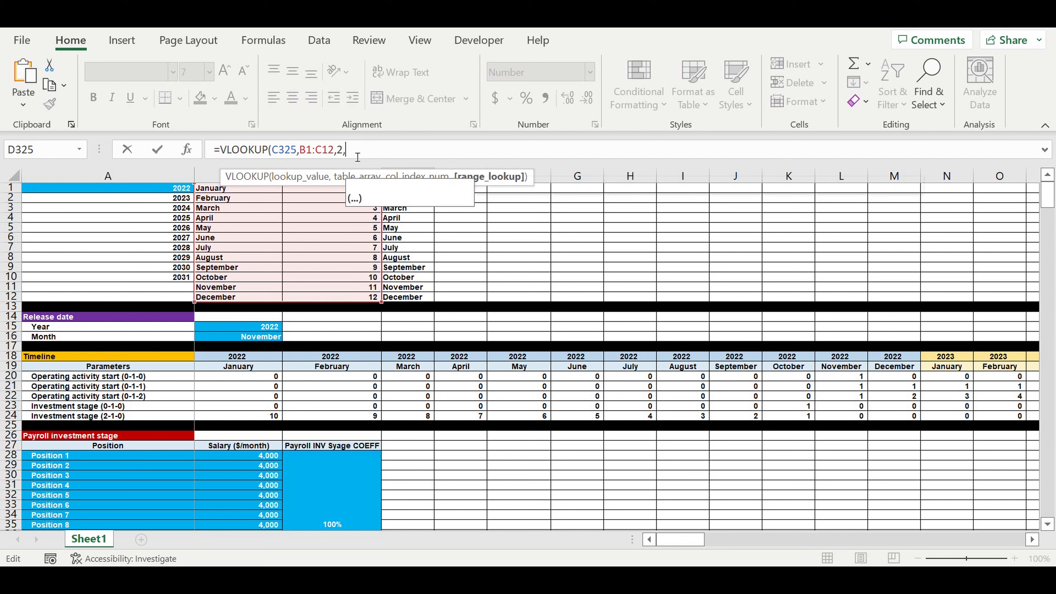
pyautogui.write(')')
pyautogui.press('Return')
pyautogui.scroll(-5, 476, 426)
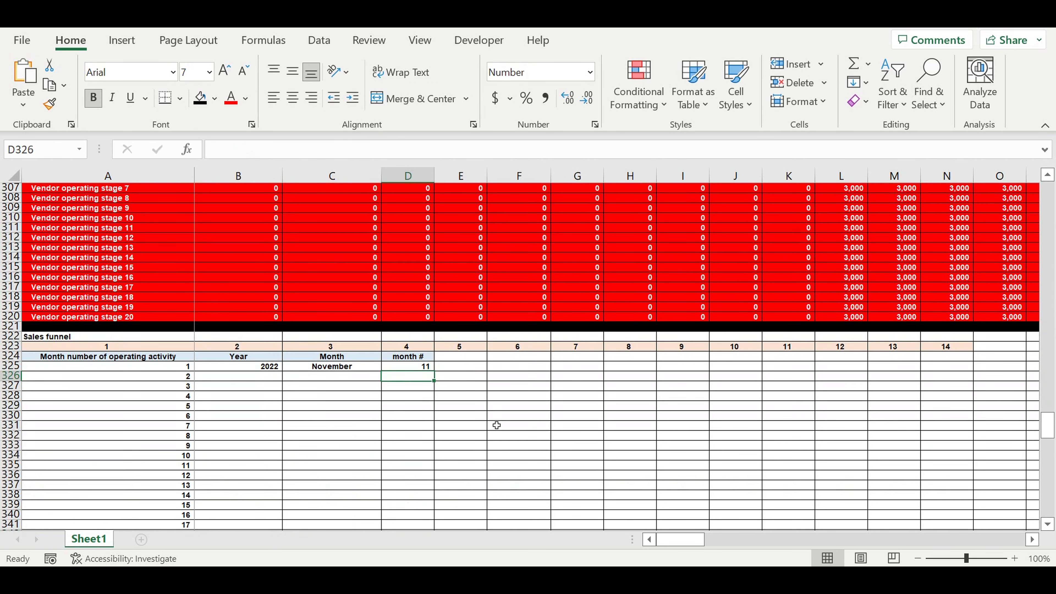
pyautogui.click(333, 369)
pyautogui.click(410, 370)
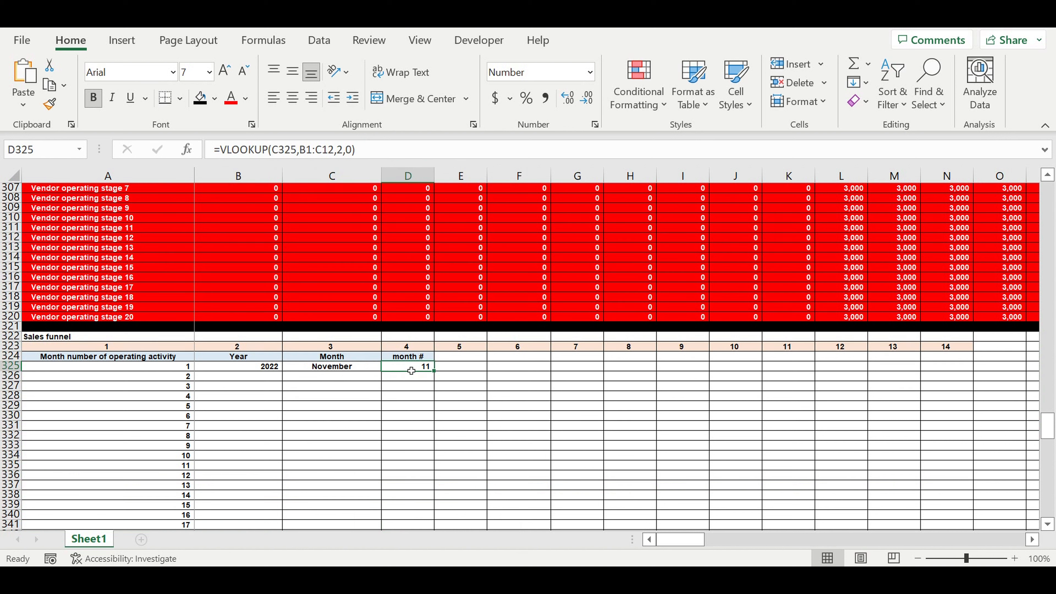
# - Enter =IF(D325=12,1,D325+1) in D326 so the month number restarts at 1 after 12
pyautogui.scroll(-1, 411, 371)
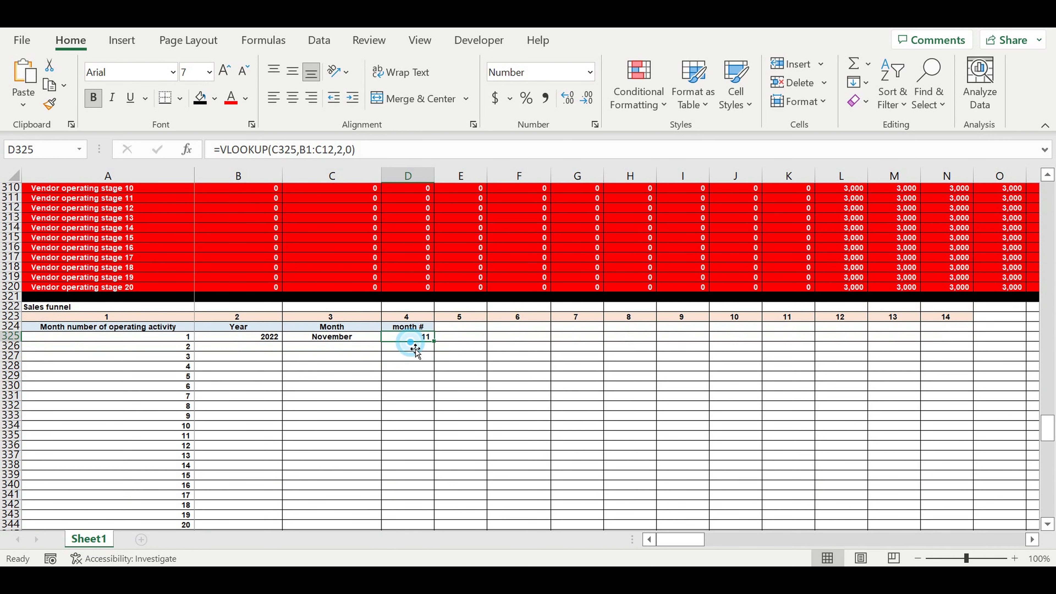
pyautogui.click(416, 347)
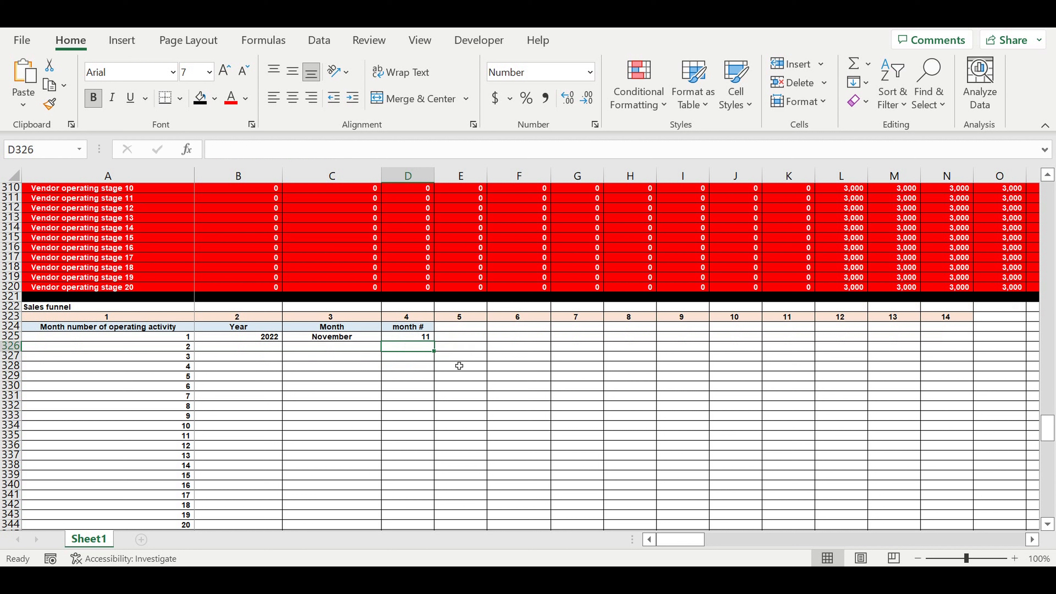
pyautogui.write('=if(')
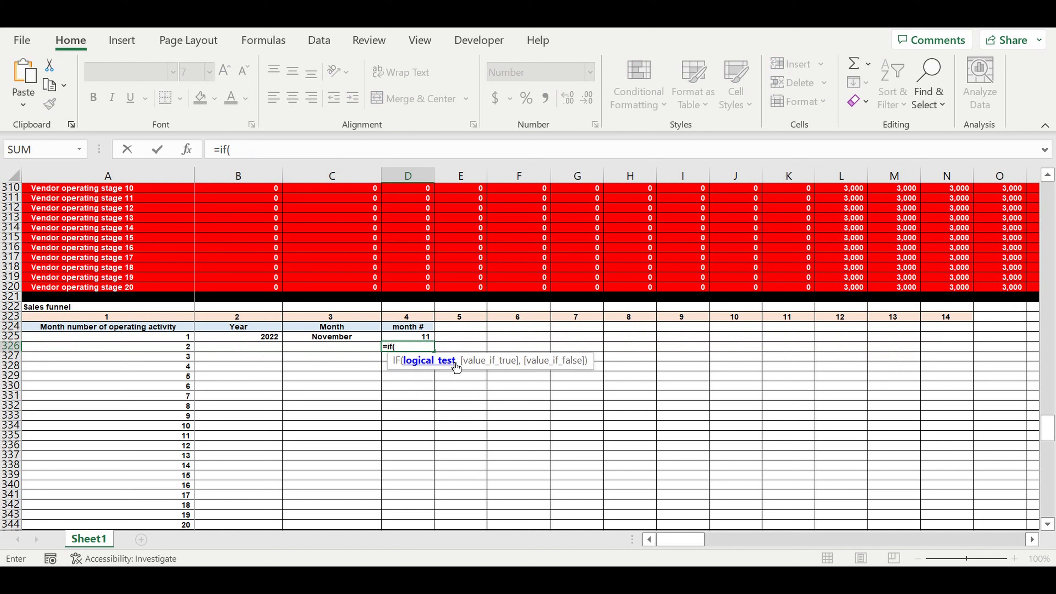
pyautogui.click(422, 340)
pyautogui.write('=')
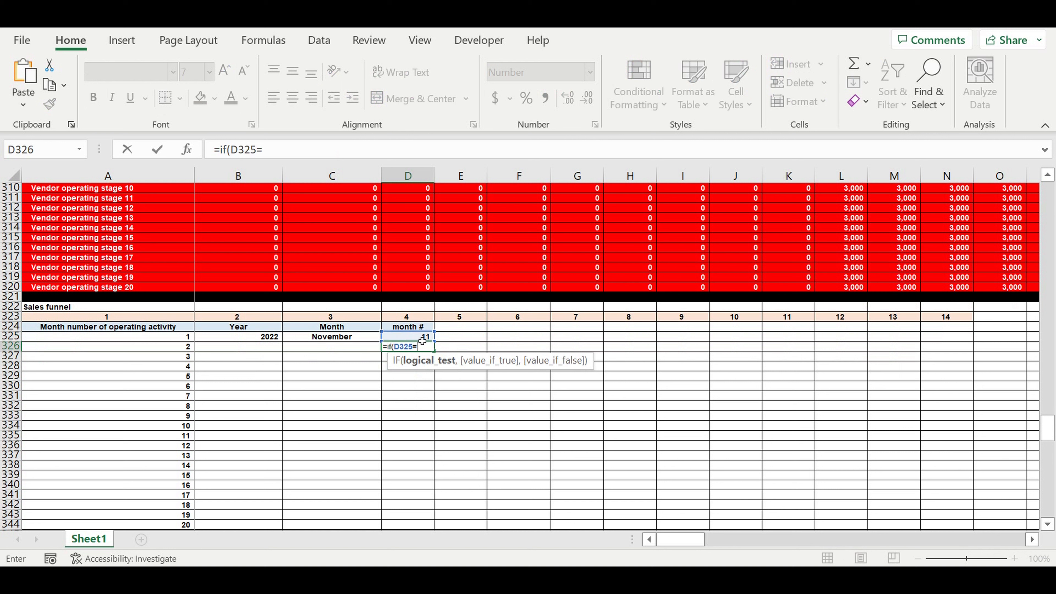
pyautogui.write('12,')
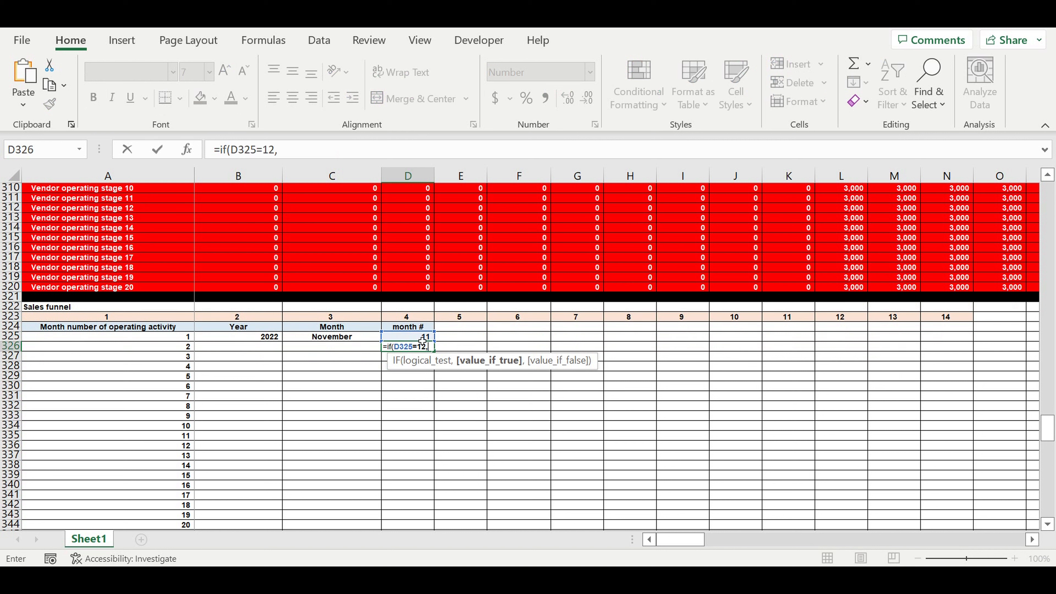
pyautogui.write('1,')
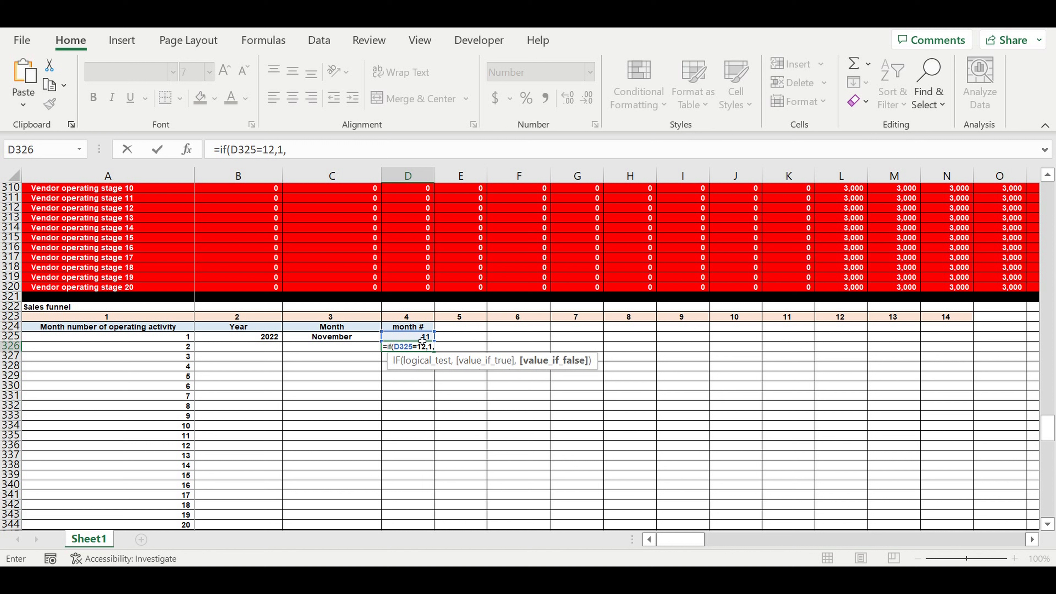
pyautogui.click(422, 341)
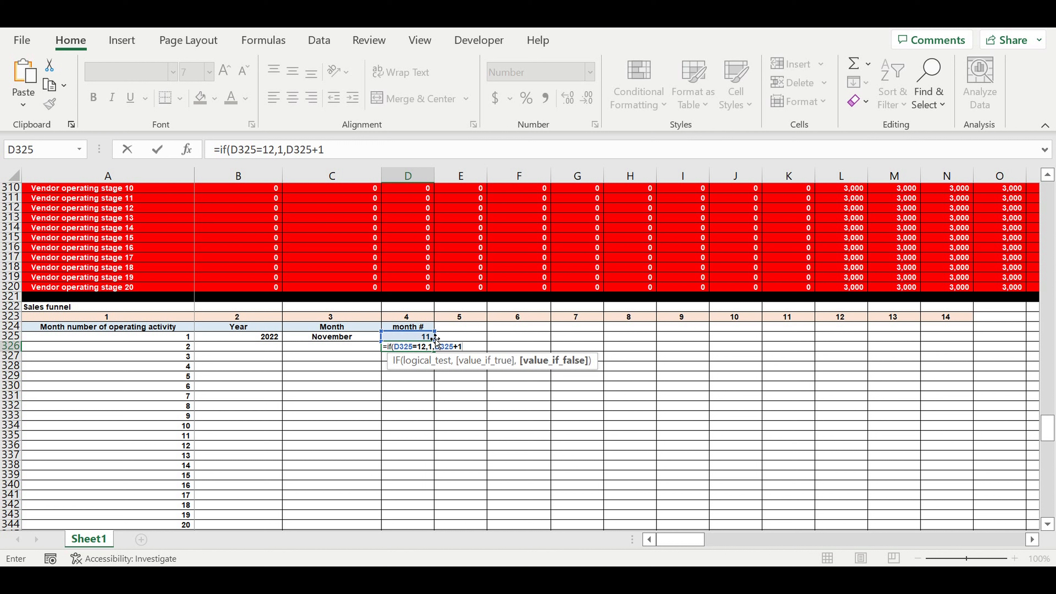
pyautogui.write('1')
pyautogui.press('Return')
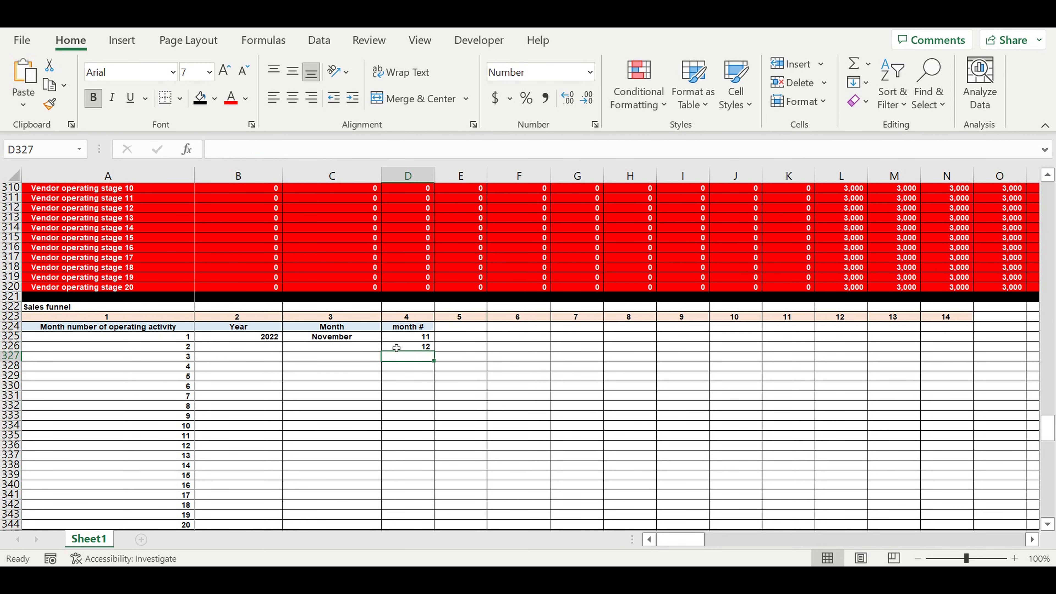
# - Fill the D326 month-number formula down the month # column through D444, the row of month 120
pyautogui.click(396, 348)
pyautogui.moveTo(434, 352); pyautogui.dragTo(492, 467)
pyautogui.scroll(-4, 514, 420)
pyautogui.click(415, 336)
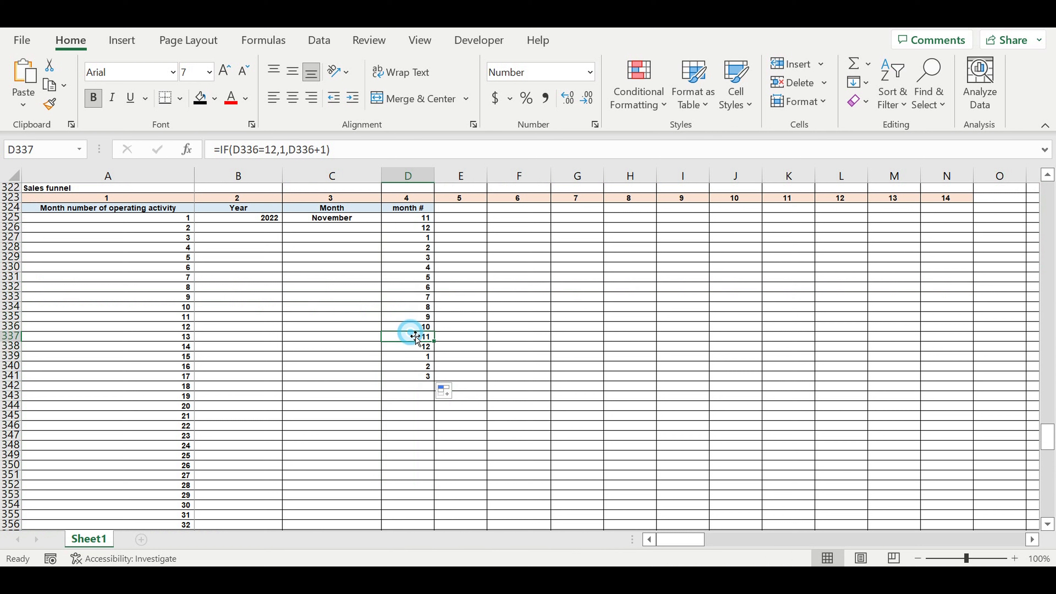
pyautogui.moveTo(439, 344); pyautogui.dragTo(410, 516)
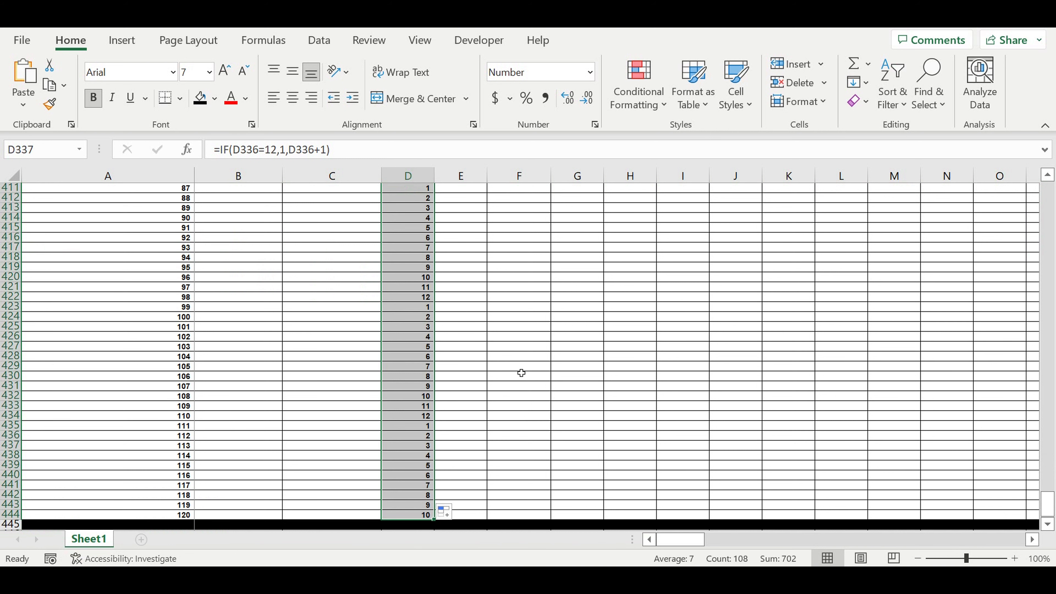
# - Begin a VLOOKUP formula in C326 that looks up D326 in the month table C1:D12
pyautogui.scroll(10, 514, 356)
pyautogui.scroll(20, 514, 355)
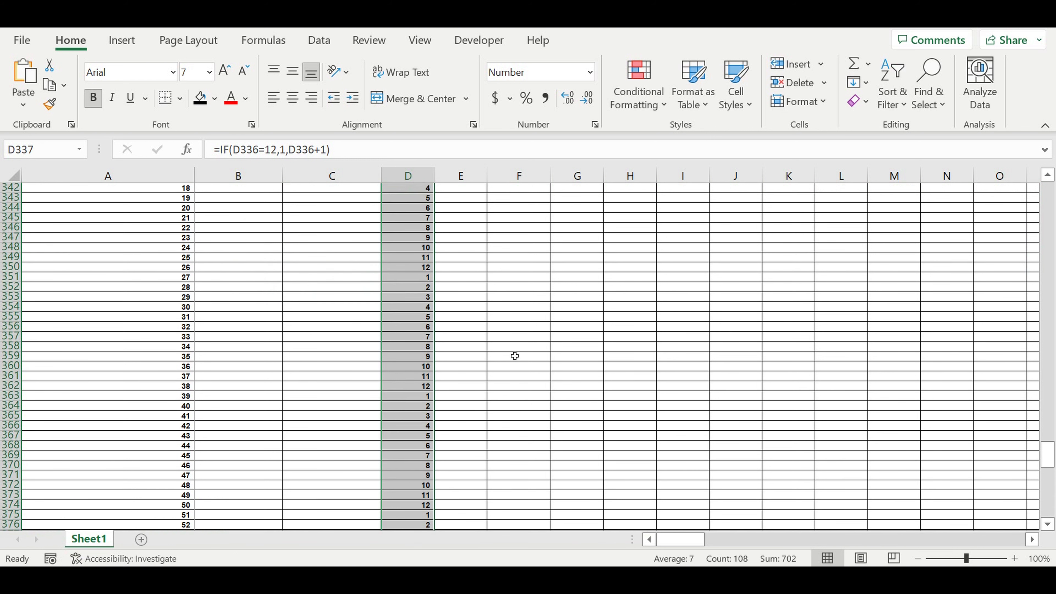
pyautogui.moveTo(333, 297); pyautogui.dragTo(329, 430)
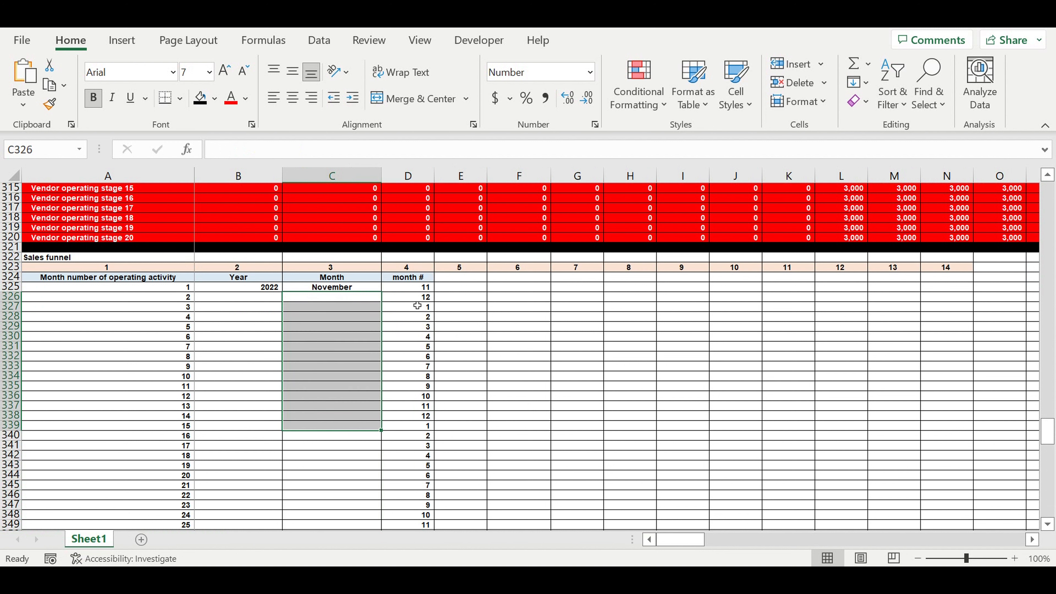
pyautogui.moveTo(417, 301); pyautogui.dragTo(415, 426)
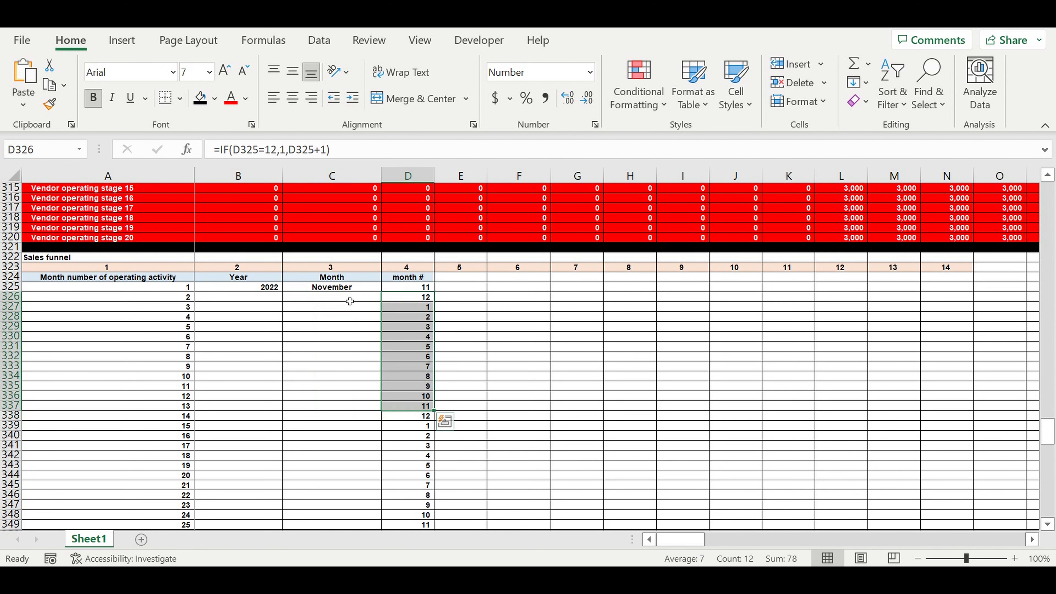
pyautogui.click(351, 298)
pyautogui.write('=vl')
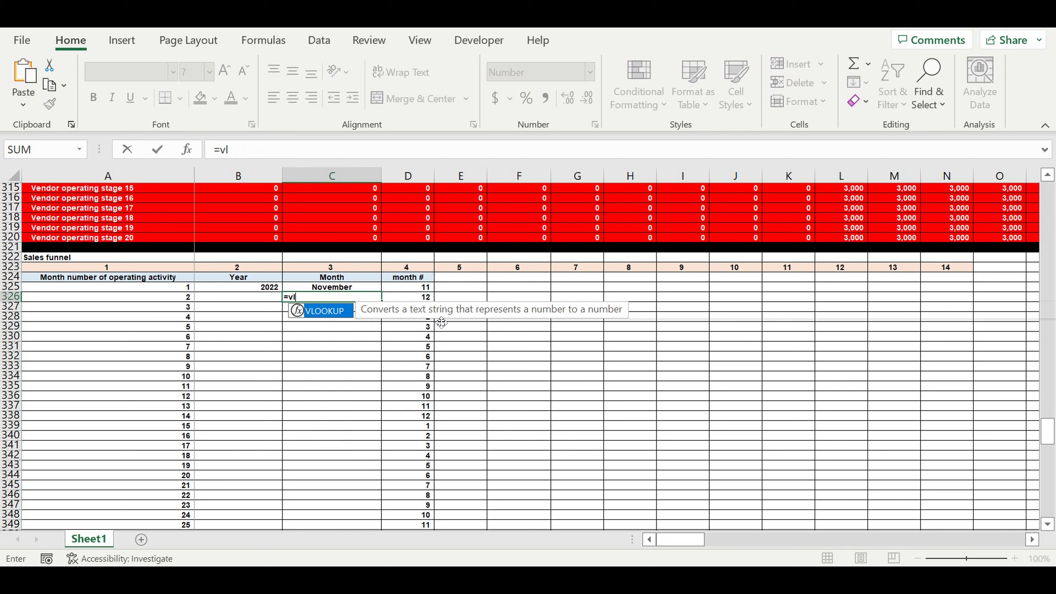
pyautogui.doubleClick(322, 312)
pyautogui.click(415, 300)
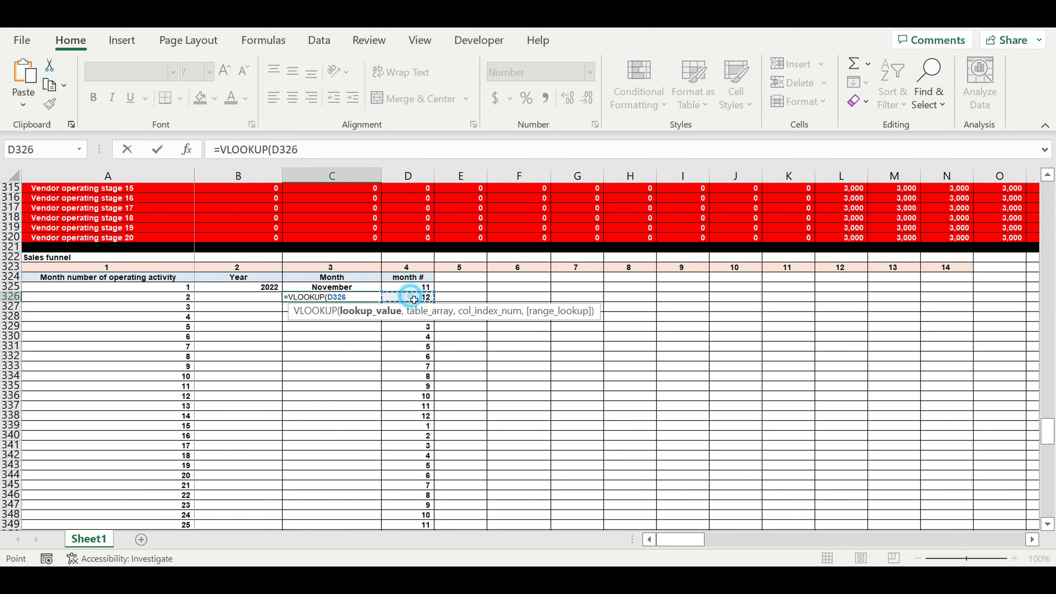
pyautogui.write(',')
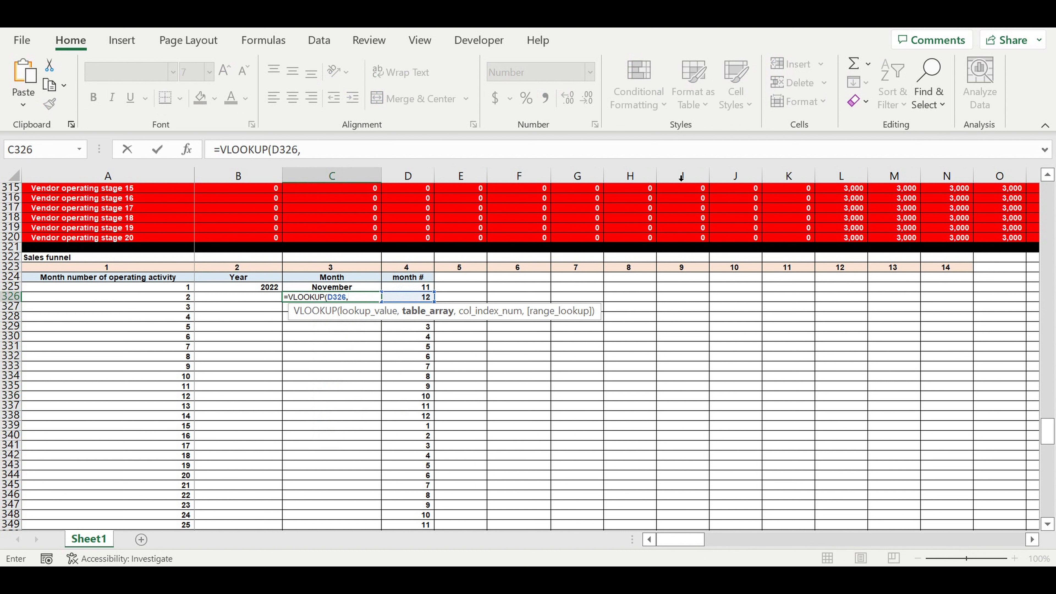
pyautogui.moveTo(1049, 439); pyautogui.dragTo(1047, 185)
pyautogui.moveTo(374, 189); pyautogui.dragTo(416, 297)
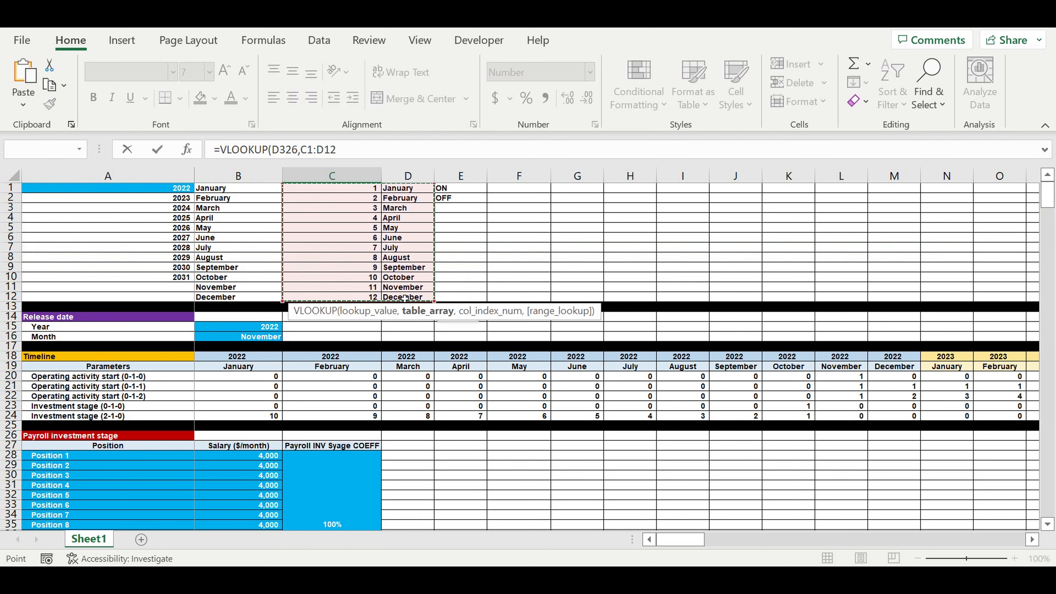
pyautogui.click(362, 157)
pyautogui.write(',')
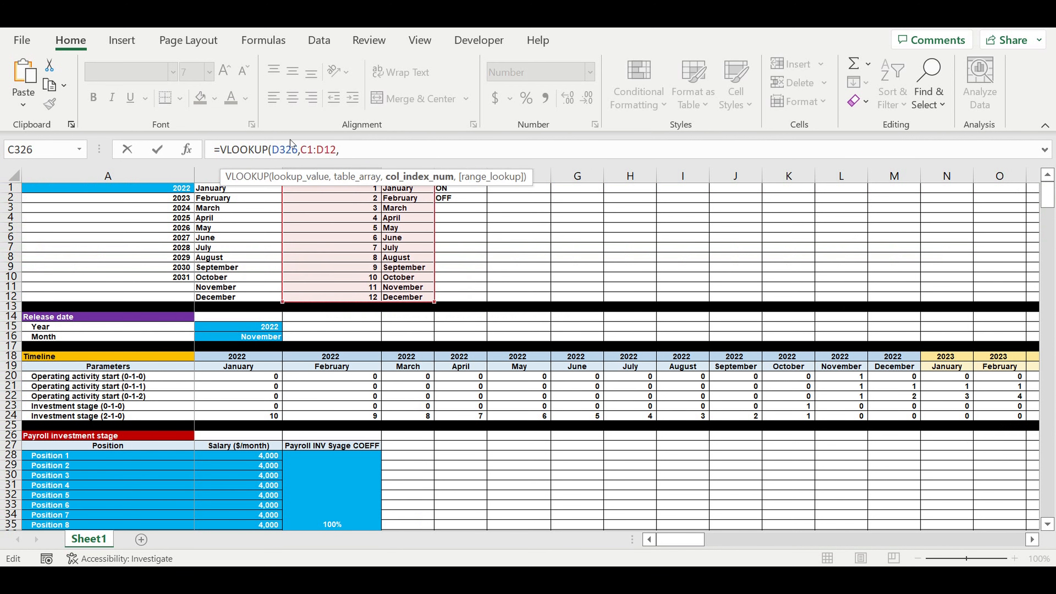
# - Make the lookup range absolute as $C$1:$D$12 and complete the C326 formula with column index 2 and exact match 0
pyautogui.click(309, 154)
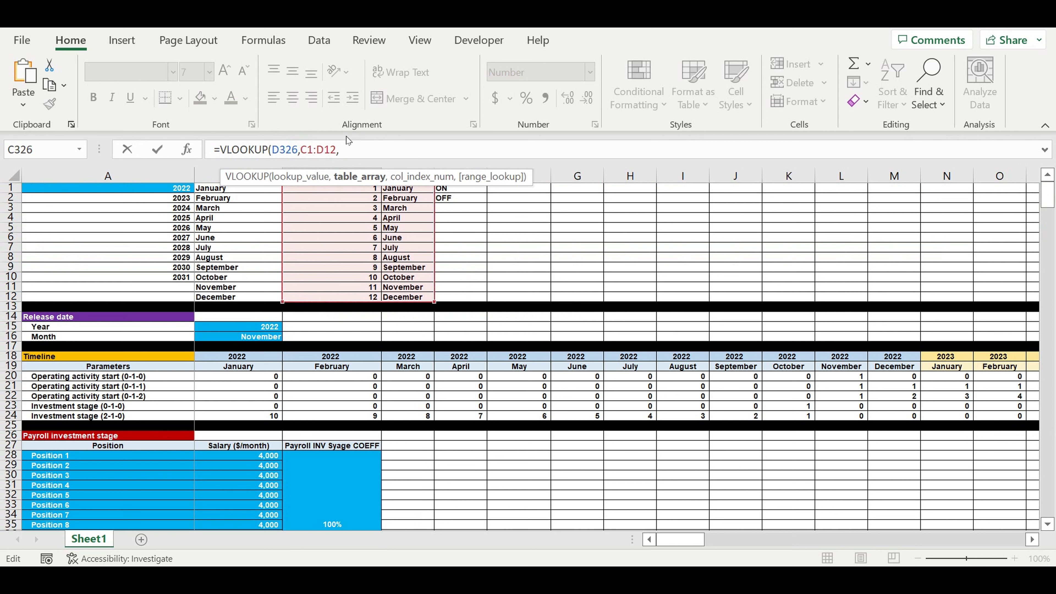
pyautogui.write('$')
pyautogui.press('Right')
pyautogui.write('$')
pyautogui.press('Right')
pyautogui.press('Right')
pyautogui.write('$C$')
pyautogui.click(381, 150)
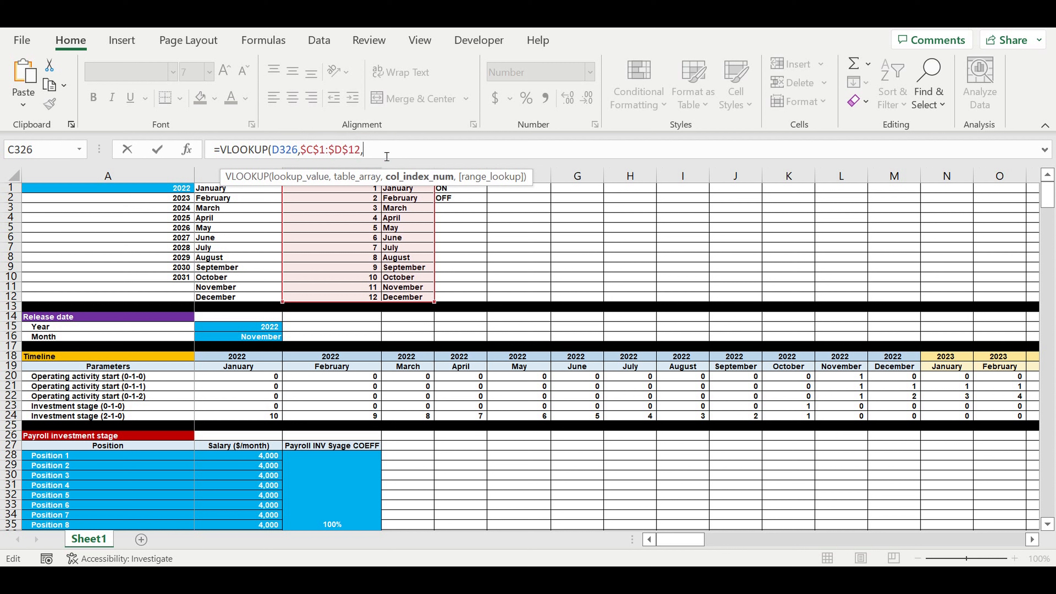
pyautogui.write('2,0)')
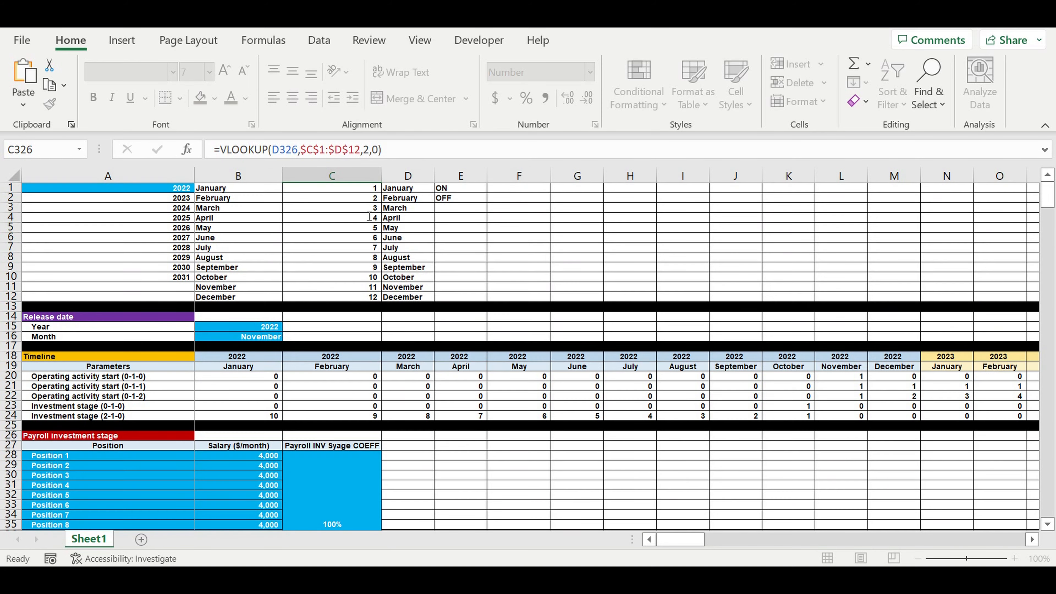
pyautogui.press('Return')
# - Center the month name in C326 horizontally and fill its formula down the Month column through C444
pyautogui.scroll(-4, 528, 375)
pyautogui.click(335, 398)
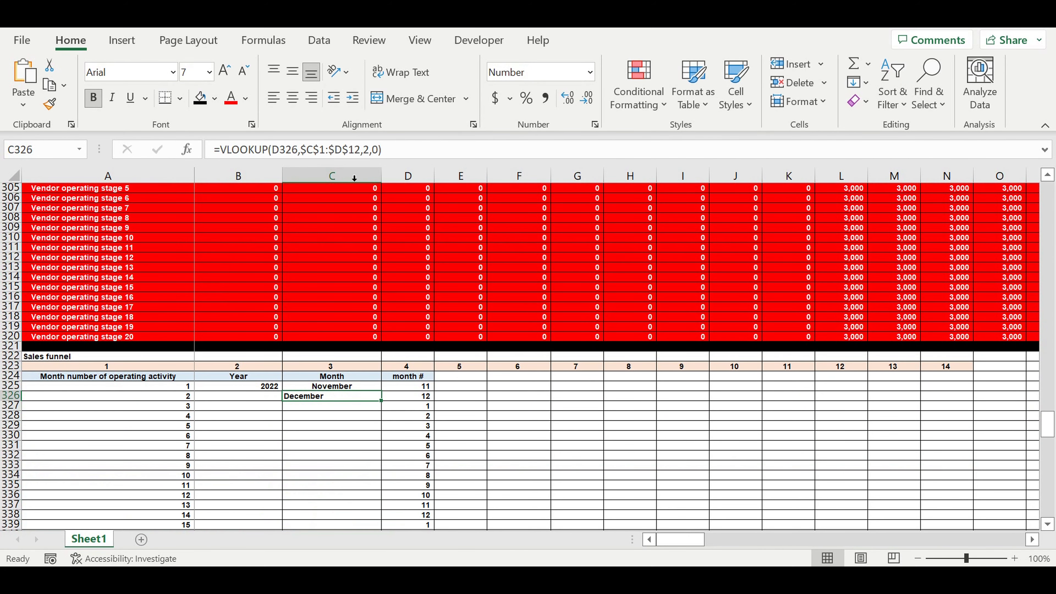
pyautogui.click(292, 97)
pyautogui.scroll(-3, 449, 321)
pyautogui.moveTo(386, 318)
pyautogui.mouseDown()
pyautogui.moveTo(380, 529)
pyautogui.moveTo(352, 509)
pyautogui.mouseUp()
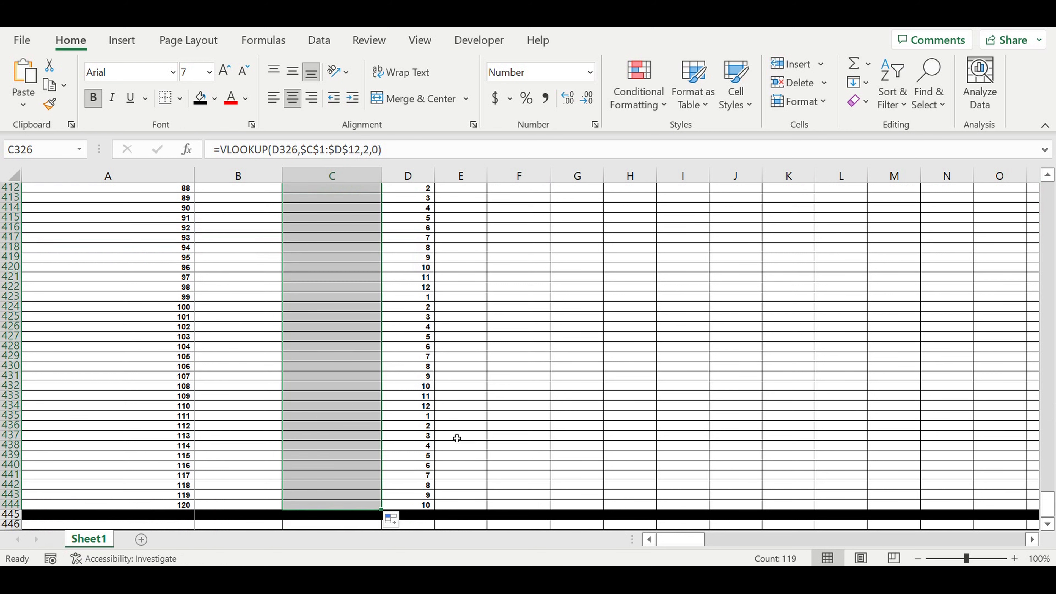
# - Enter =IF(D325=12,B325+1,B325) in B326 so the year advances by one after each December
pyautogui.scroll(17, 442, 343)
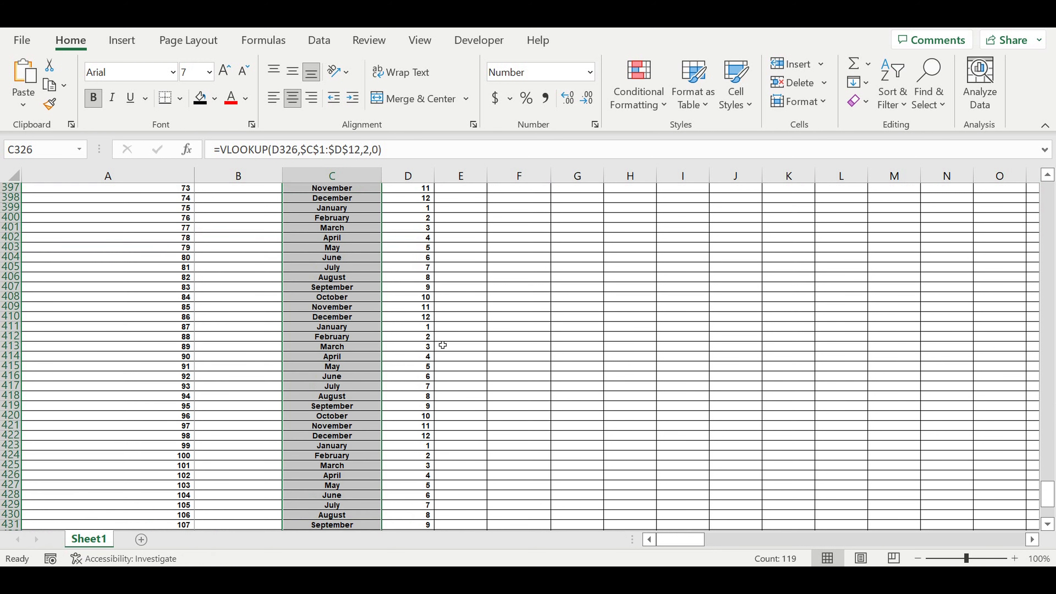
pyautogui.scroll(16, 442, 343)
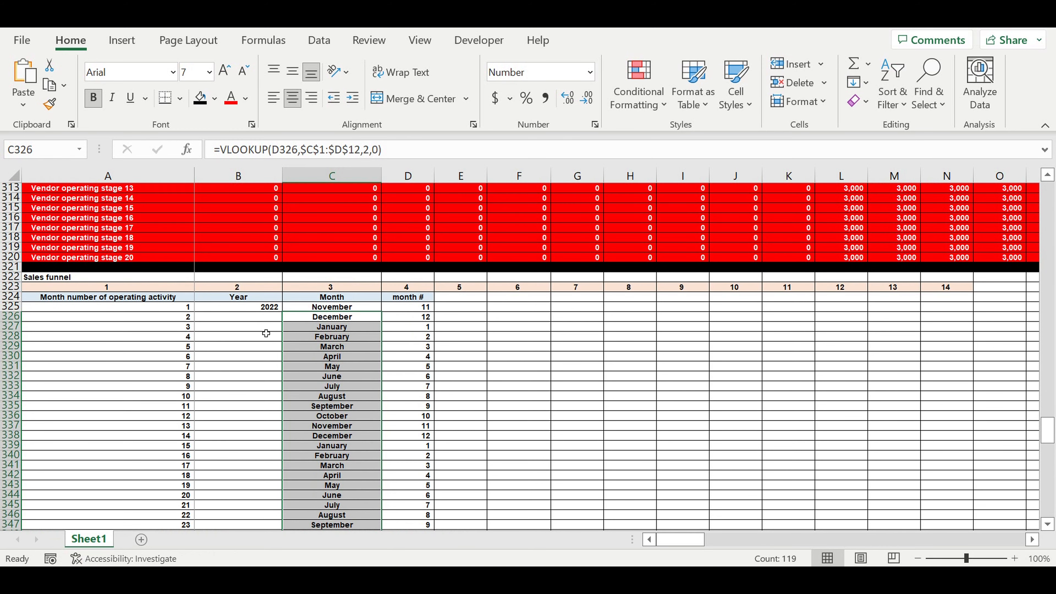
pyautogui.click(260, 318)
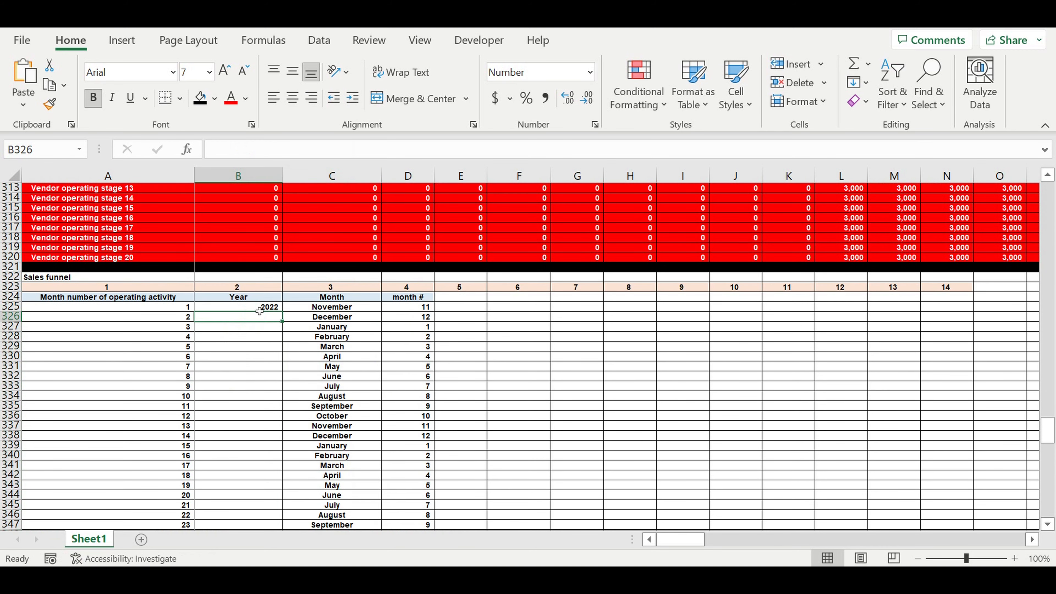
pyautogui.moveTo(259, 311); pyautogui.dragTo(253, 376)
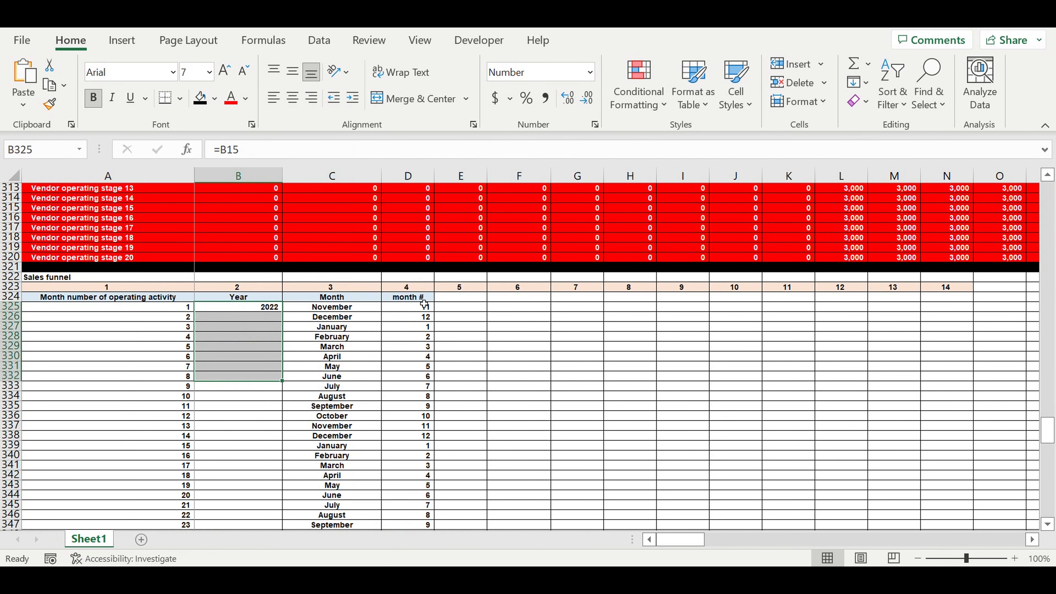
pyautogui.click(253, 318)
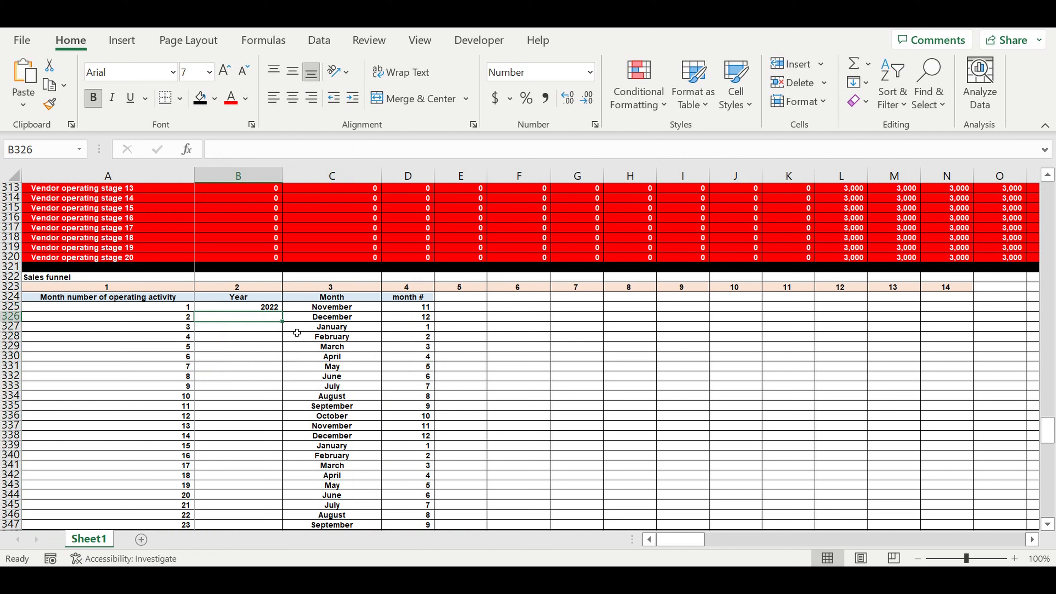
pyautogui.press('F2')
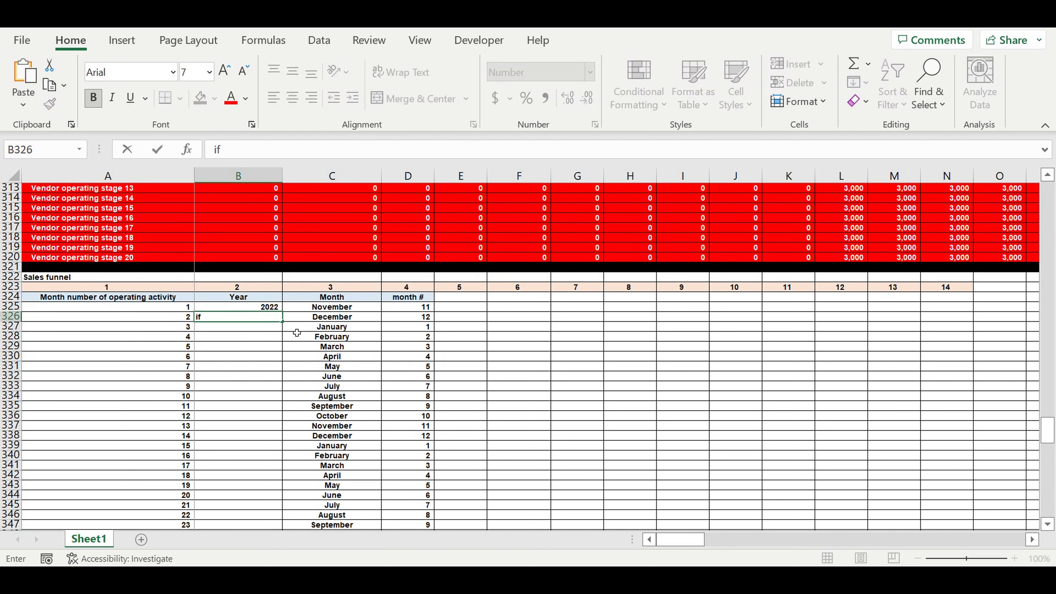
pyautogui.write('=if(')
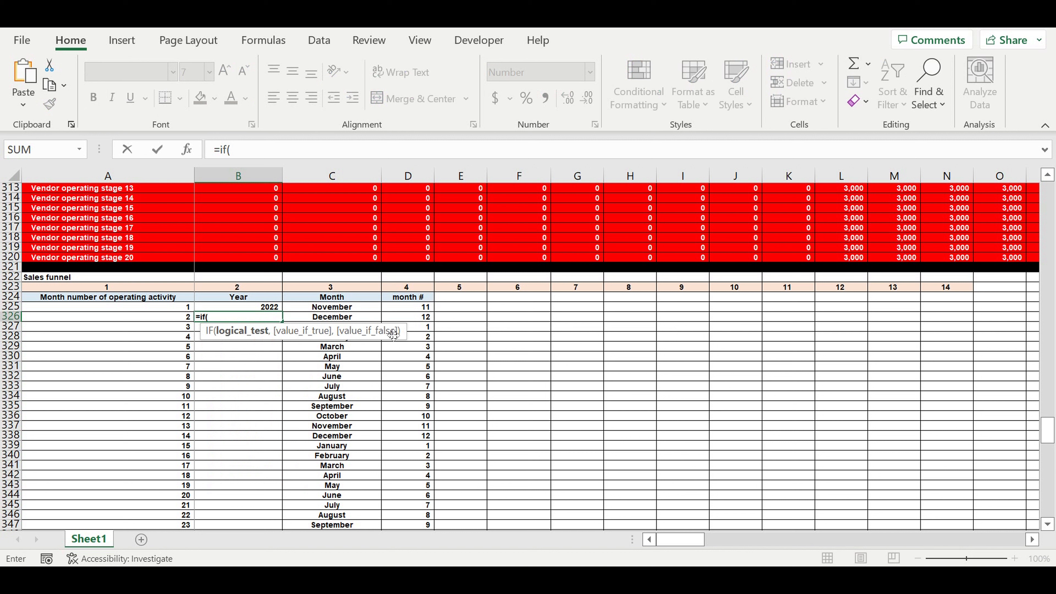
pyautogui.click(411, 312)
pyautogui.write('=12,')
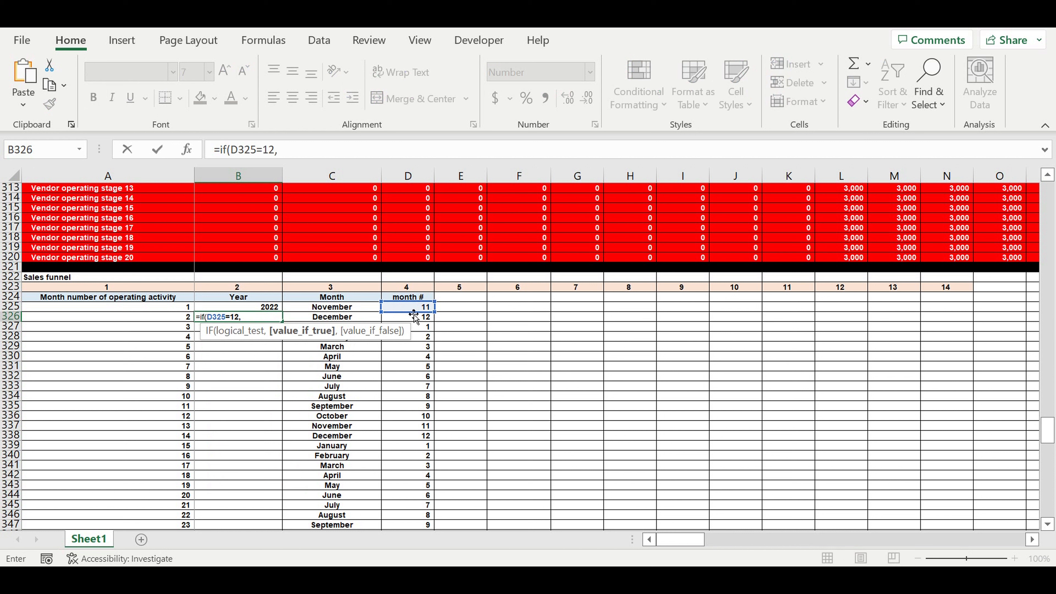
pyautogui.click(255, 310)
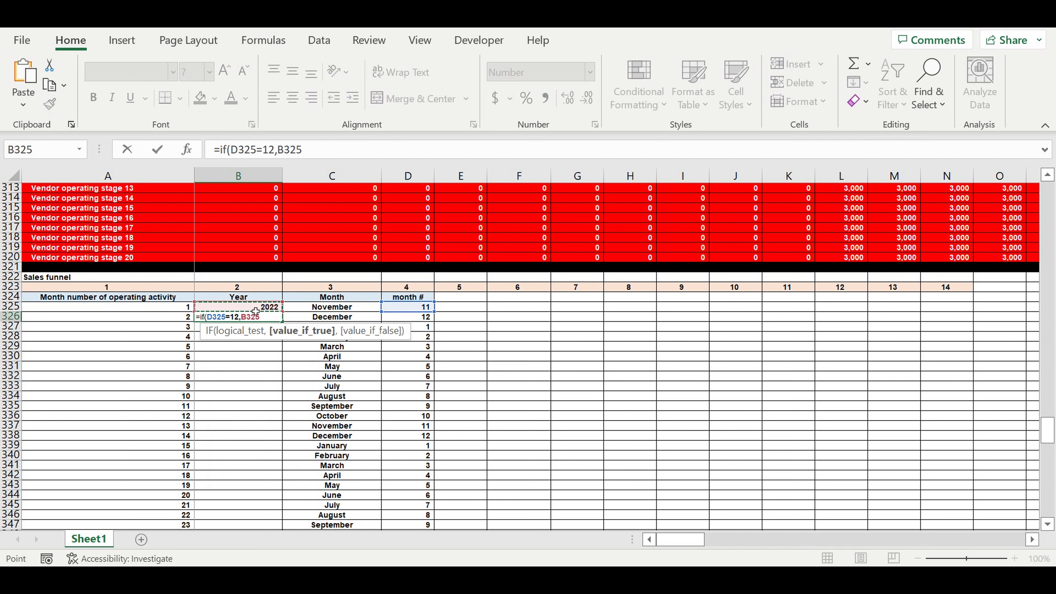
pyautogui.write('+1,')
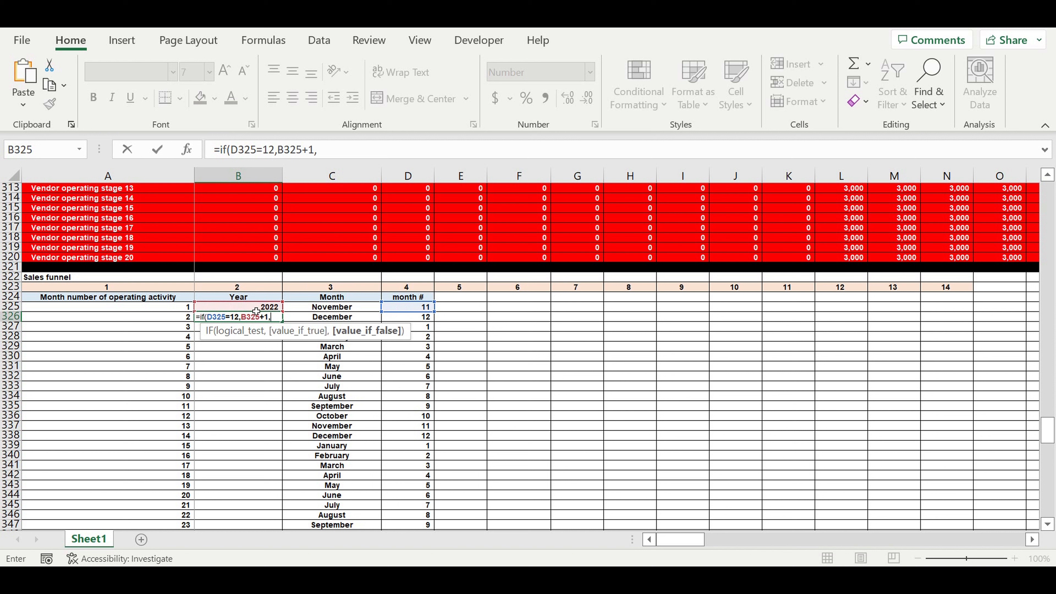
pyautogui.click(256, 311)
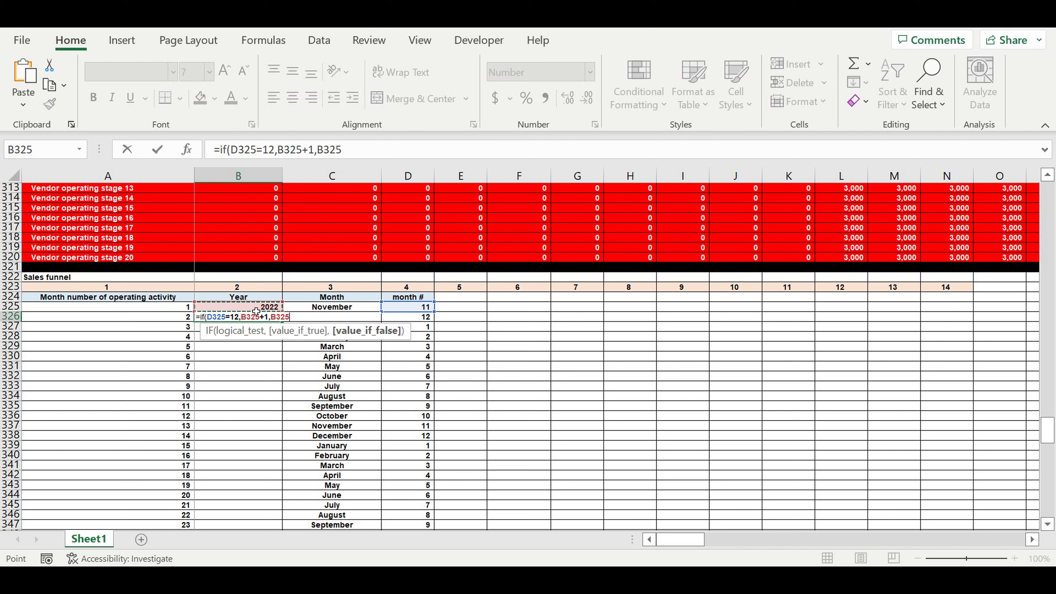
pyautogui.write(')')
pyautogui.press('Return')
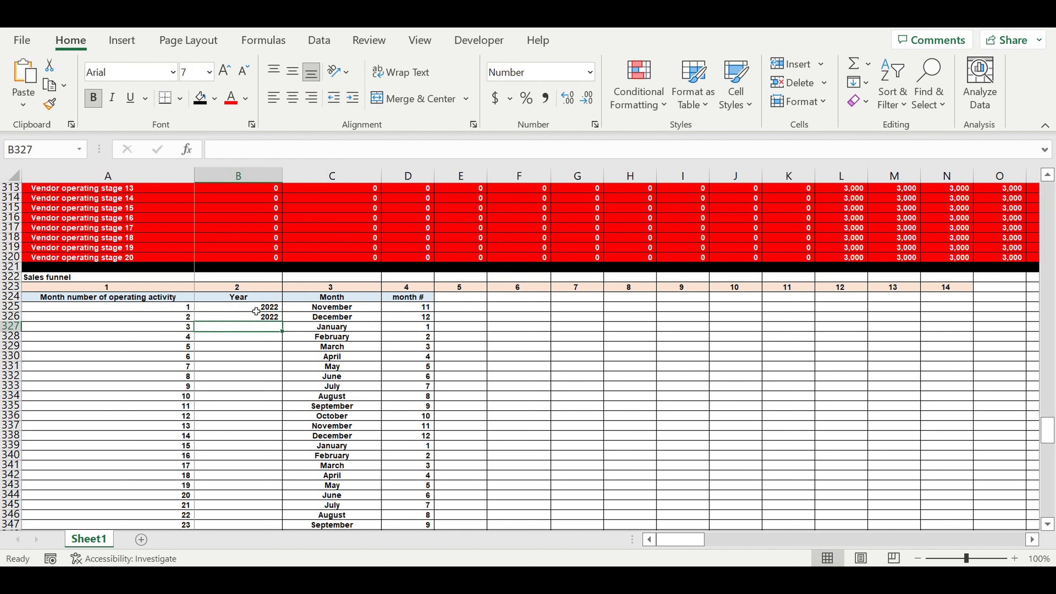
# - Fill the year formula from B326 down the Year column through B444
pyautogui.click(252, 317)
pyautogui.moveTo(285, 326); pyautogui.dragTo(286, 432)
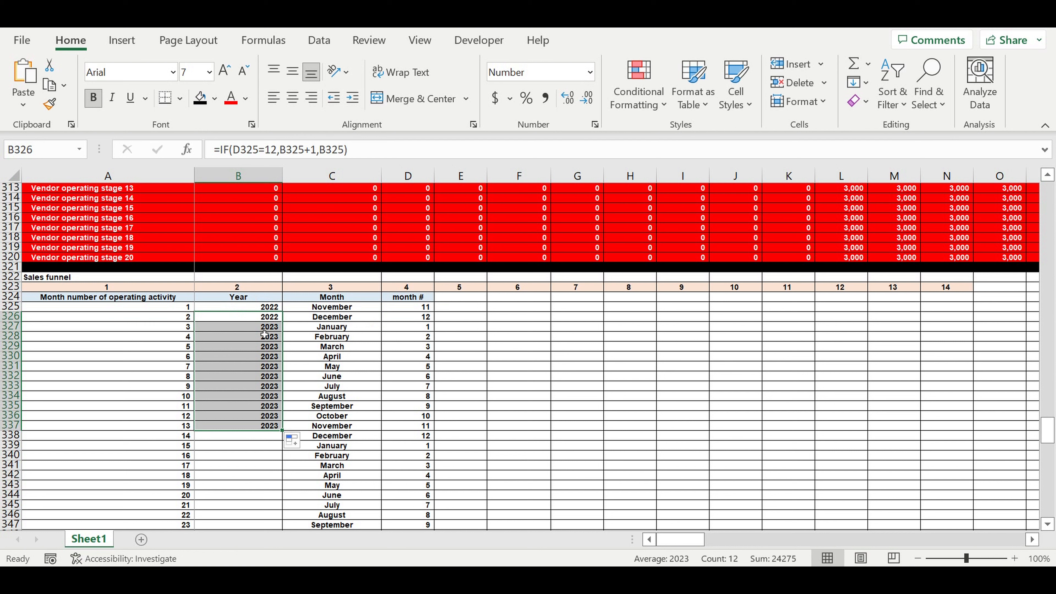
pyautogui.click(340, 328)
pyautogui.click(260, 329)
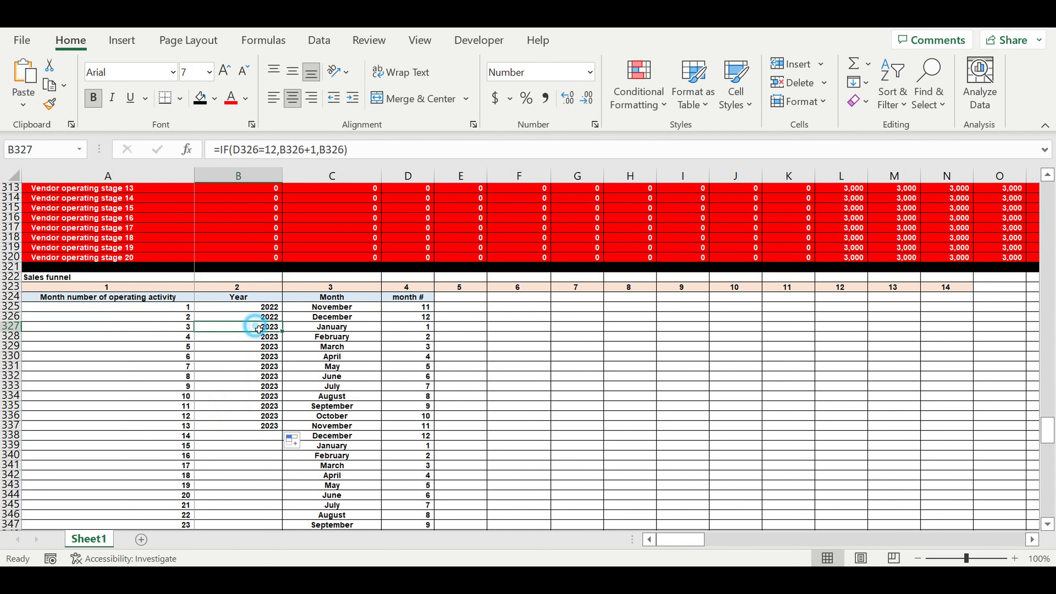
pyautogui.click(259, 318)
pyautogui.click(260, 328)
pyautogui.moveTo(285, 335); pyautogui.dragTo(279, 510)
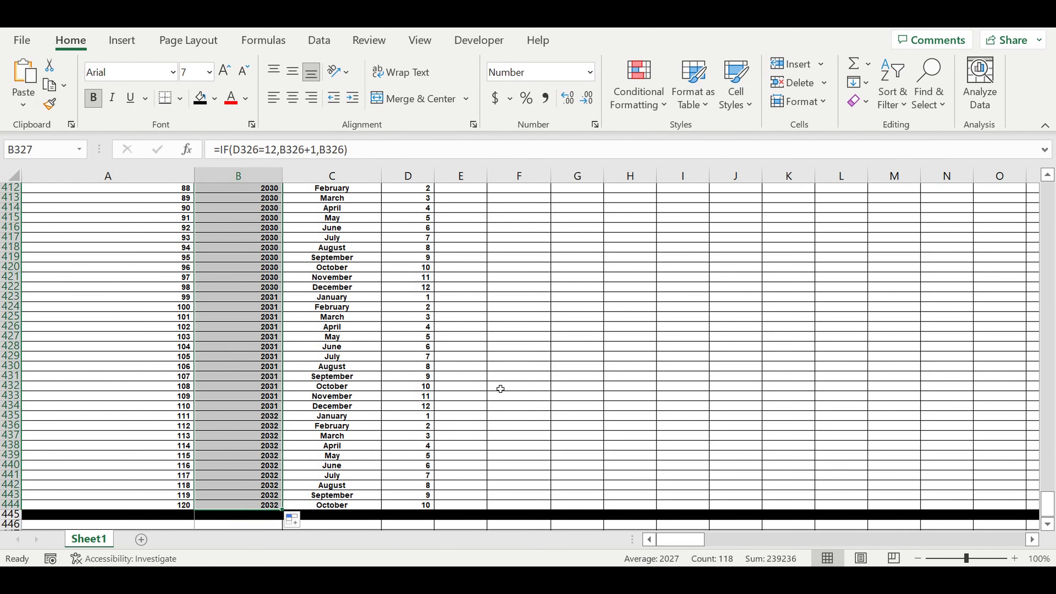
pyautogui.scroll(4, 505, 389)
pyautogui.scroll(-7, 508, 389)
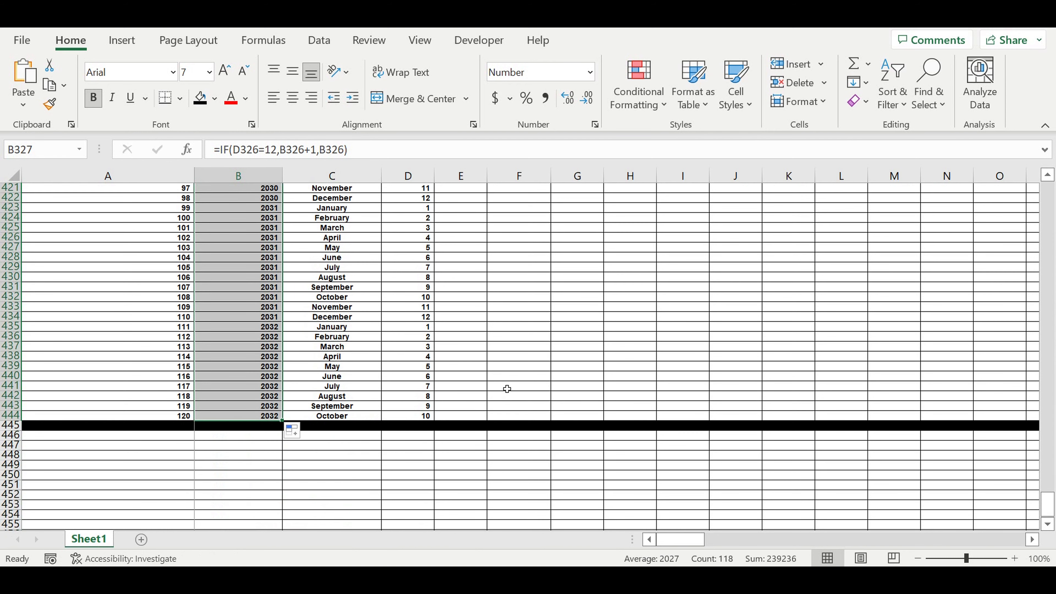
pyautogui.scroll(20, 574, 381)
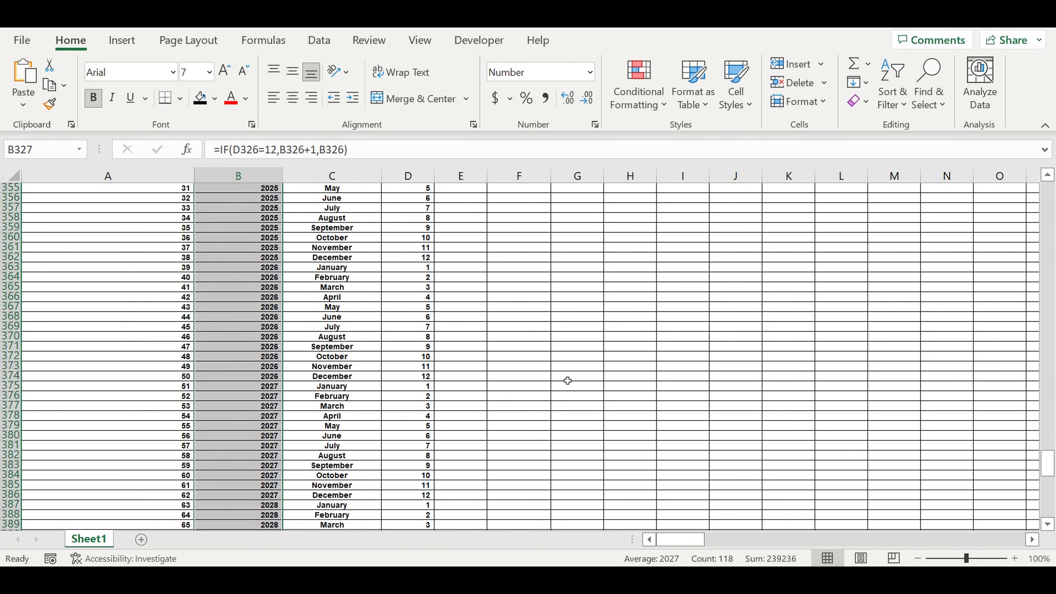
pyautogui.scroll(8, 570, 384)
pyautogui.click(494, 397)
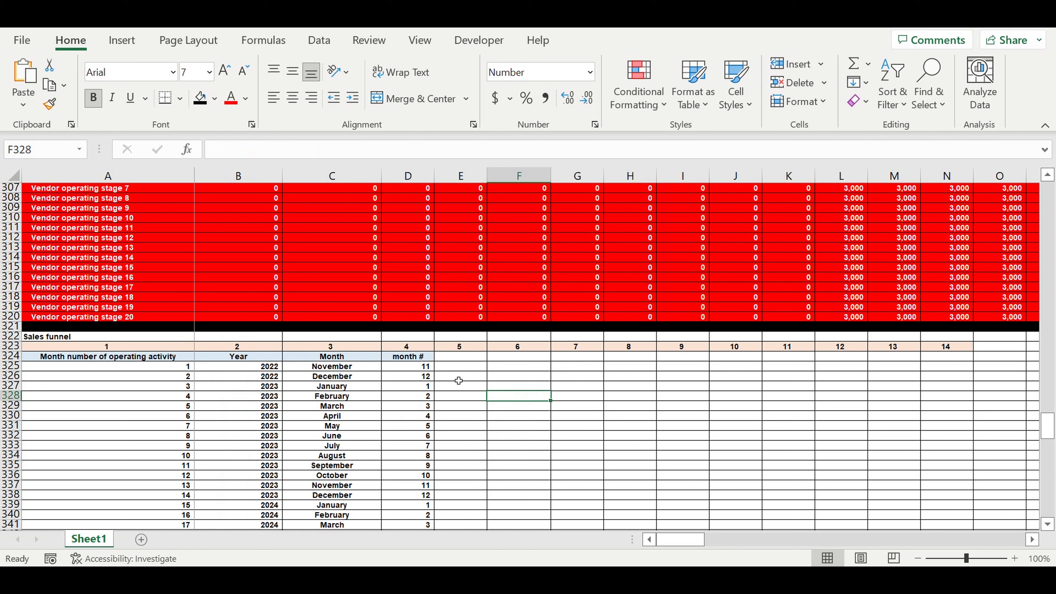
# - Extend the month # header format into E324, retitle it "Amount of APP downloads" and fit column E's width to the text
pyautogui.click(416, 360)
pyautogui.moveTo(437, 365); pyautogui.dragTo(486, 362)
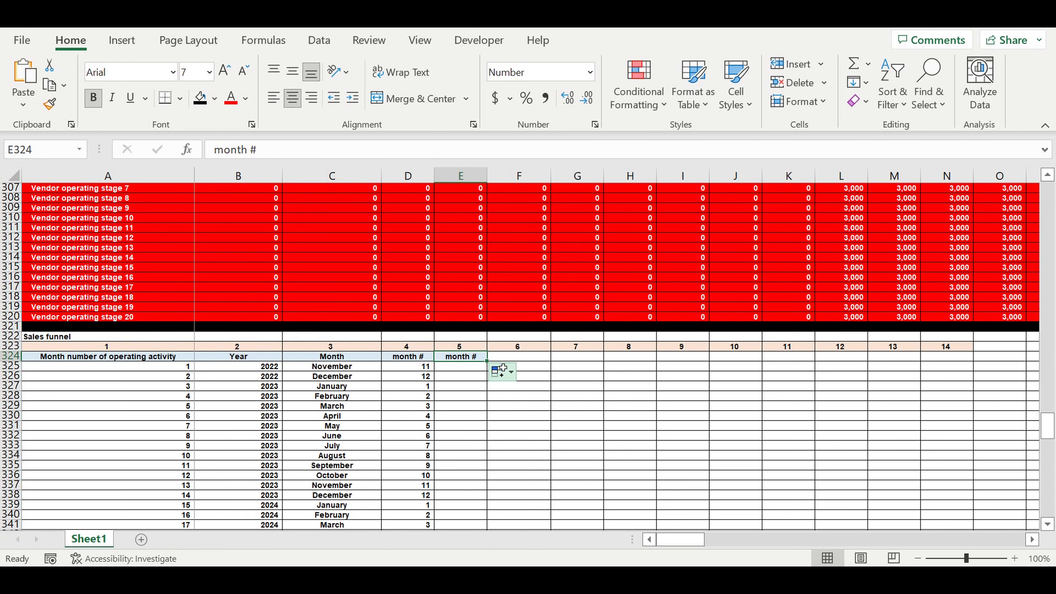
pyautogui.write('Amount')
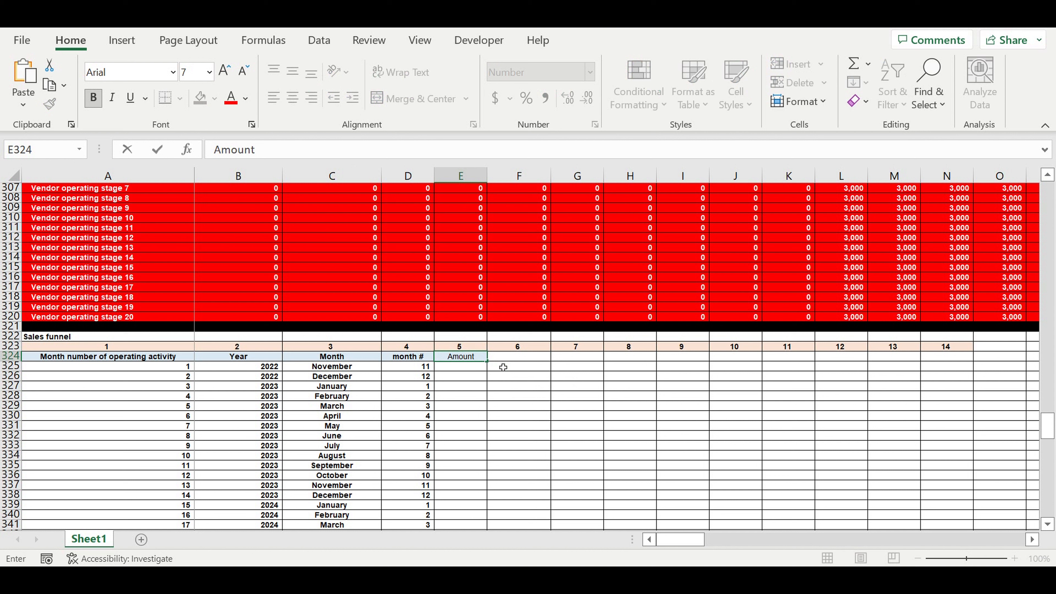
pyautogui.write(' of APP do')
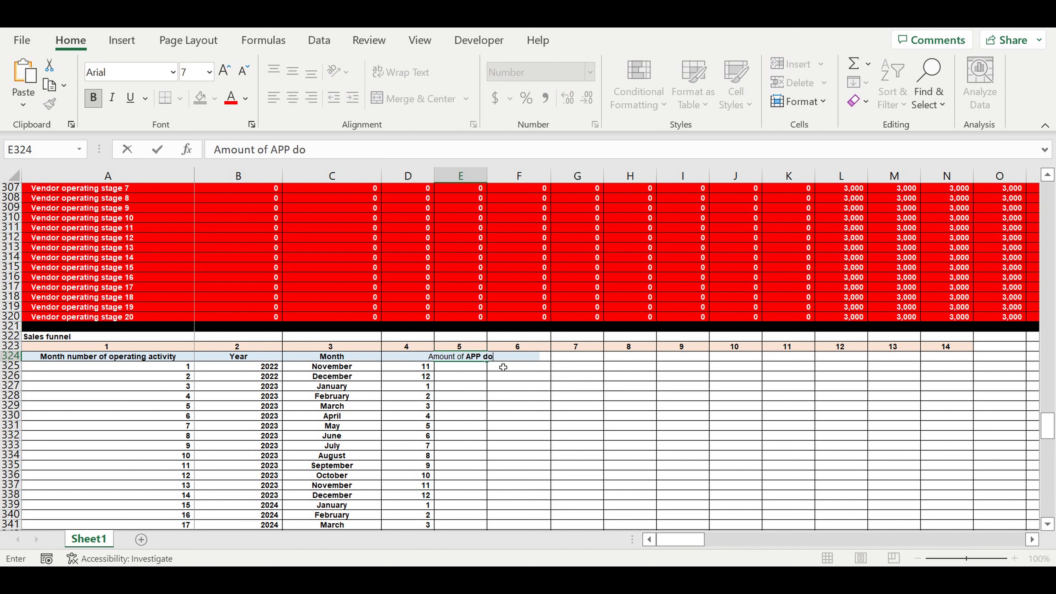
pyautogui.write('wnload')
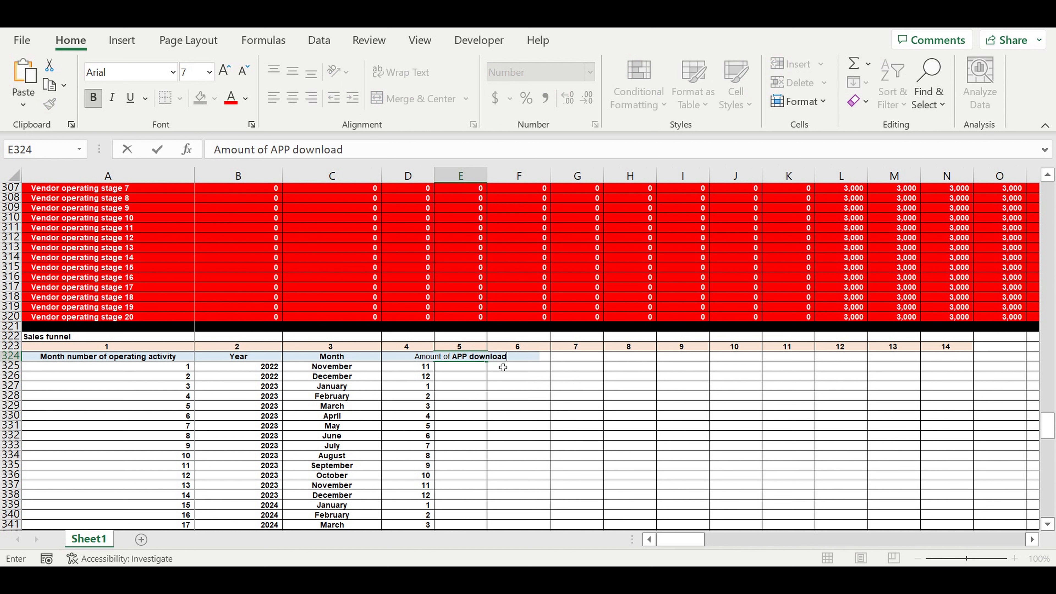
pyautogui.write('s')
pyautogui.press('Return')
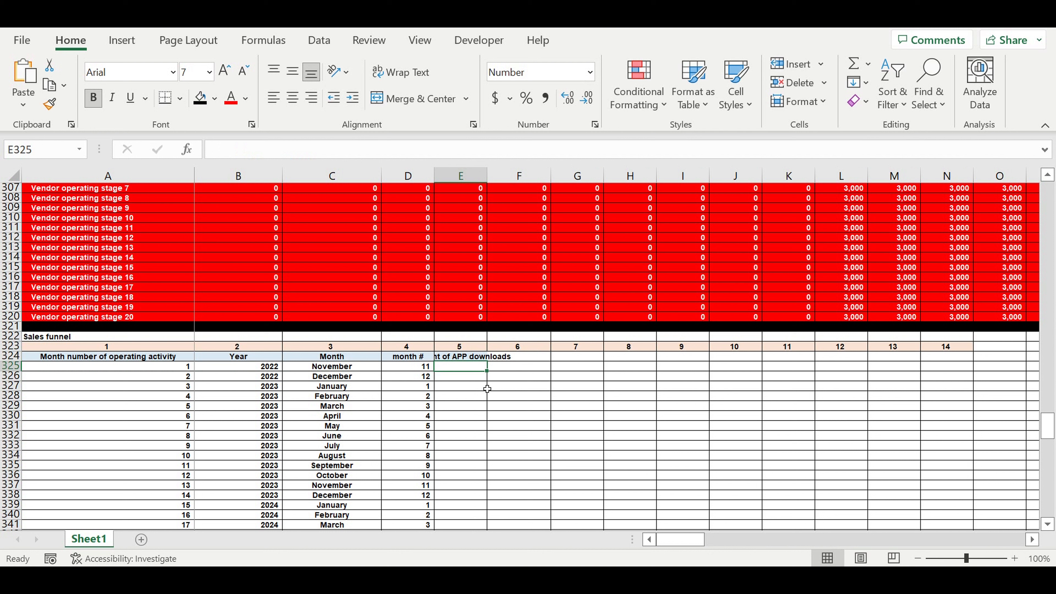
pyautogui.doubleClick(488, 177)
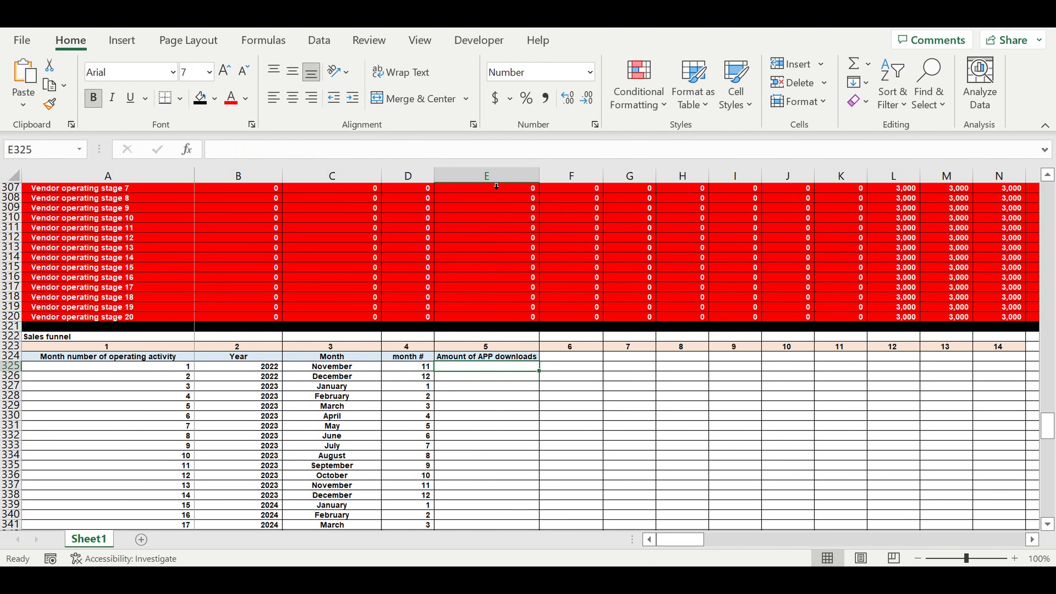
# - Enter 200 in E325 as the first month's amount of app downloads
pyautogui.click(504, 409)
pyautogui.click(488, 366)
pyautogui.write('209')
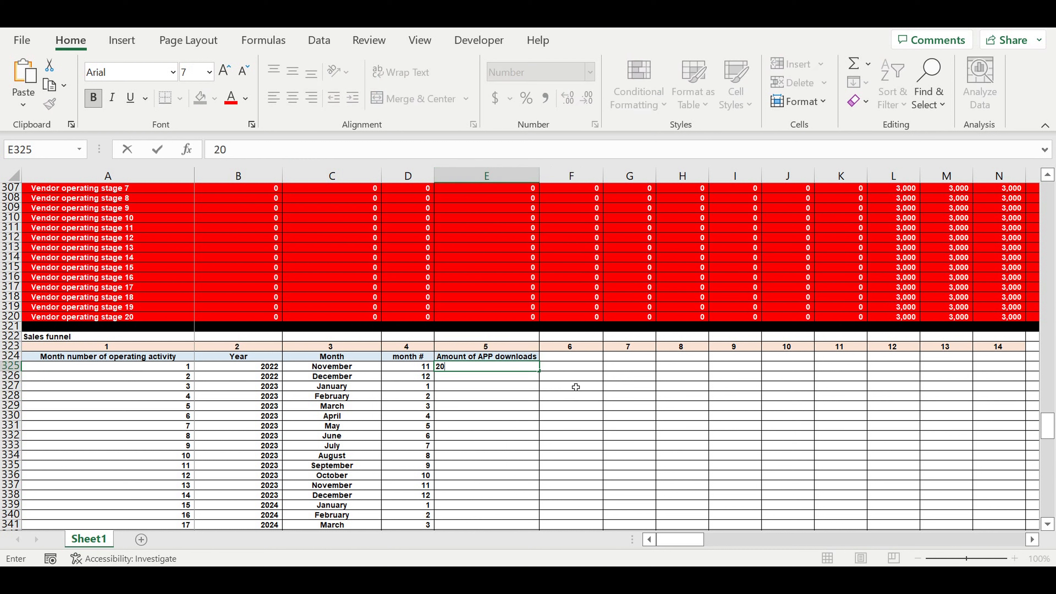
pyautogui.press('Return')
# - Enter =E325+50 in E326 and fill it down the downloads column through E444
pyautogui.click(529, 380)
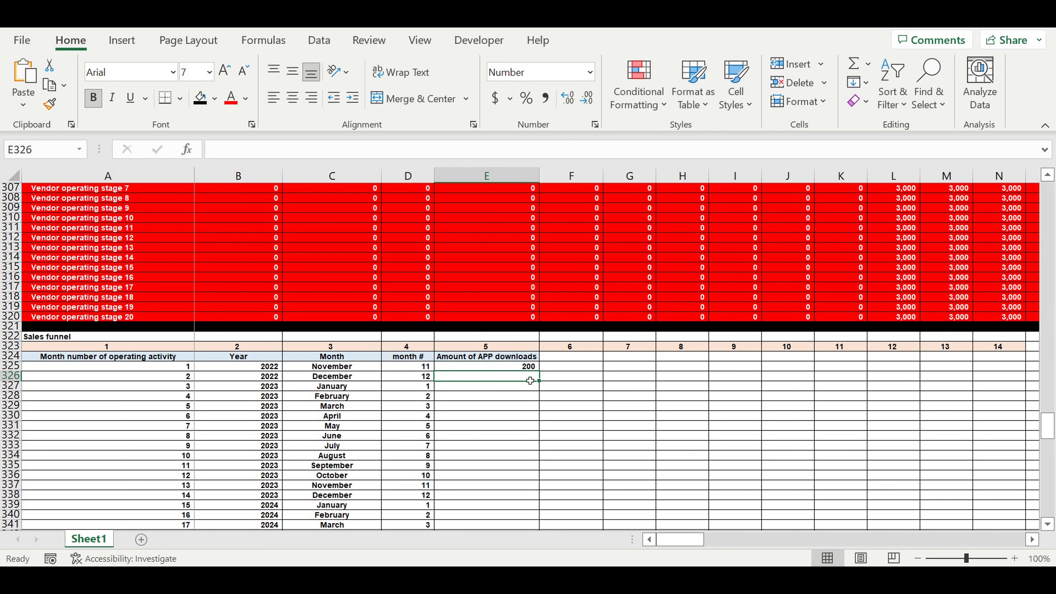
pyautogui.write('=')
pyautogui.click(507, 367)
pyautogui.write('+50')
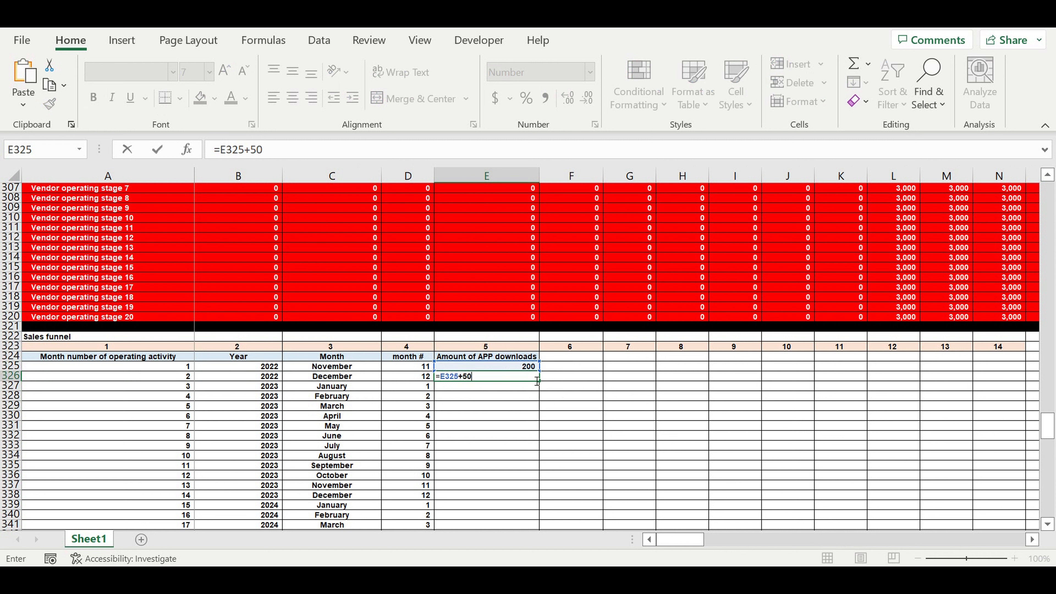
pyautogui.press('Return')
pyautogui.click(515, 377)
pyautogui.moveTo(539, 382); pyautogui.dragTo(516, 515)
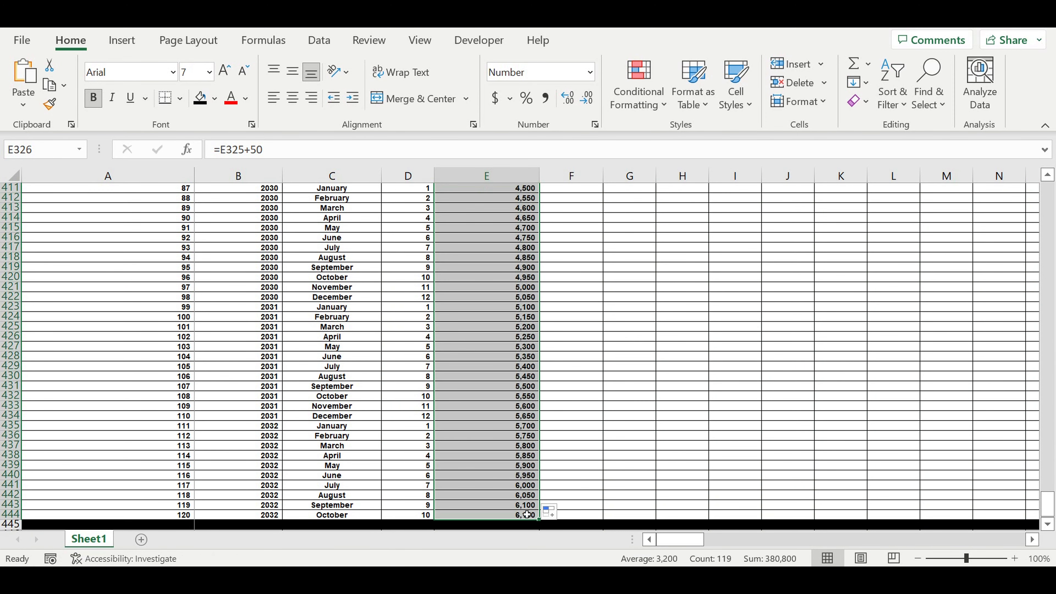
# - Replace the download formulas in E325:E444 with their values by copying the range and pasting values over it
pyautogui.moveTo(510, 519); pyautogui.dragTo(502, 228)
pyautogui.rightClick(502, 227)
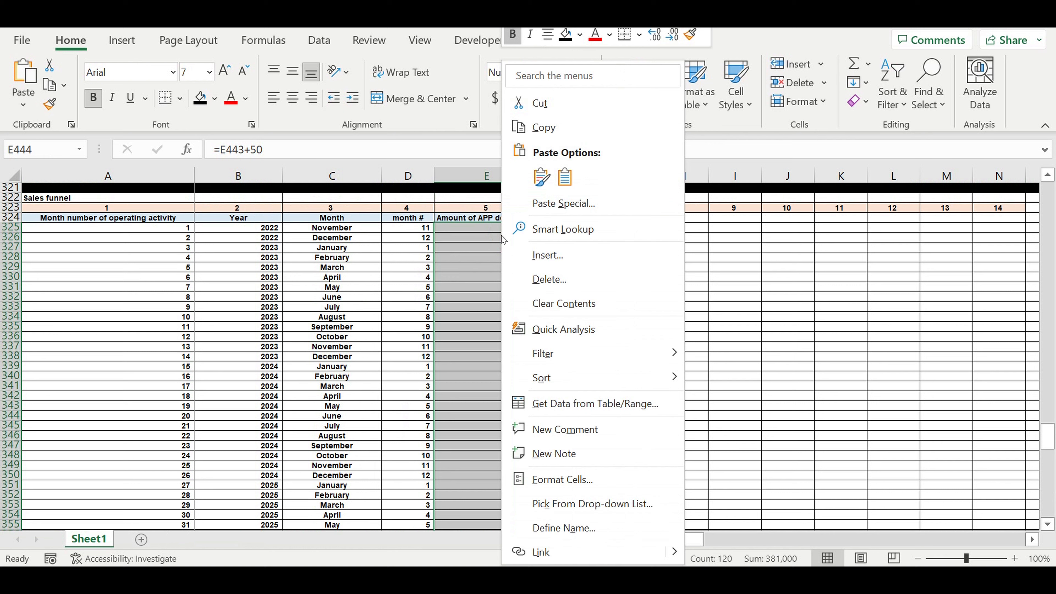
pyautogui.click(555, 138)
pyautogui.rightClick(493, 235)
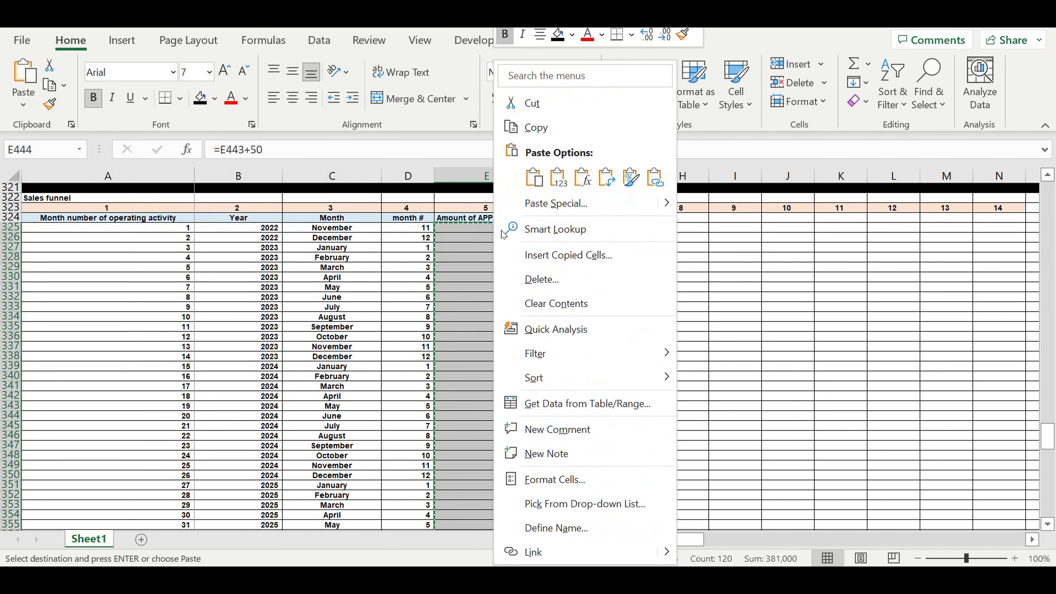
pyautogui.click(558, 179)
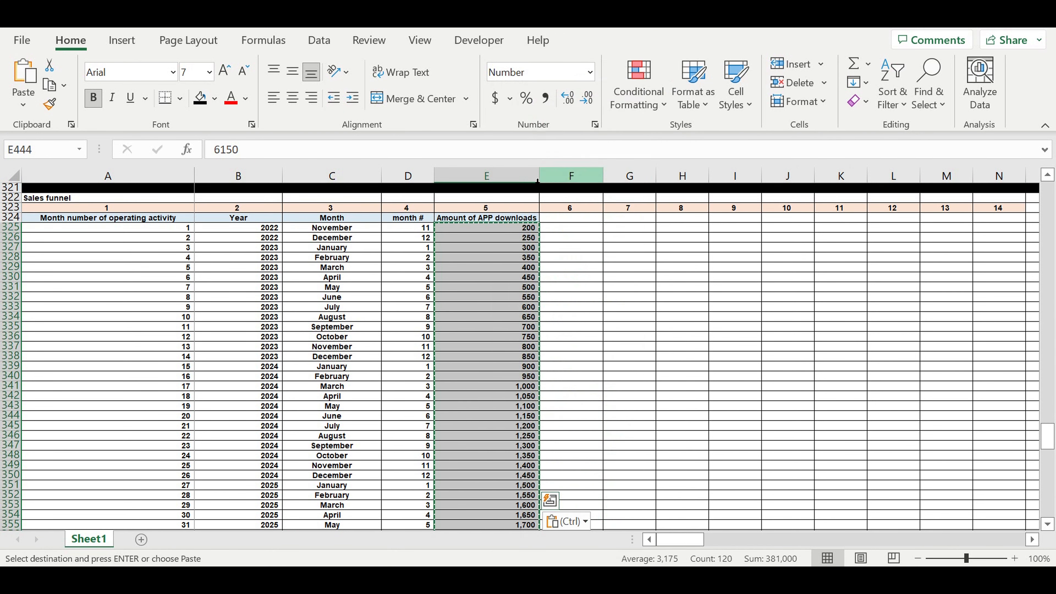
# - Format the download amounts in E325:E444 with white font and a light blue fill
pyautogui.click(245, 98)
pyautogui.click(230, 165)
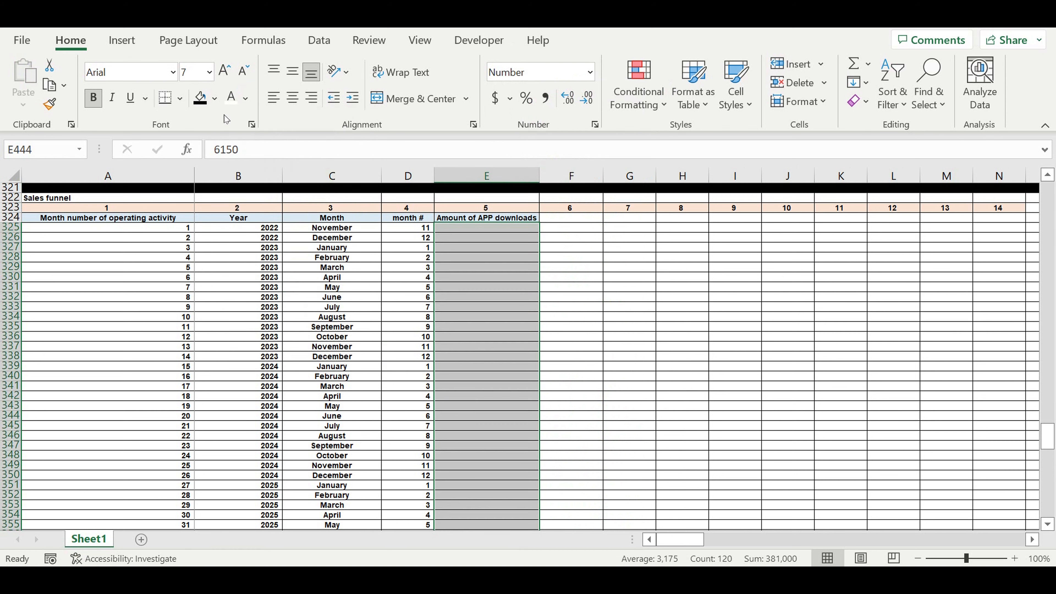
pyautogui.click(215, 100)
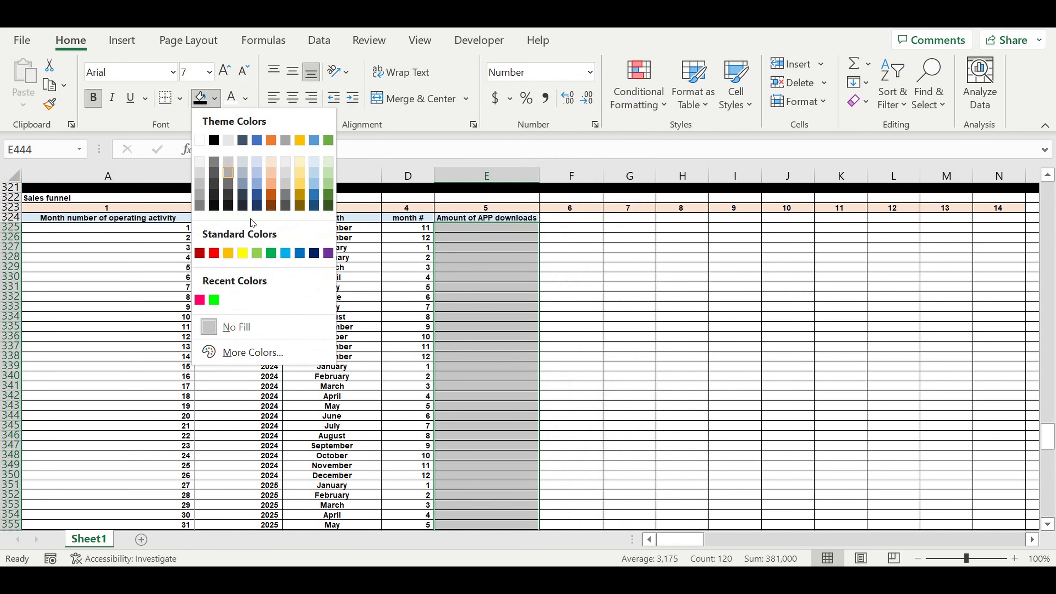
pyautogui.click(285, 257)
pyautogui.click(584, 288)
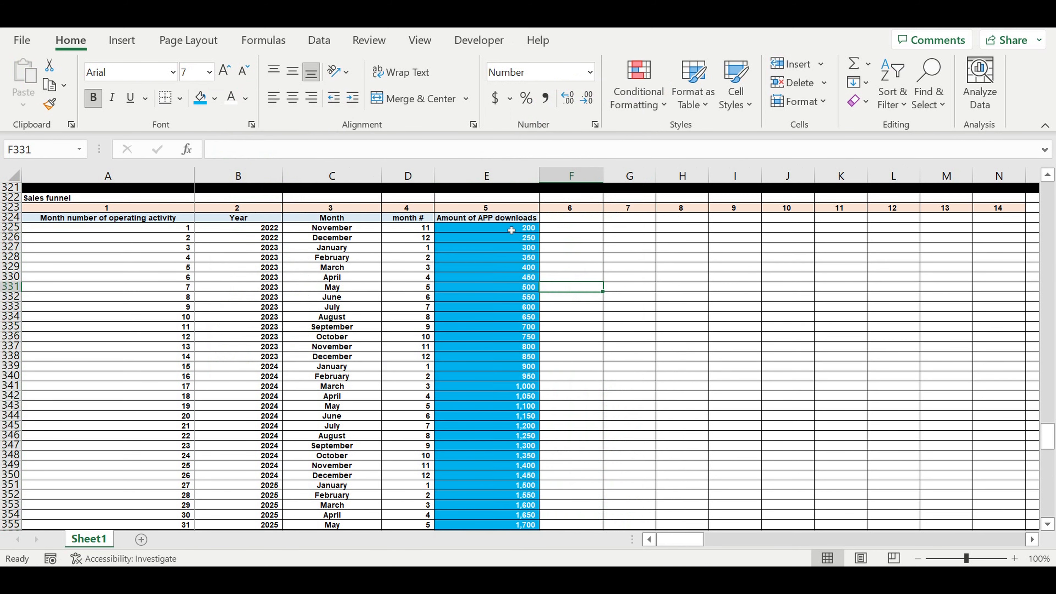
# - Examine the contents of the sales funnel's month number, year, month and app download columns
pyautogui.click(501, 220)
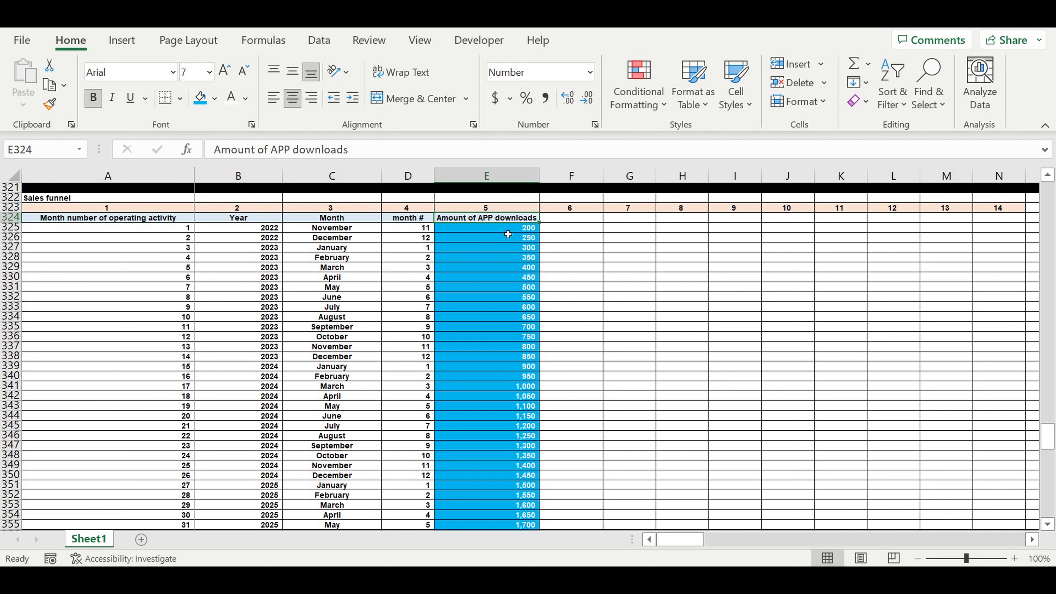
pyautogui.click(415, 229)
pyautogui.click(360, 229)
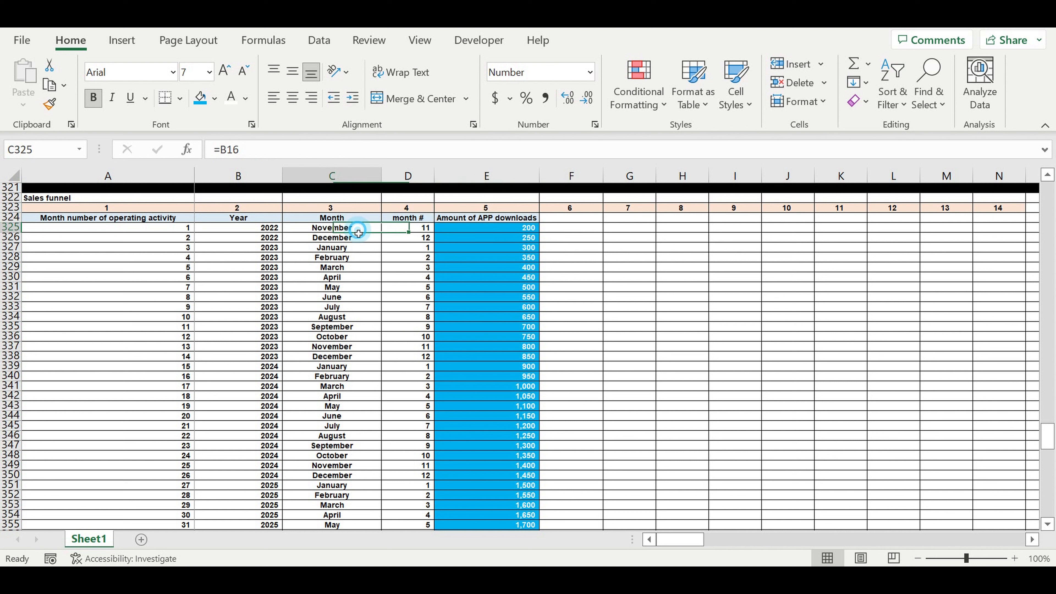
pyautogui.click(263, 230)
pyautogui.click(154, 229)
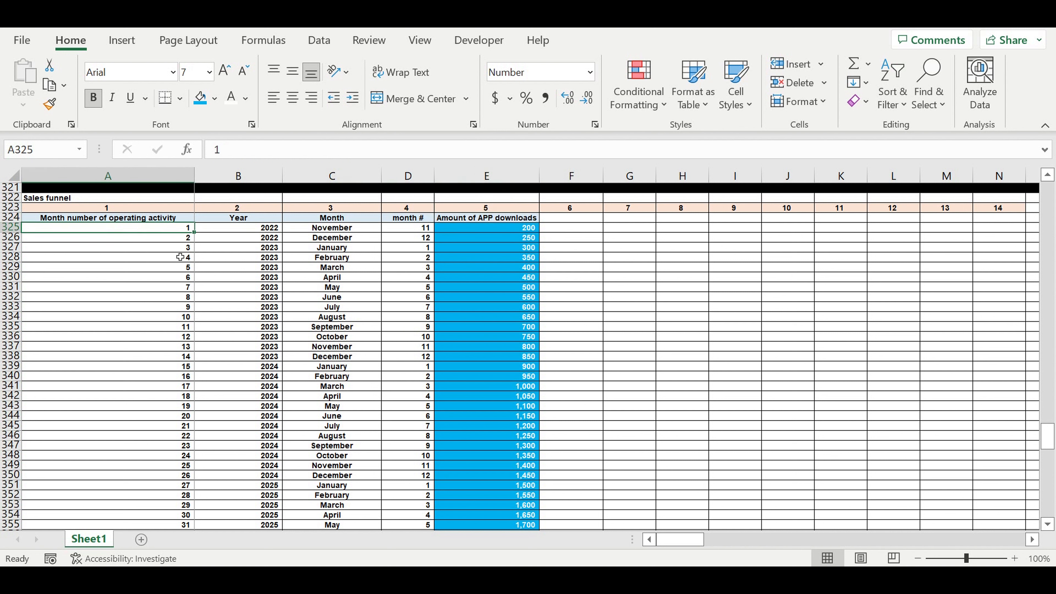
pyautogui.click(246, 267)
pyautogui.click(357, 267)
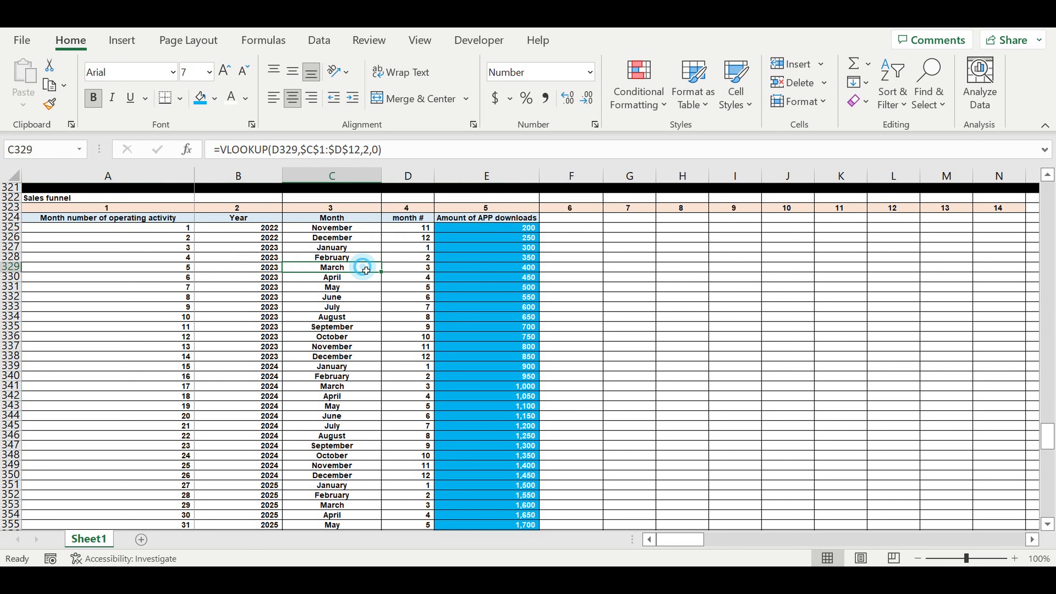
pyautogui.click(509, 235)
pyautogui.moveTo(509, 228); pyautogui.dragTo(470, 367)
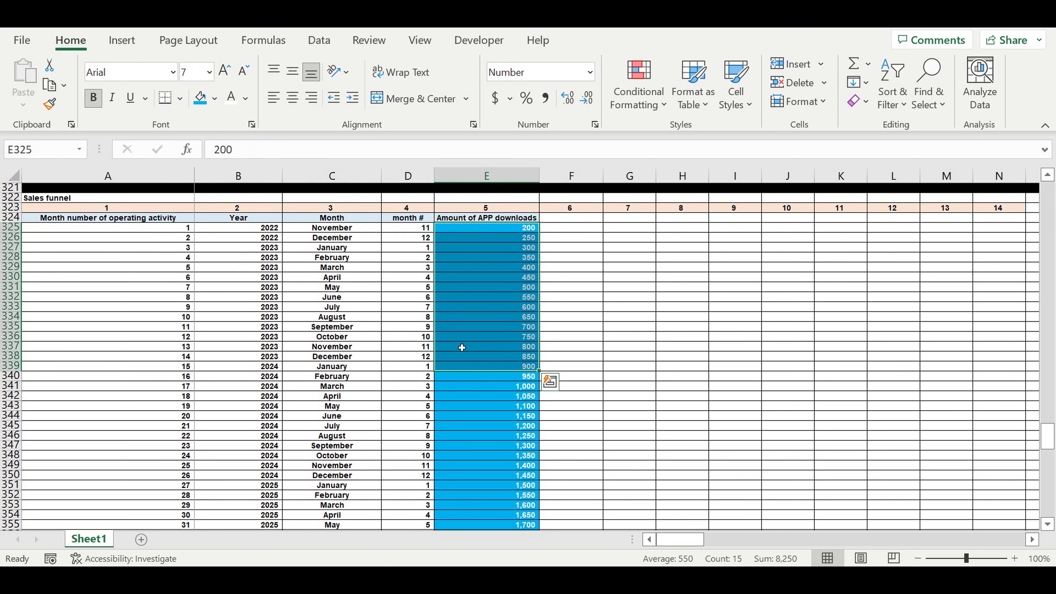
# - Compare the blue vendor operating stage inputs with the red vendor expenses and the blue app download column
pyautogui.scroll(9, 447, 335)
pyautogui.scroll(5, 449, 325)
pyautogui.moveTo(489, 250); pyautogui.dragTo(517, 335)
pyautogui.click(326, 229)
pyautogui.moveTo(290, 255); pyautogui.dragTo(155, 300)
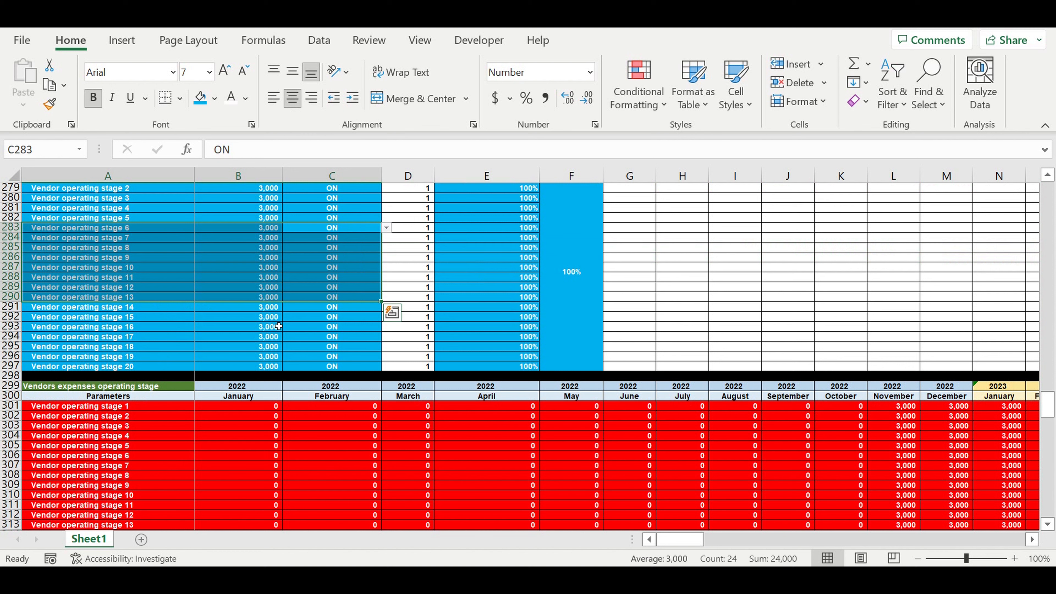
pyautogui.scroll(-9, 321, 366)
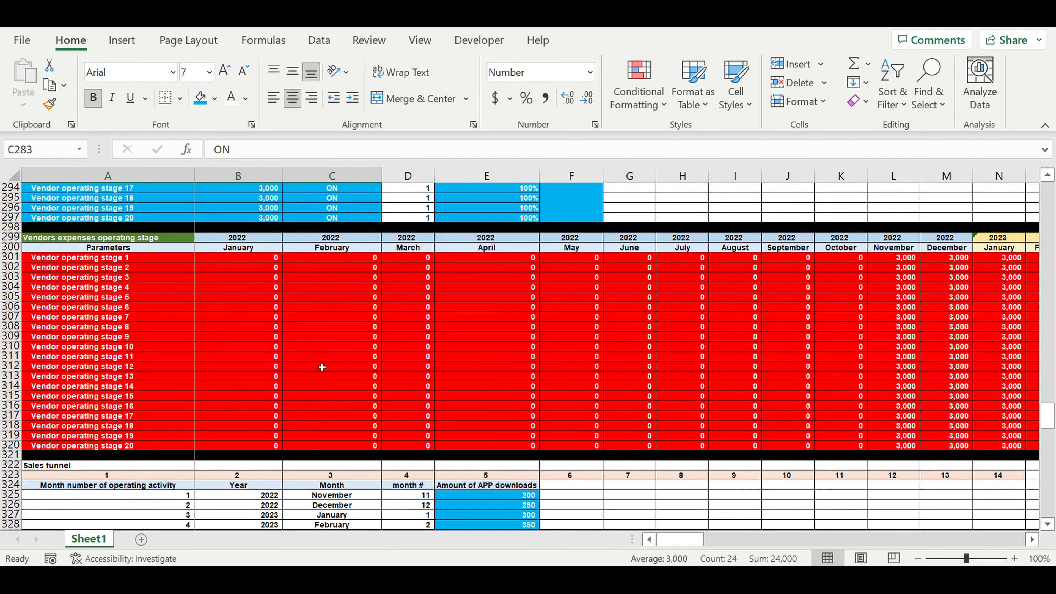
pyautogui.scroll(-3, 322, 365)
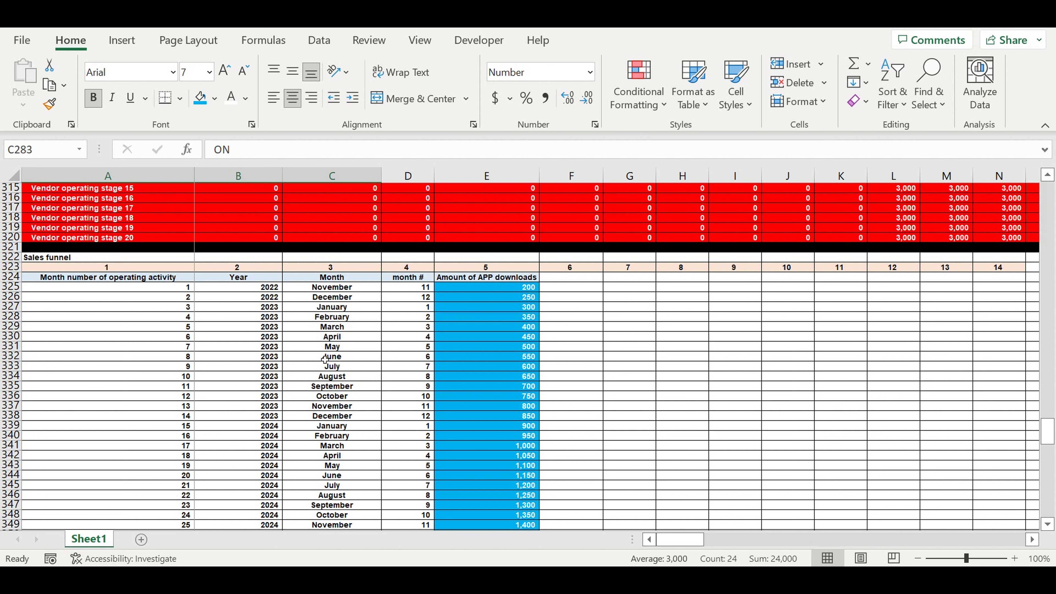
pyautogui.click(482, 310)
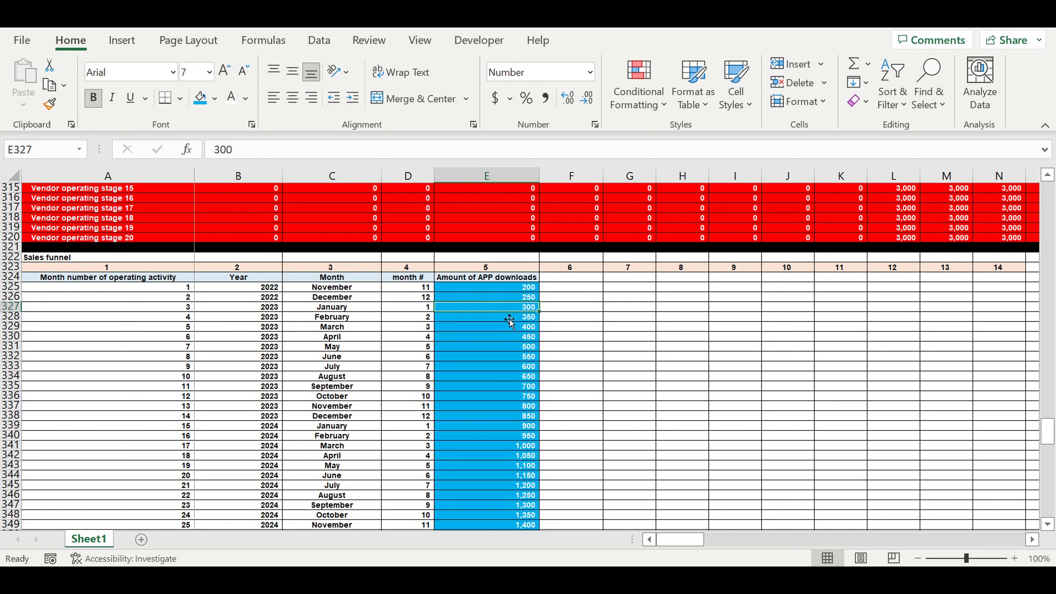
pyautogui.click(512, 280)
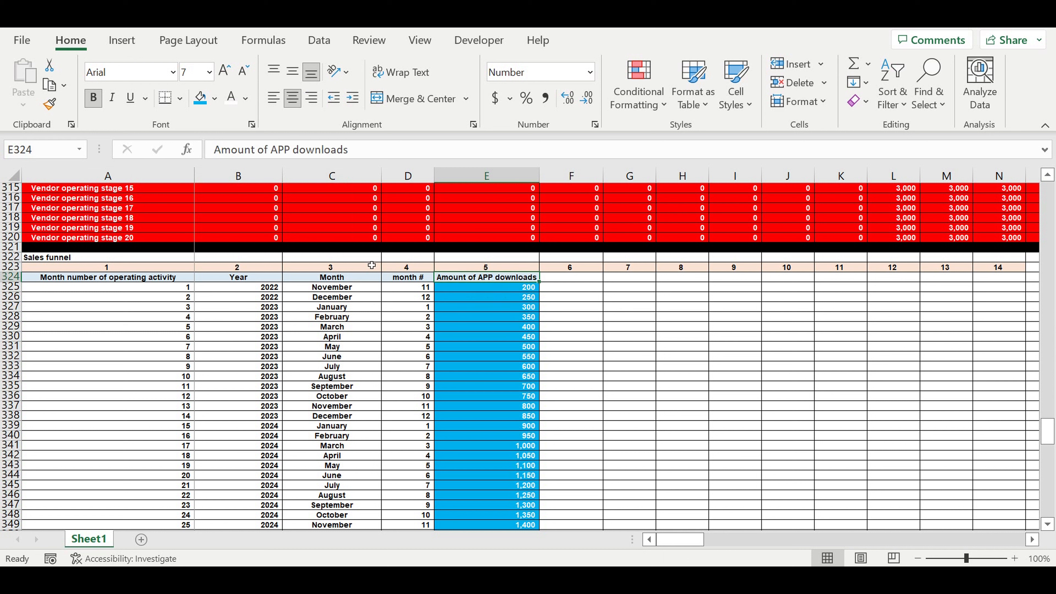
# - Format the Sales funnel title in A322 with a purple fill and white font
pyautogui.click(54, 257)
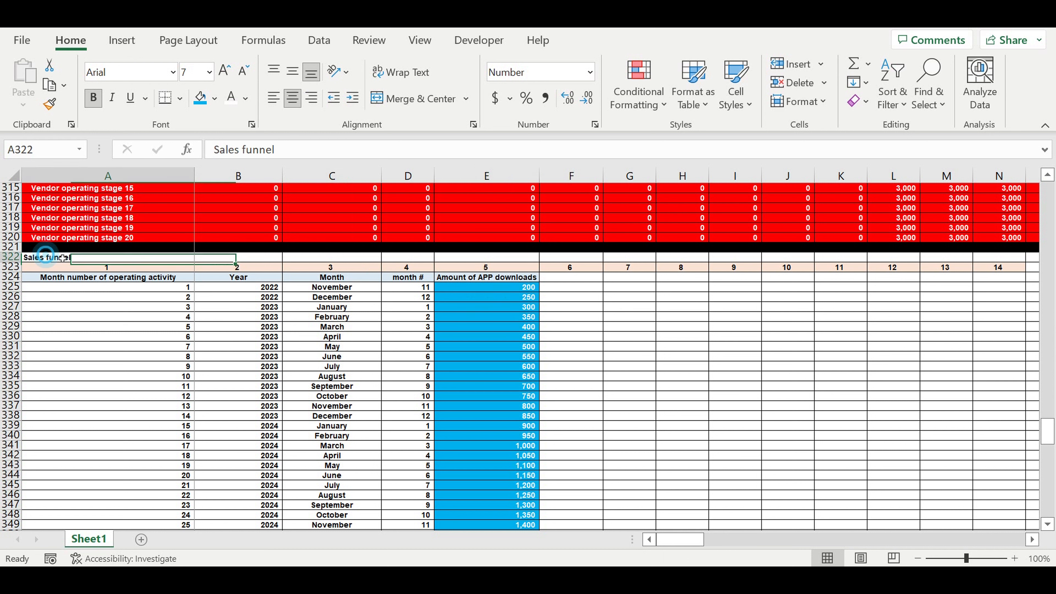
pyautogui.click(215, 99)
pyautogui.click(328, 253)
pyautogui.click(231, 98)
pyautogui.click(471, 308)
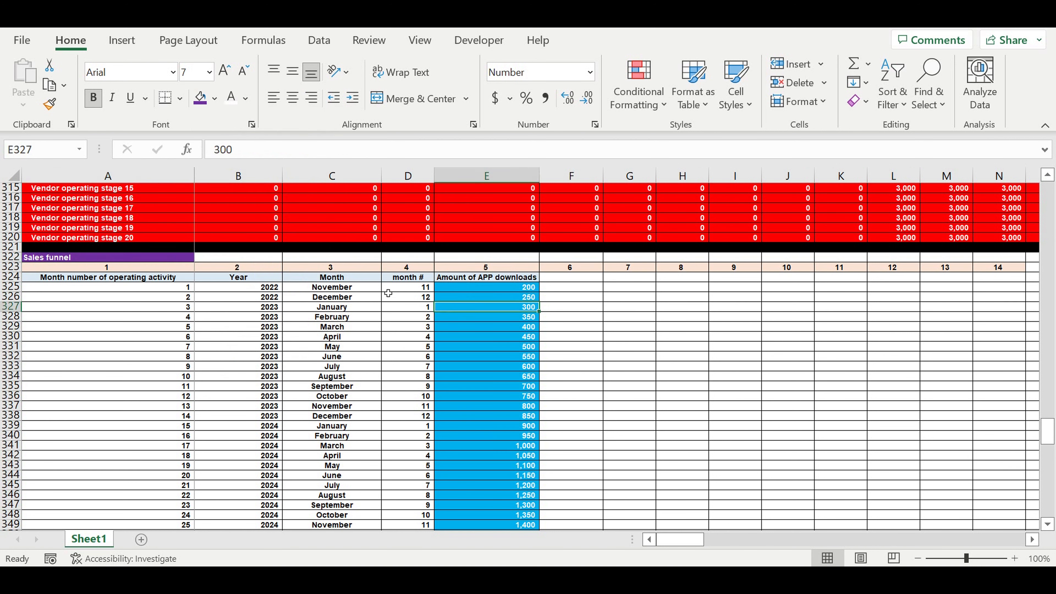
# - Insert five blank rows above the Sales funnel title, at rows 322 to 326
pyautogui.click(15, 269)
pyautogui.moveTo(15, 257); pyautogui.dragTo(16, 297)
pyautogui.rightClick(16, 277)
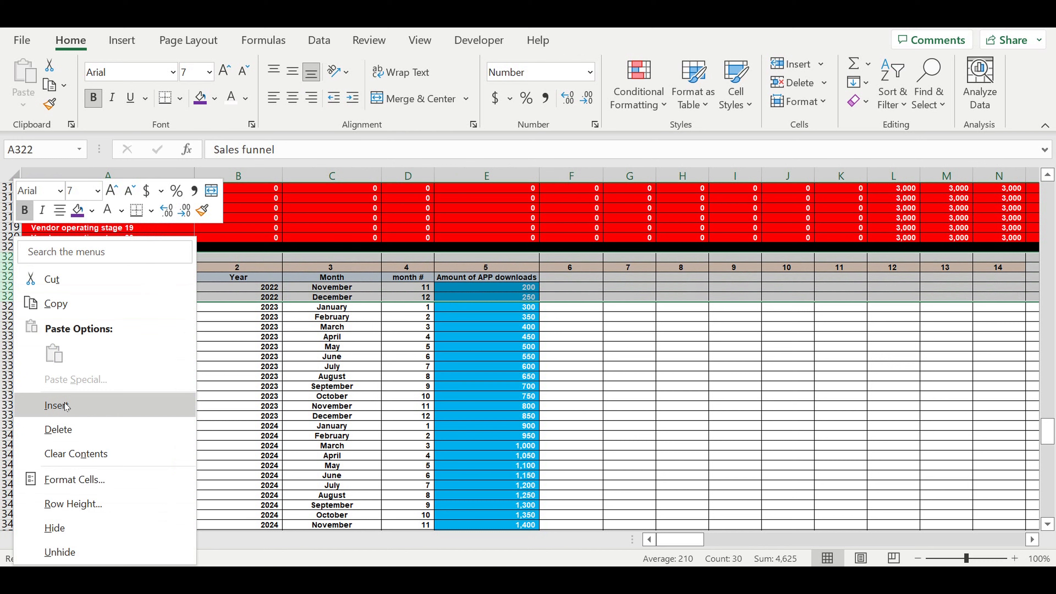
pyautogui.click(85, 404)
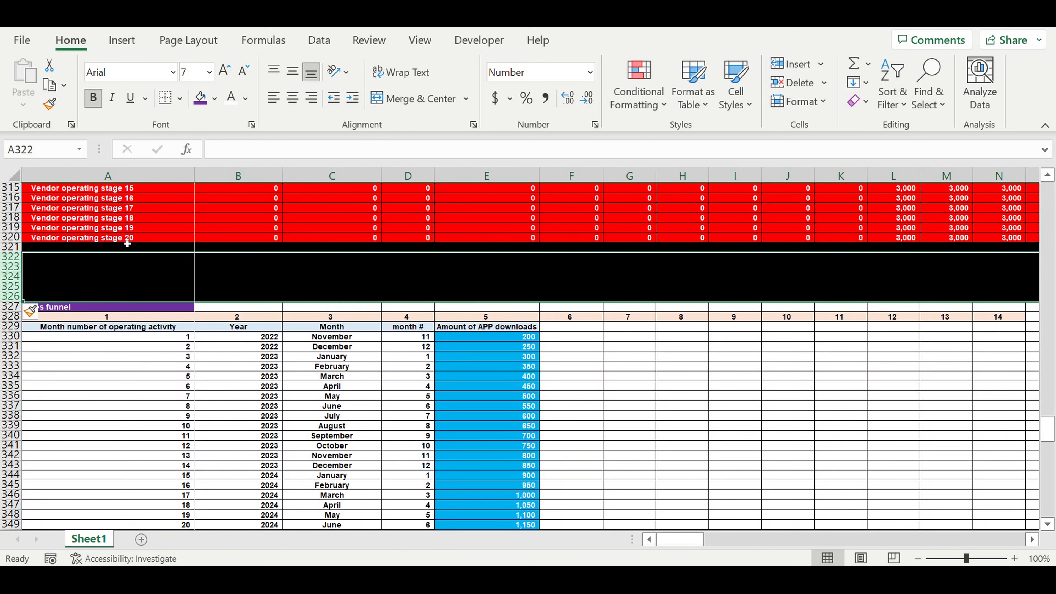
# - Format the new rows 322 to 325 with a white fill and automatic black font, leaving row 326 as a black divider
pyautogui.moveTo(14, 257); pyautogui.dragTo(14, 287)
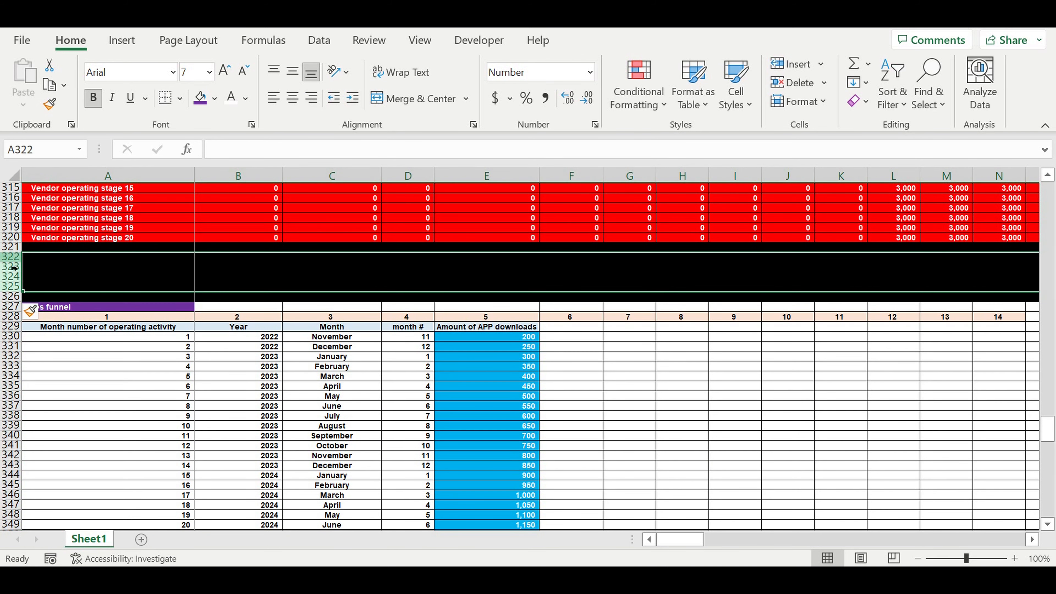
pyautogui.click(214, 98)
pyautogui.click(200, 140)
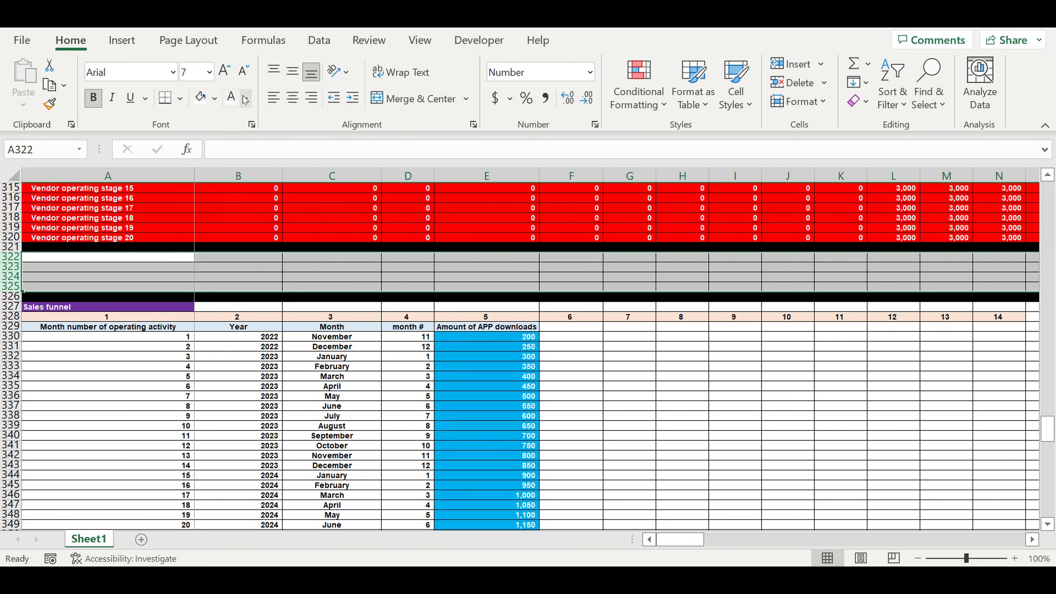
pyautogui.click(246, 98)
pyautogui.click(246, 121)
pyautogui.click(574, 385)
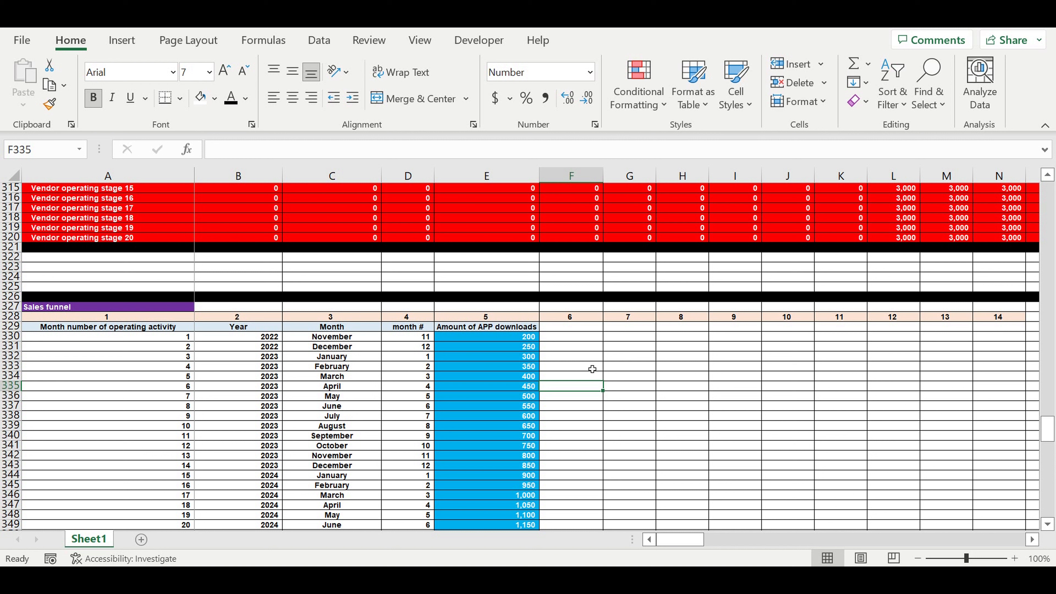
# - Copy the "Amount of APP downloads" header from E329 into A322 as values only
pyautogui.click(493, 330)
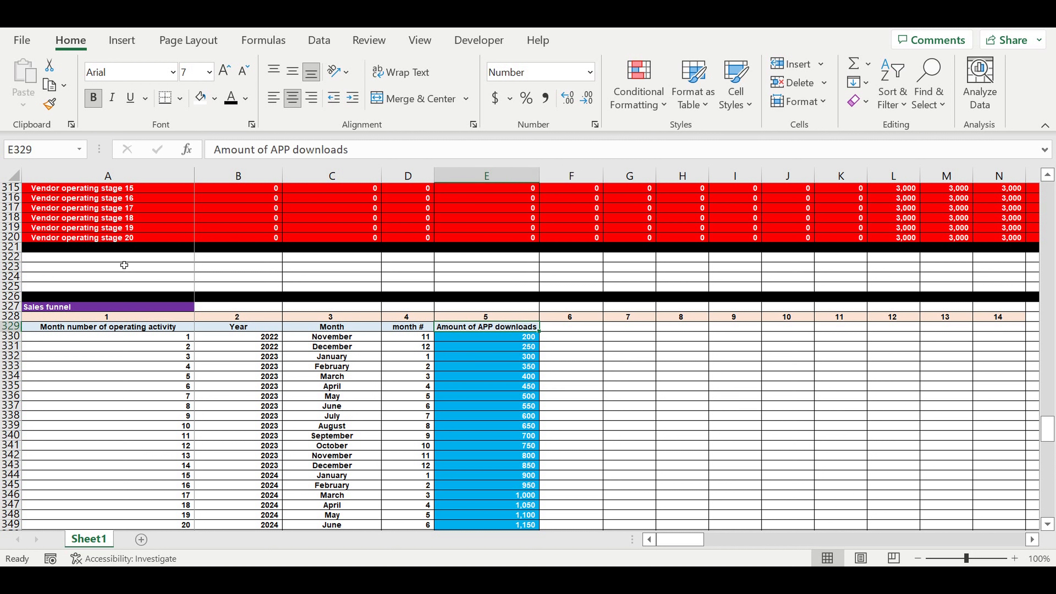
pyautogui.click(112, 259)
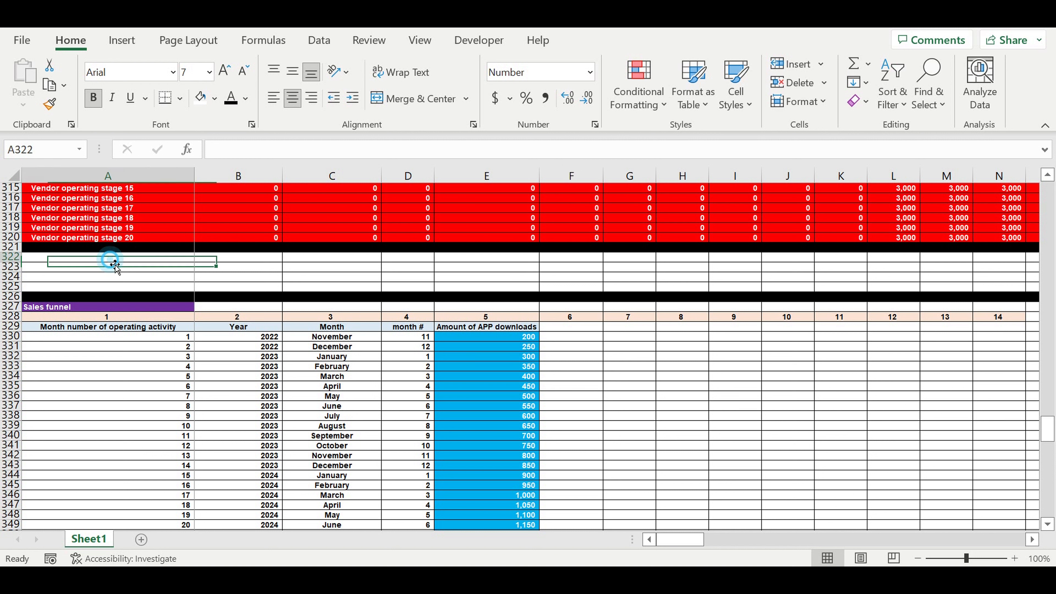
pyautogui.click(471, 331)
pyautogui.rightClick(468, 329)
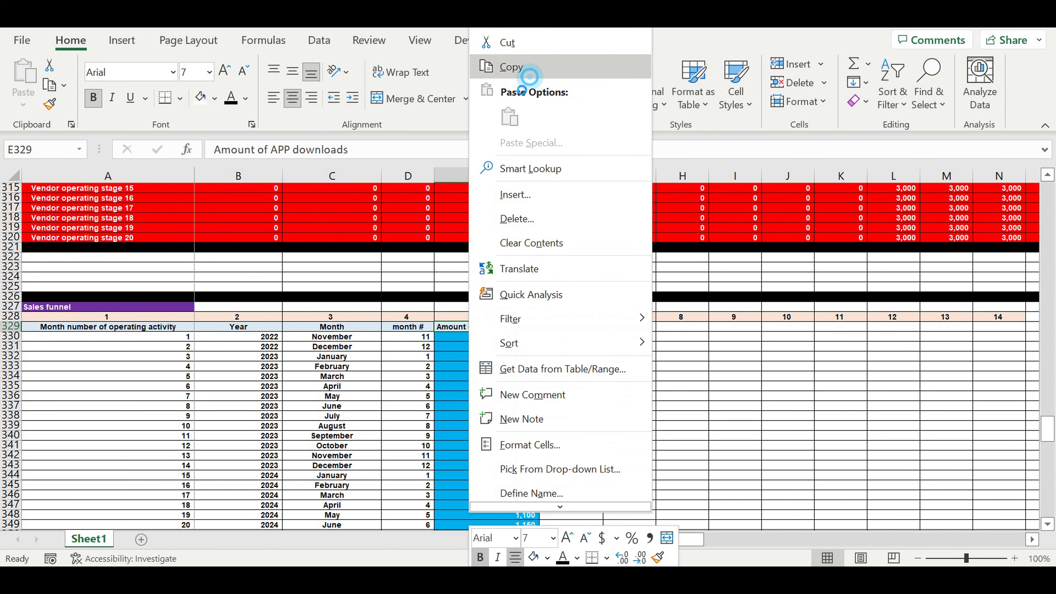
pyautogui.click(530, 77)
pyautogui.click(102, 257)
pyautogui.rightClick(103, 256)
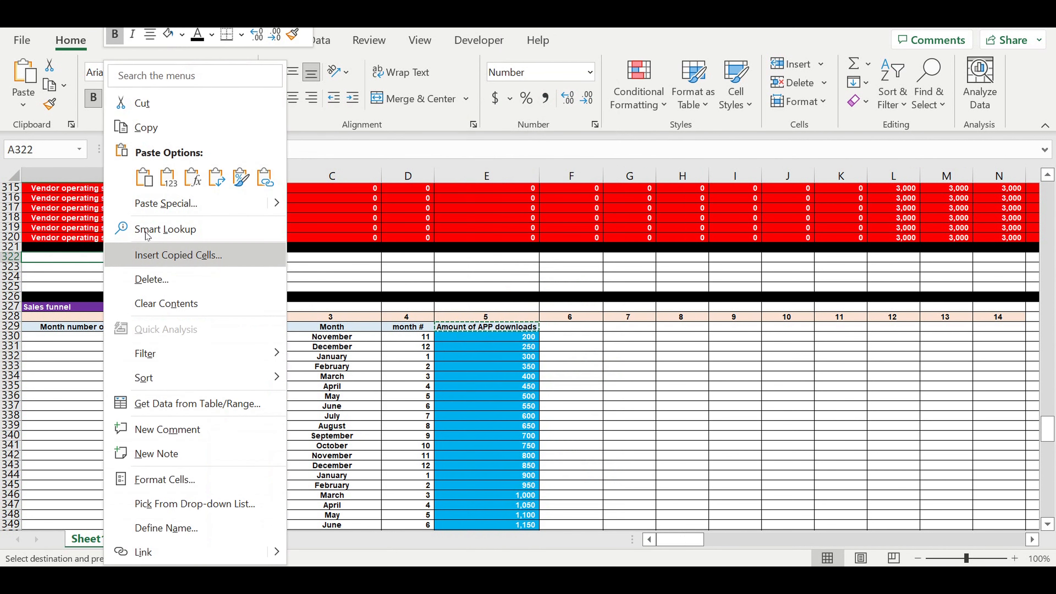
pyautogui.click(168, 177)
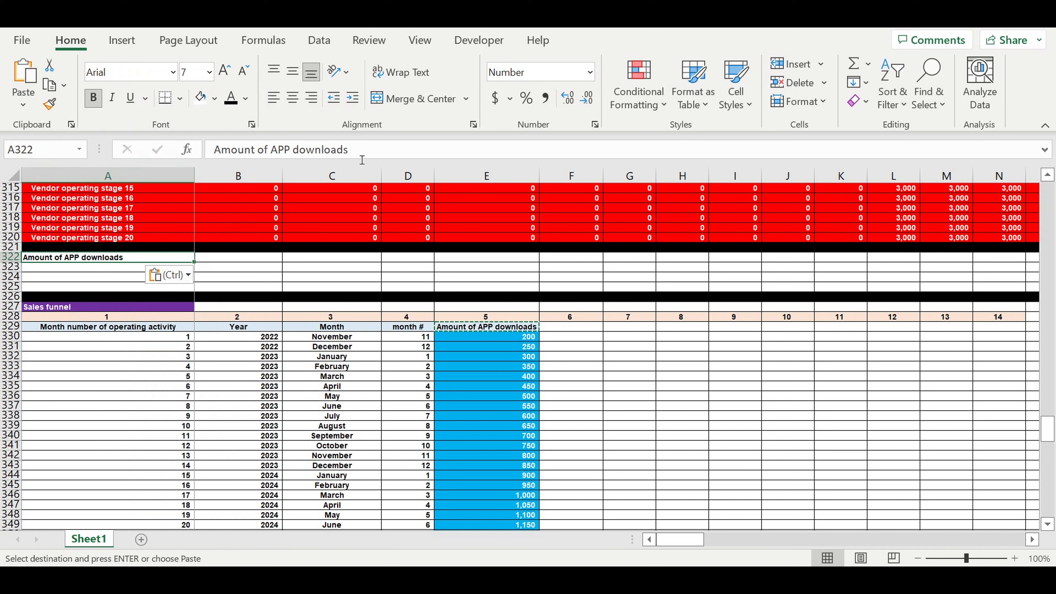
# - Extend the label in A322 to "Amount of APP downloads COEFF"
pyautogui.press('Escape')
pyautogui.click(353, 151)
pyautogui.write('COEFF')
pyautogui.press('Return')
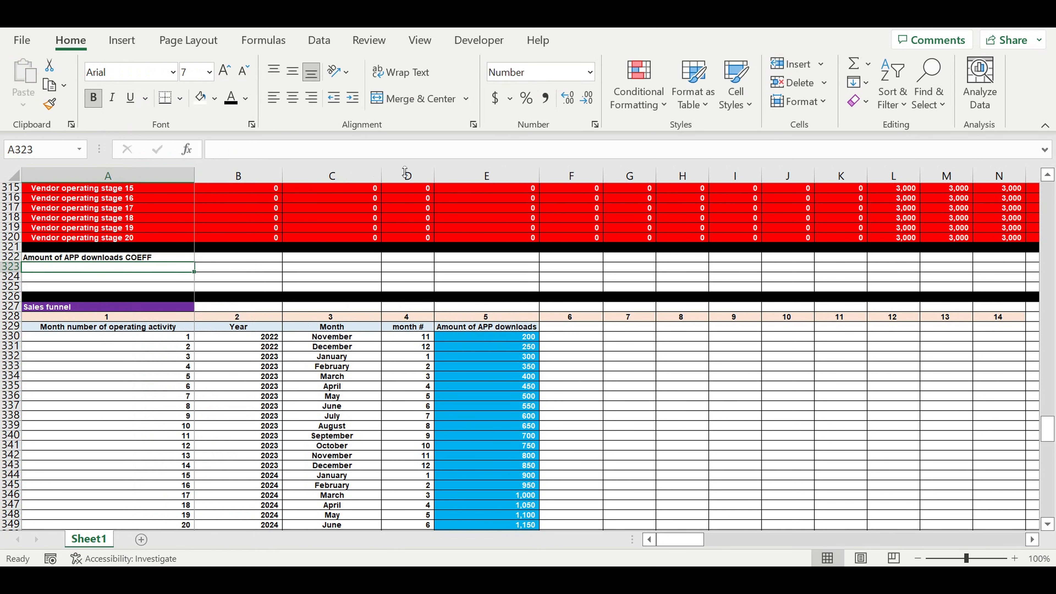
# - Enter 1 as the app downloads coefficient in B322 and format it as a percentage
pyautogui.click(242, 376)
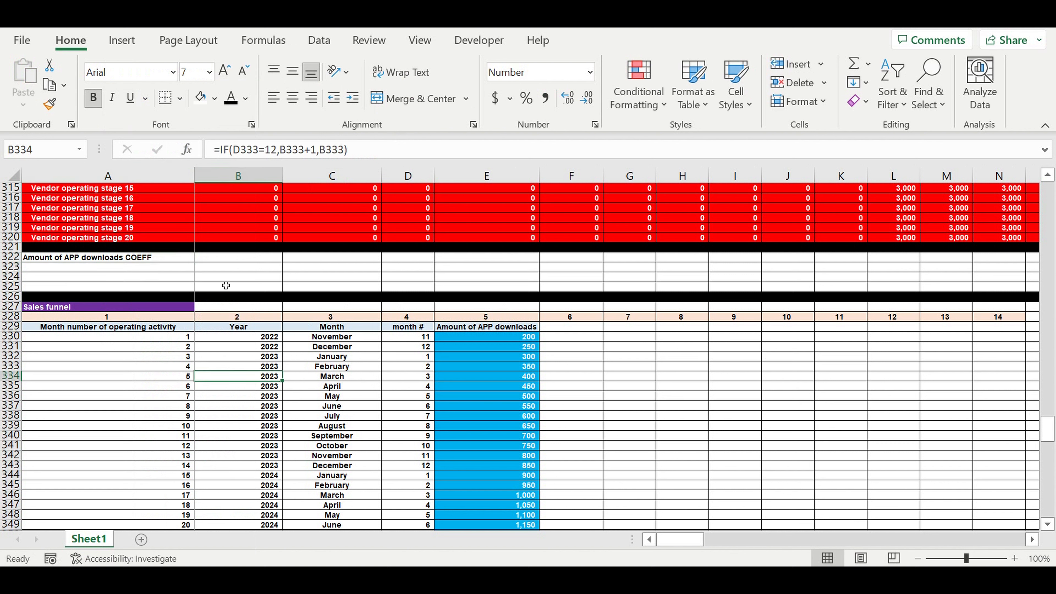
pyautogui.click(223, 258)
pyautogui.write('1')
pyautogui.click(258, 326)
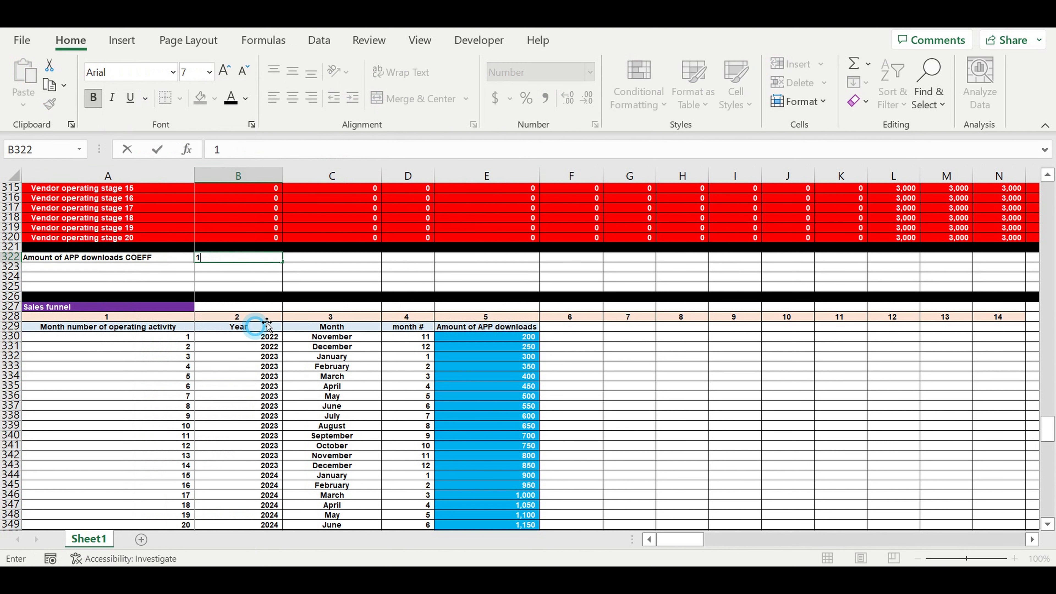
pyautogui.click(266, 262)
pyautogui.click(526, 98)
# - Format the coefficient cell B322 with a light blue fill and white font
pyautogui.click(214, 98)
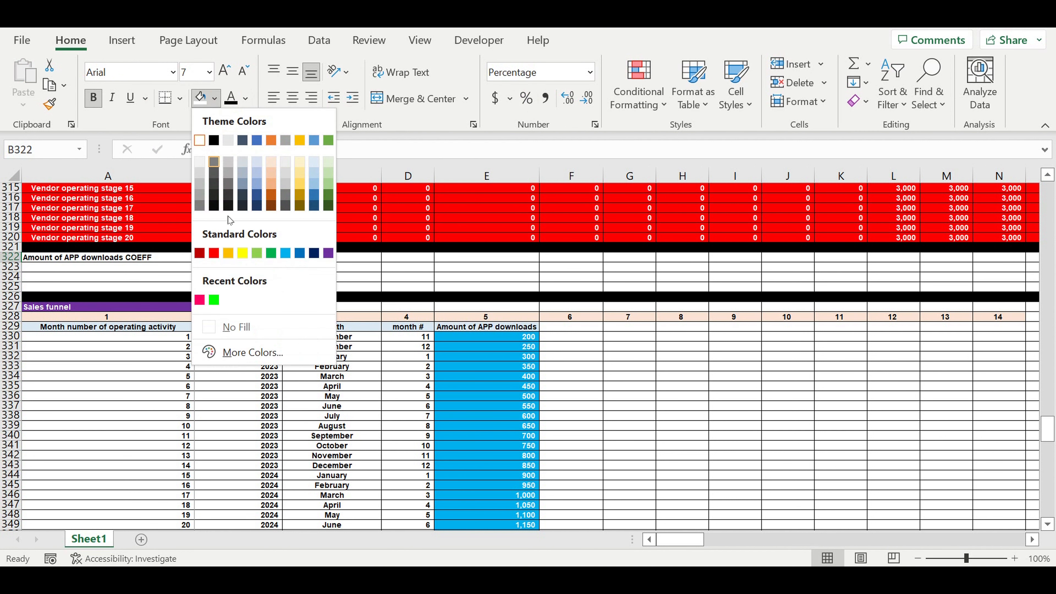
pyautogui.click(285, 253)
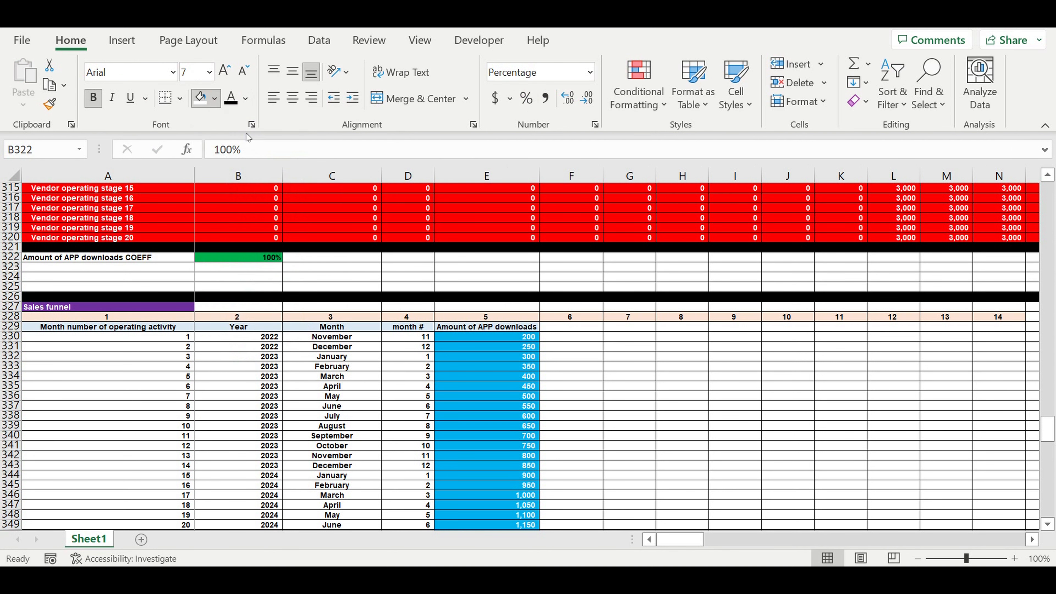
pyautogui.click(246, 98)
pyautogui.click(230, 164)
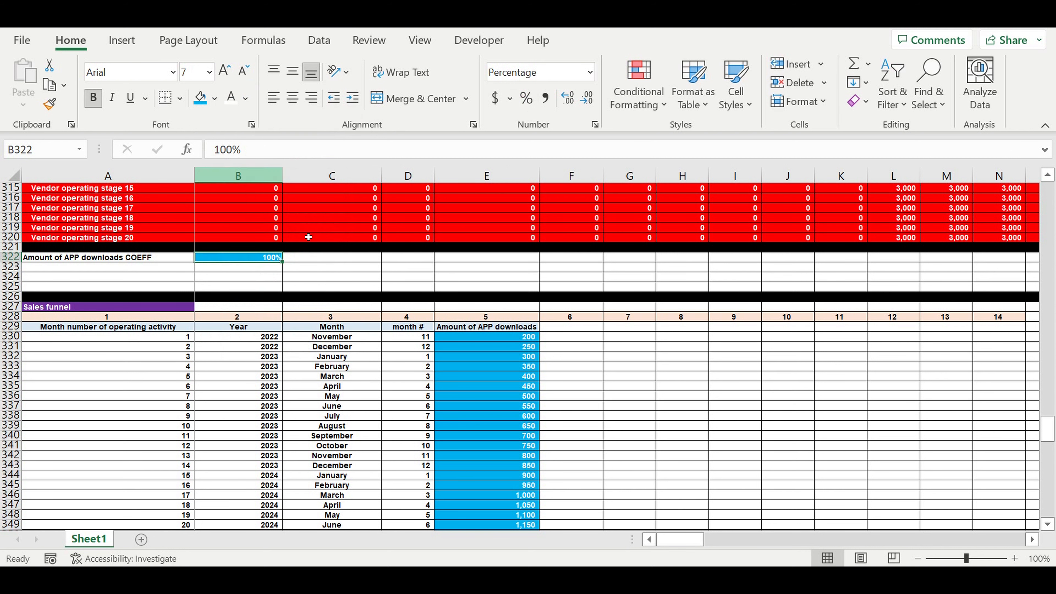
pyautogui.click(348, 253)
# - Create the header "Amount of APP downloads + COEFF" in F329 from the one in E329 and fit column F to its width
pyautogui.click(177, 257)
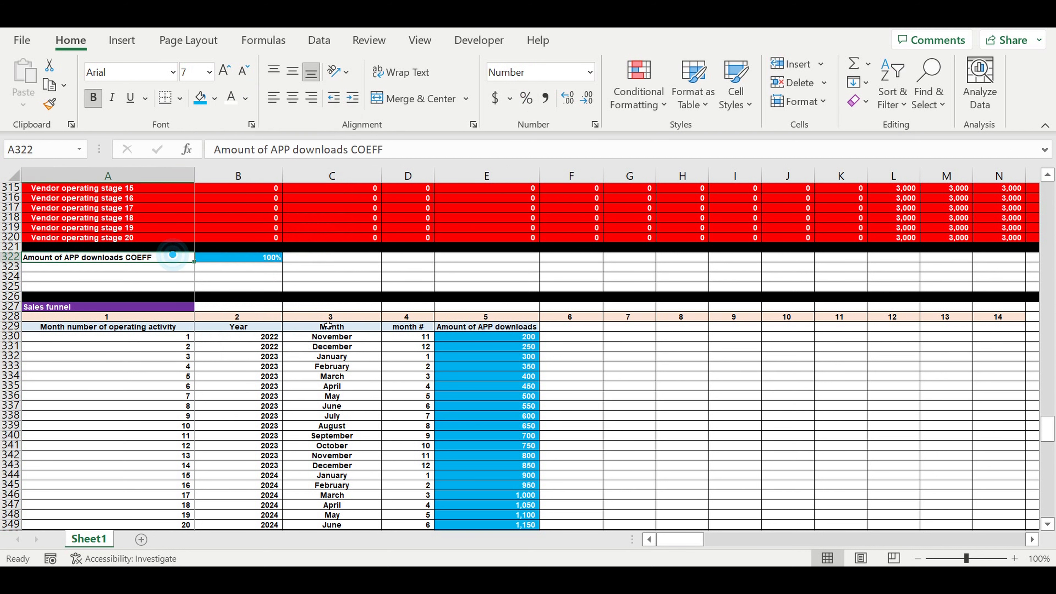
pyautogui.click(505, 326)
pyautogui.moveTo(544, 336); pyautogui.dragTo(586, 333)
pyautogui.click(571, 326)
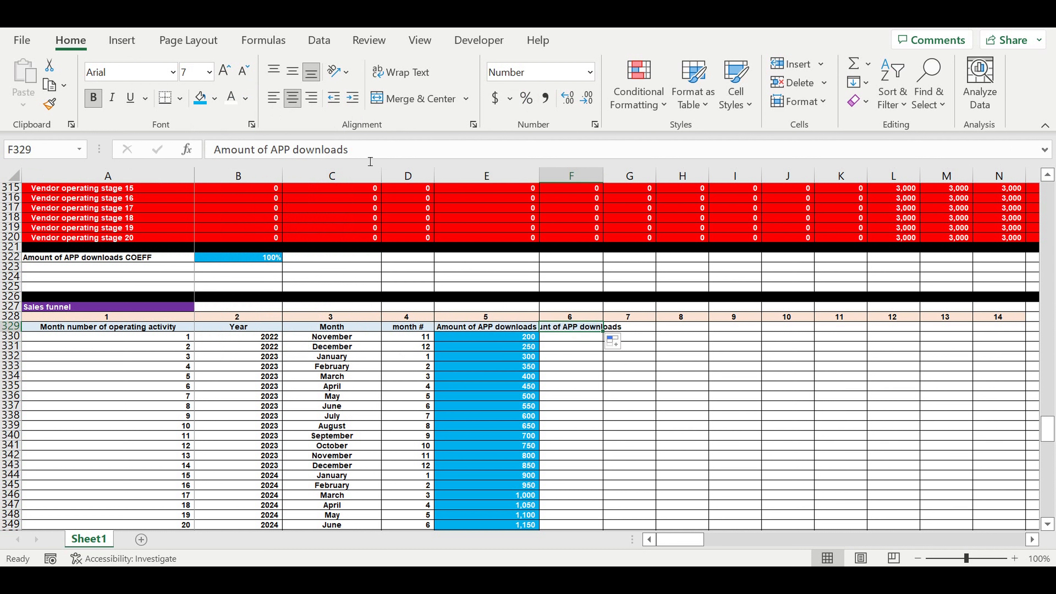
pyautogui.click(370, 149)
pyautogui.write('+ COEFF')
pyautogui.press('Return')
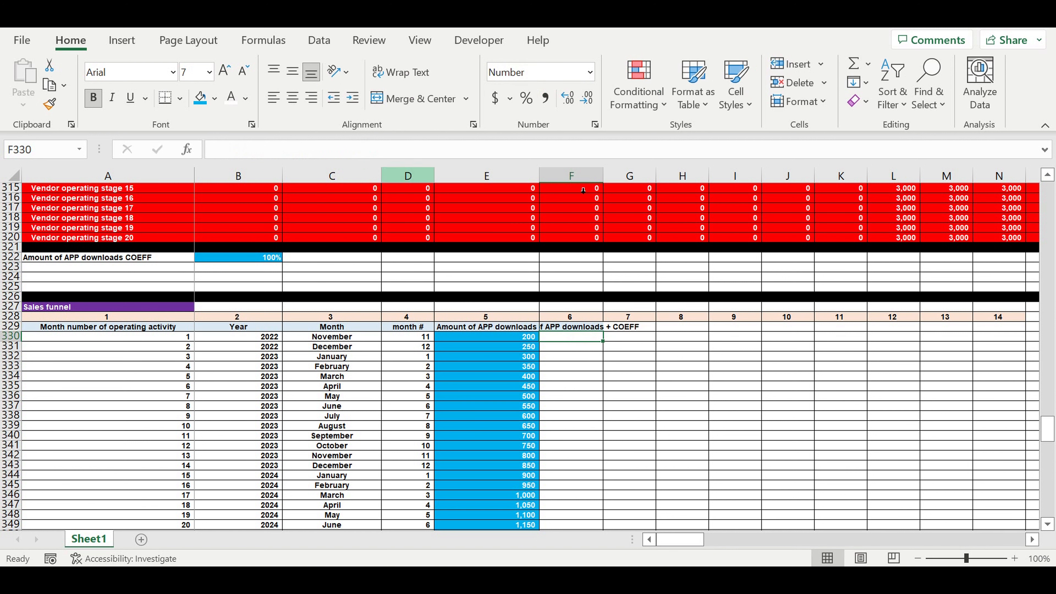
pyautogui.doubleClick(603, 177)
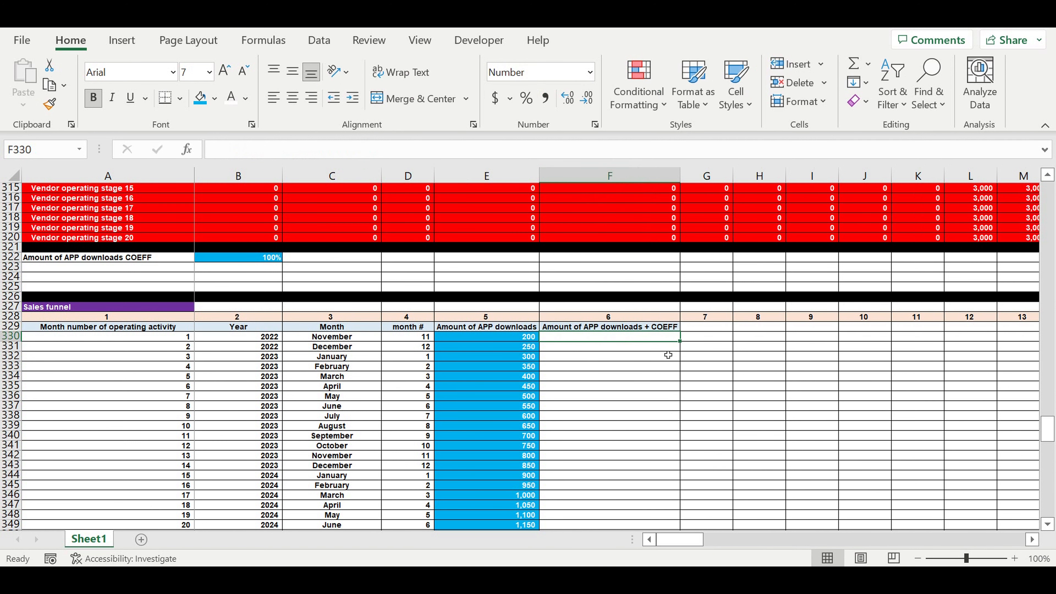
# - Enter the formula =E330*$B$322 in F330 to multiply the month's downloads by the fixed coefficient
pyautogui.write('=')
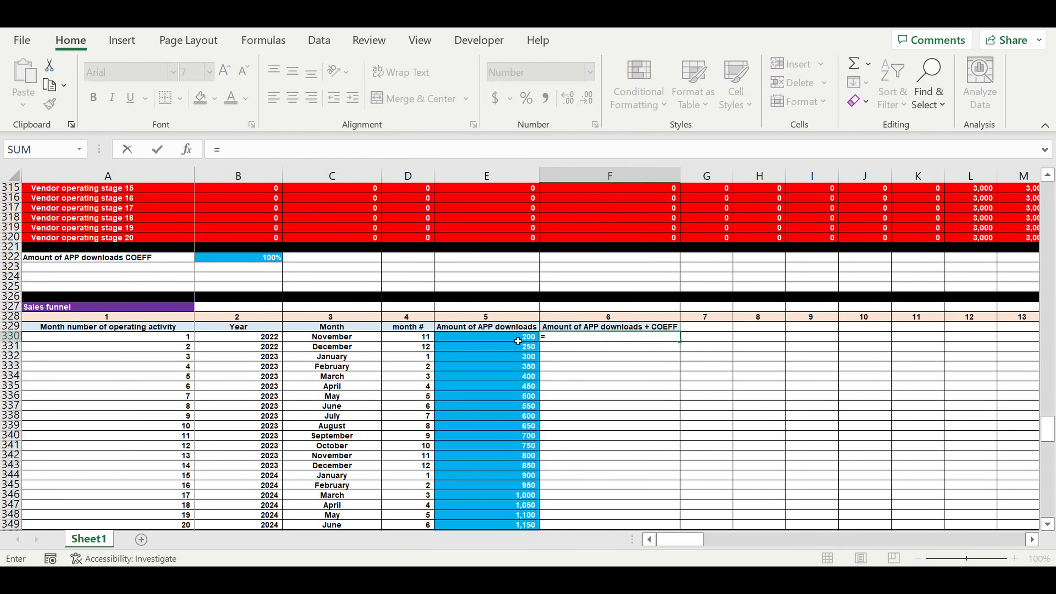
pyautogui.click(532, 336)
pyautogui.write('*')
pyautogui.click(251, 261)
pyautogui.click(251, 150)
pyautogui.write('$B$322')
pyautogui.click(268, 150)
pyautogui.write('$322')
pyautogui.press('Return')
# - Fill the F330 coefficient formula down to F449 for all 120 months
pyautogui.click(665, 338)
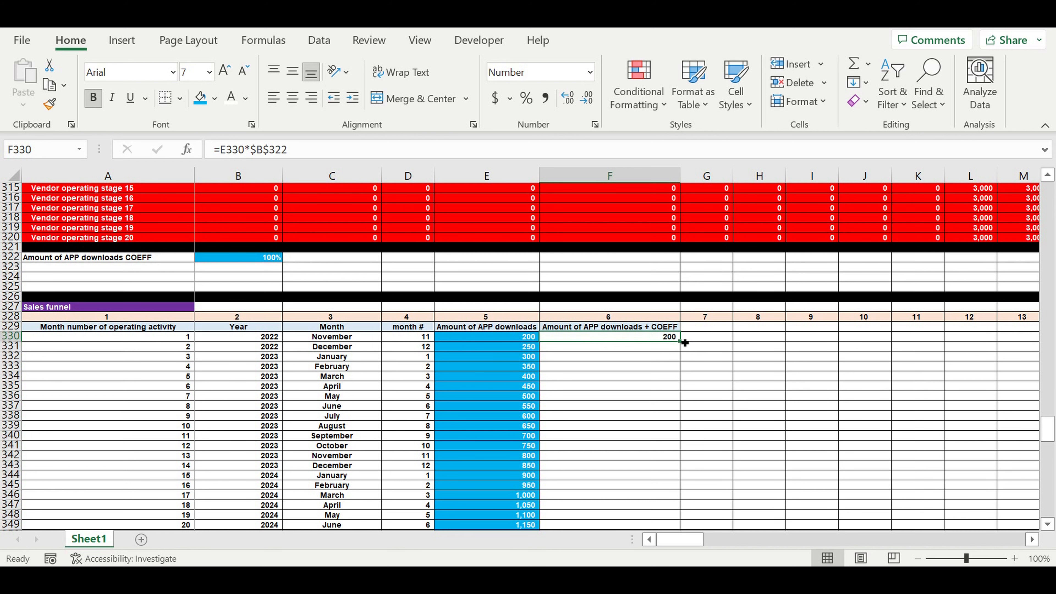
pyautogui.moveTo(687, 345); pyautogui.dragTo(670, 525)
pyautogui.moveTo(670, 562); pyautogui.dragTo(638, 509)
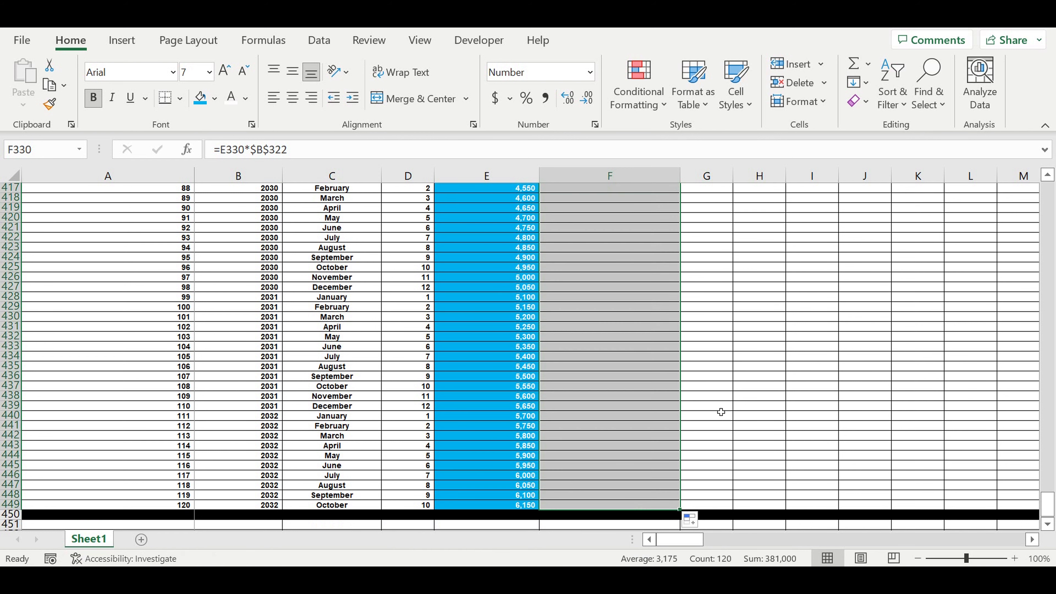
pyautogui.scroll(5, 721, 402)
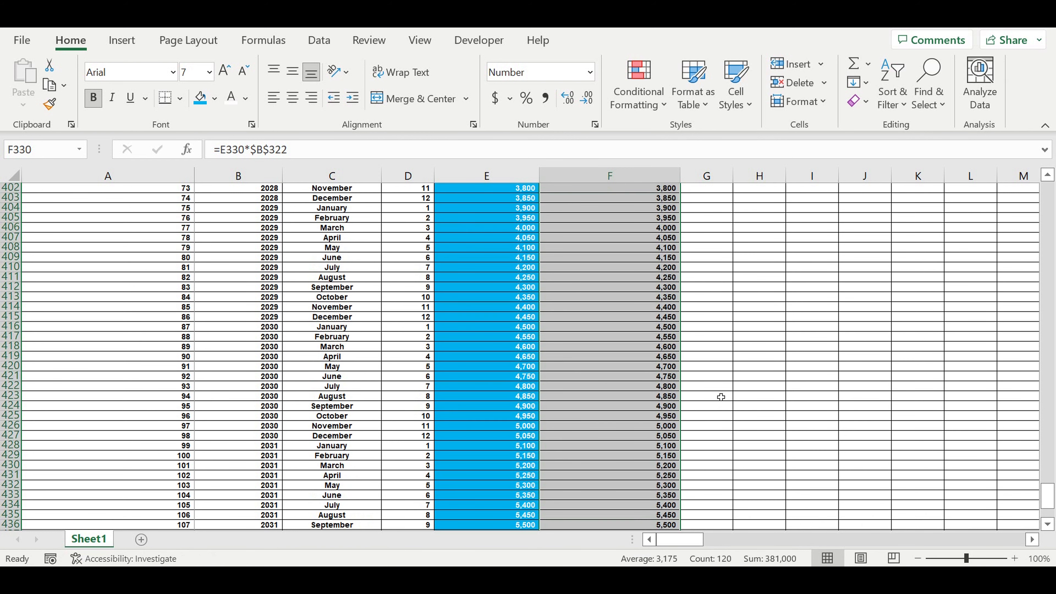
pyautogui.scroll(13, 720, 393)
pyautogui.scroll(15, 719, 393)
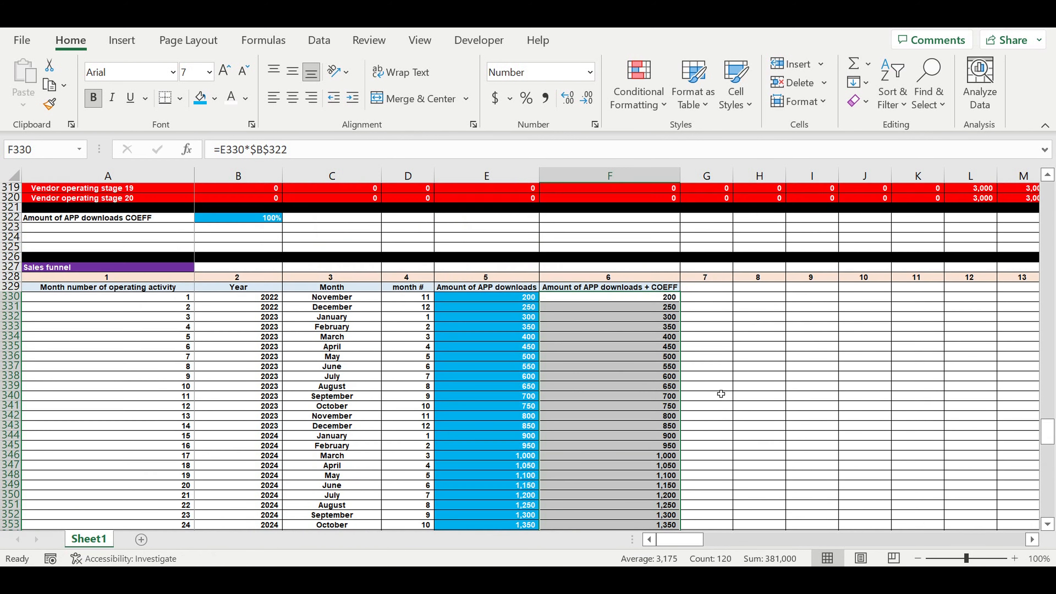
pyautogui.click(653, 386)
# - Set the app downloads coefficient in B322 to 120% and check the adjusted amount in F330
pyautogui.click(259, 229)
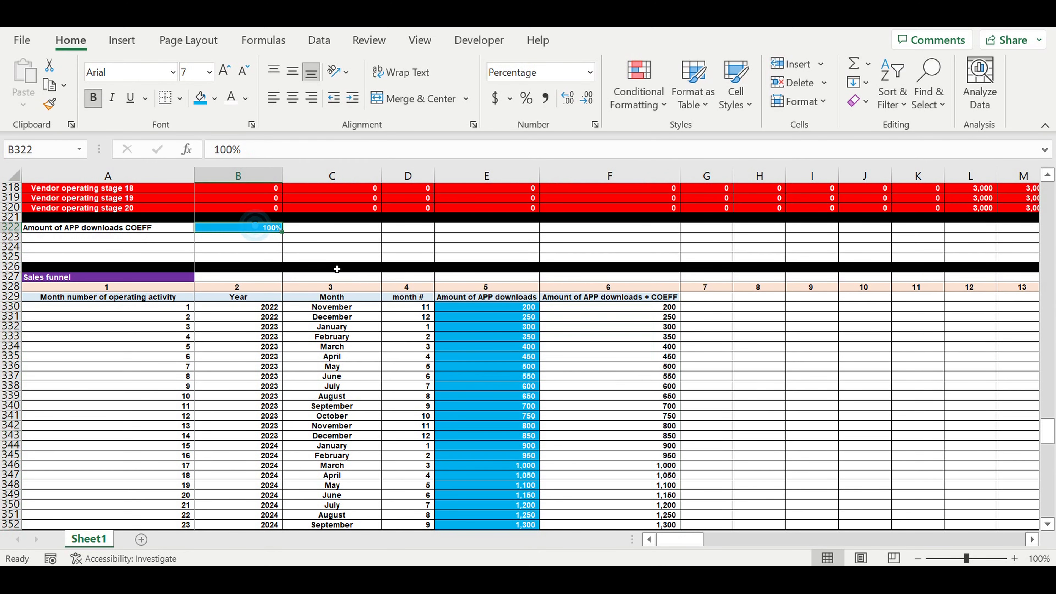
pyautogui.write('120')
pyautogui.press('Return')
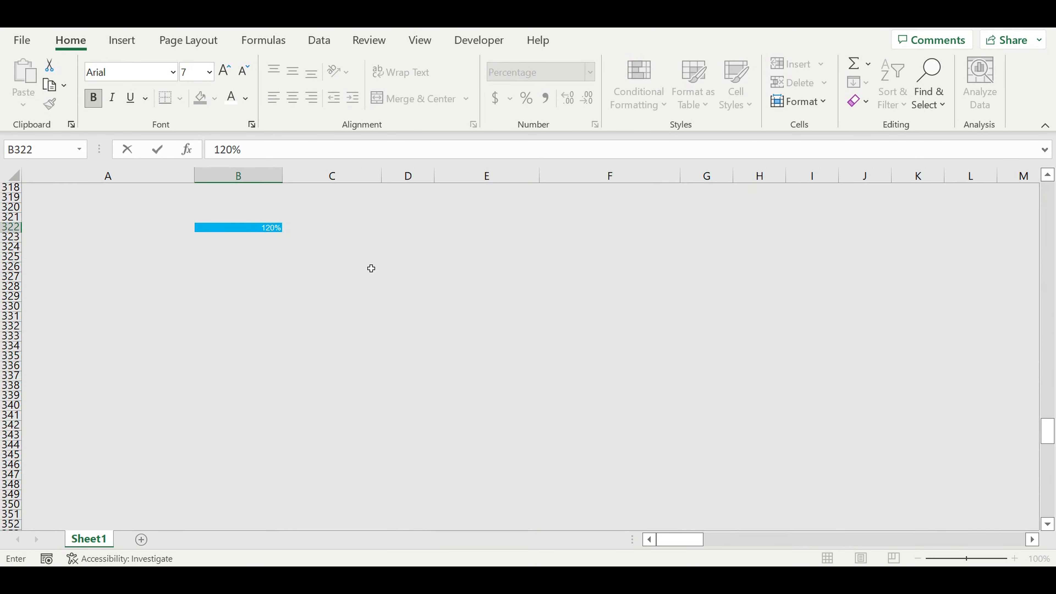
pyautogui.click(651, 307)
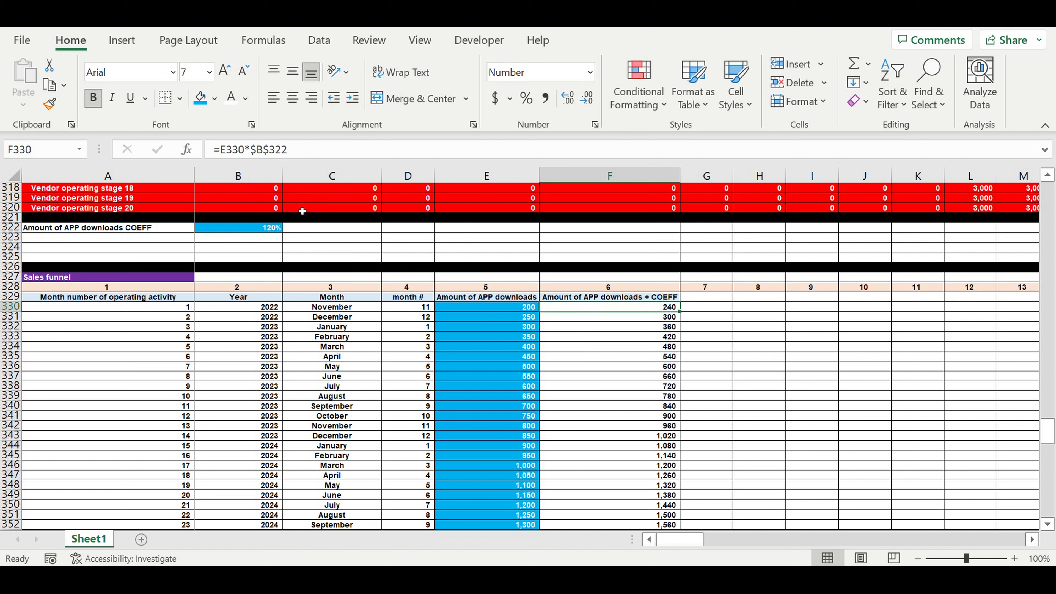
# - Compare the blue app download inputs in column E with the coefficient-adjusted amounts in column F
pyautogui.click(255, 232)
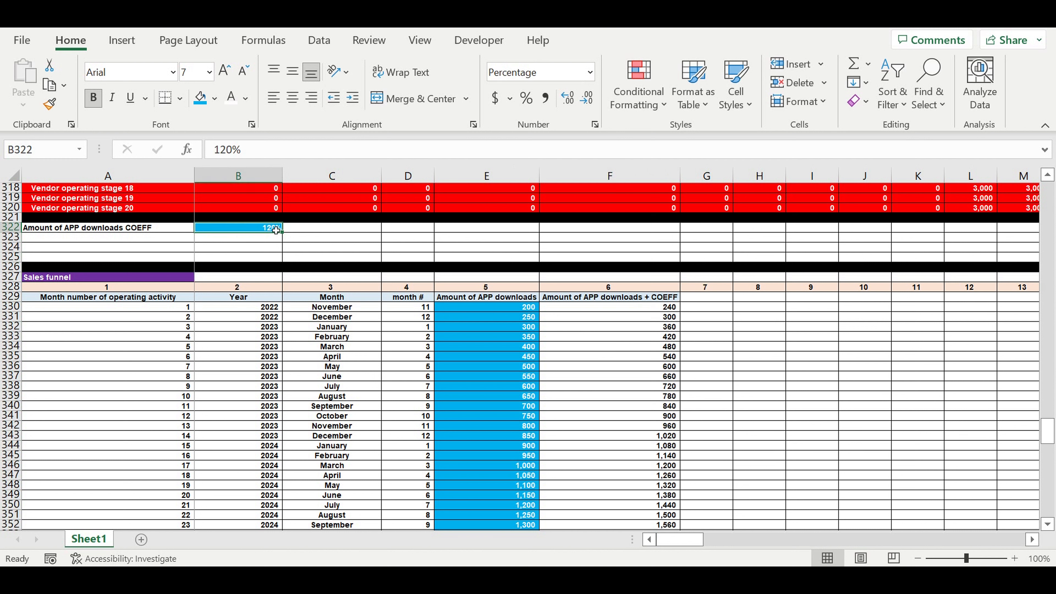
pyautogui.moveTo(495, 311); pyautogui.dragTo(500, 482)
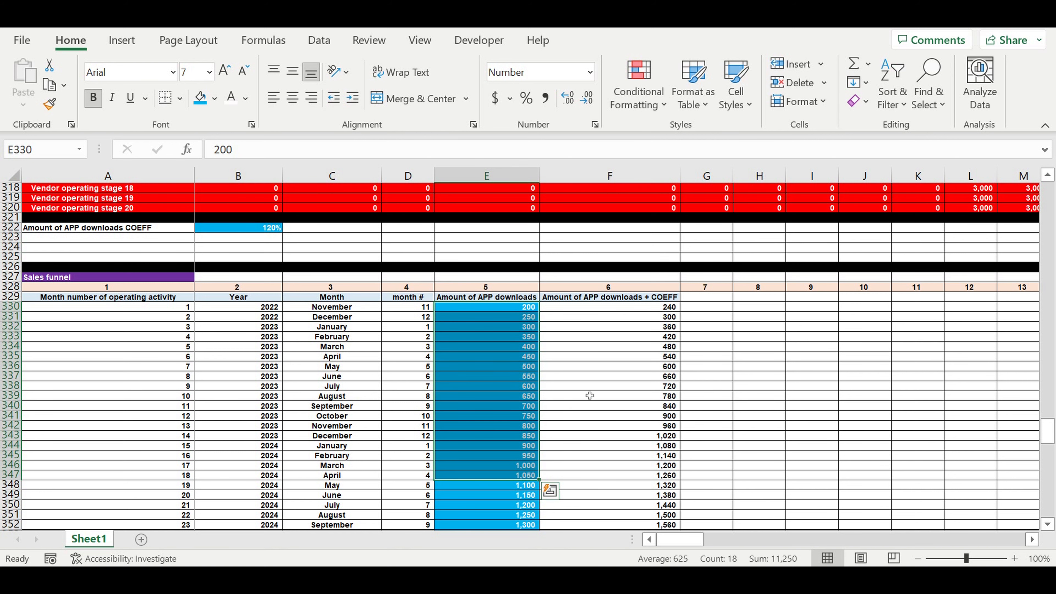
pyautogui.click(588, 387)
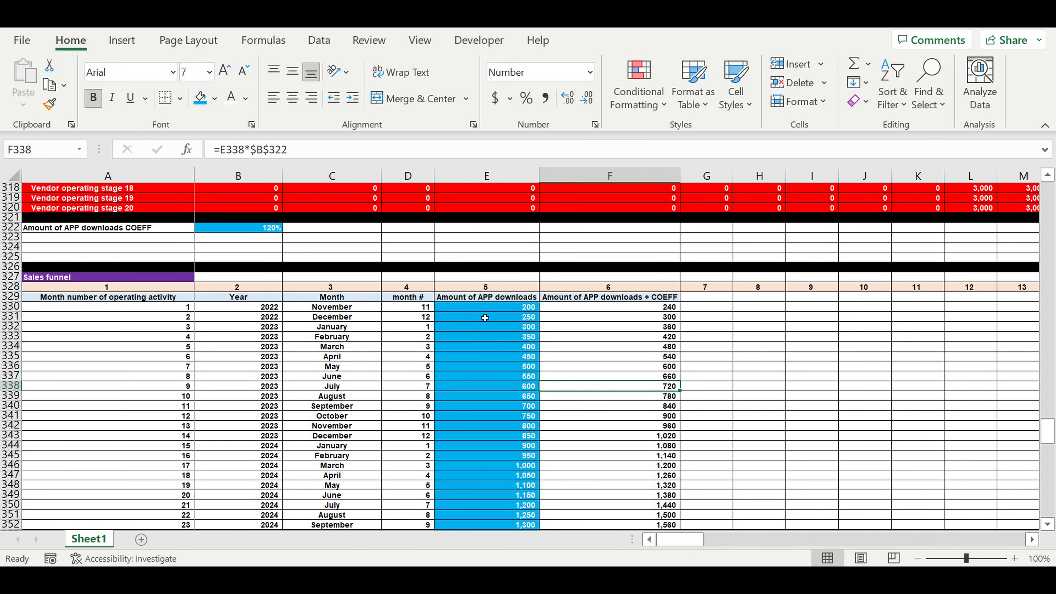
pyautogui.scroll(3, 485, 320)
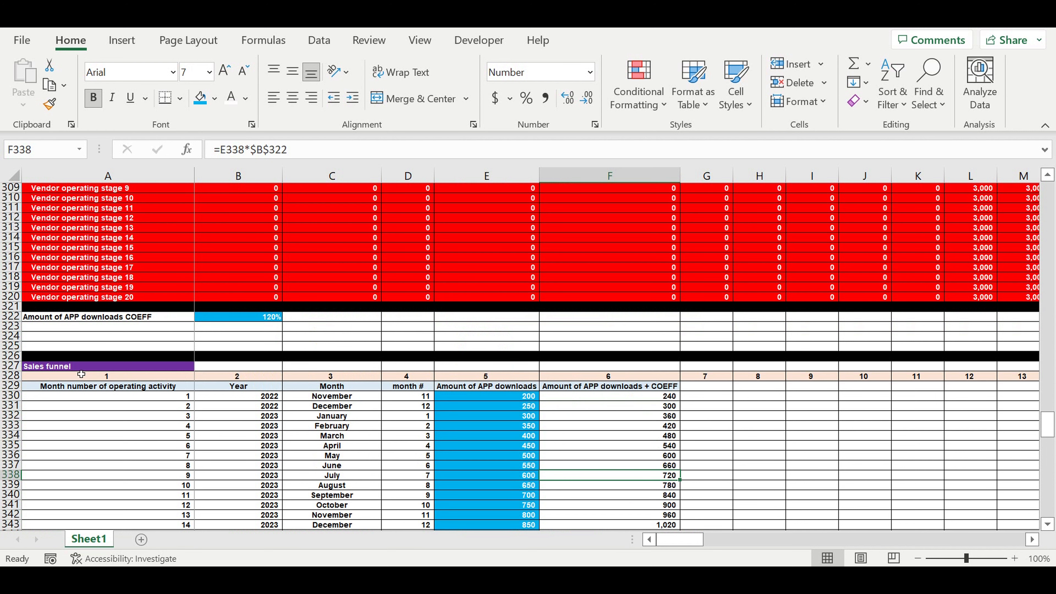
pyautogui.moveTo(592, 397); pyautogui.dragTo(594, 465)
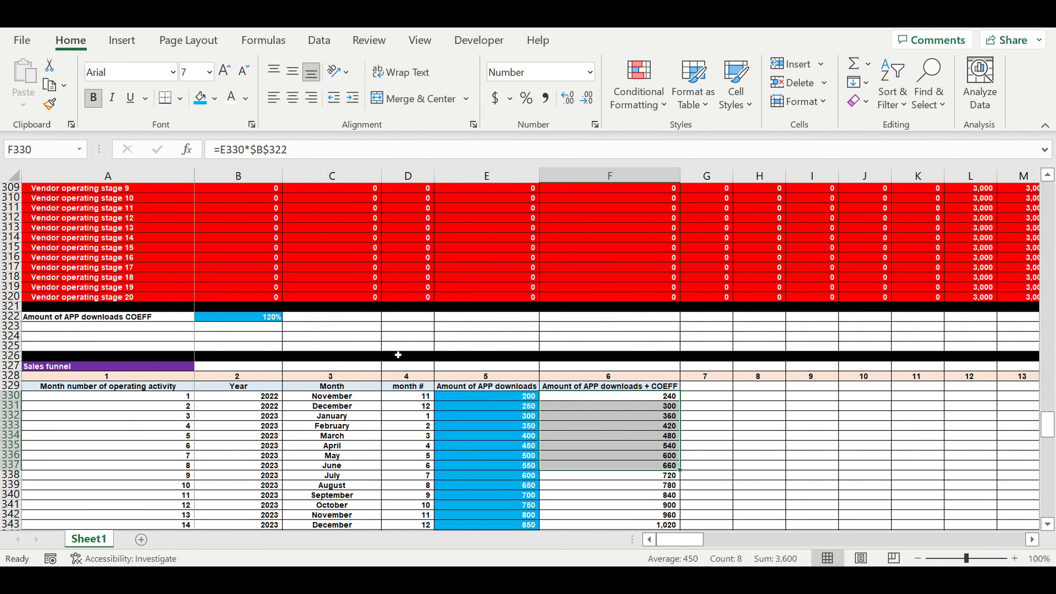
# - Copy the year and month header rows 299:300 and paste them at row 451, below the 120-month sales funnel table
pyautogui.scroll(5, 391, 345)
pyautogui.moveTo(11, 237); pyautogui.dragTo(12, 247)
pyautogui.hotkey('ctrl', 'c')
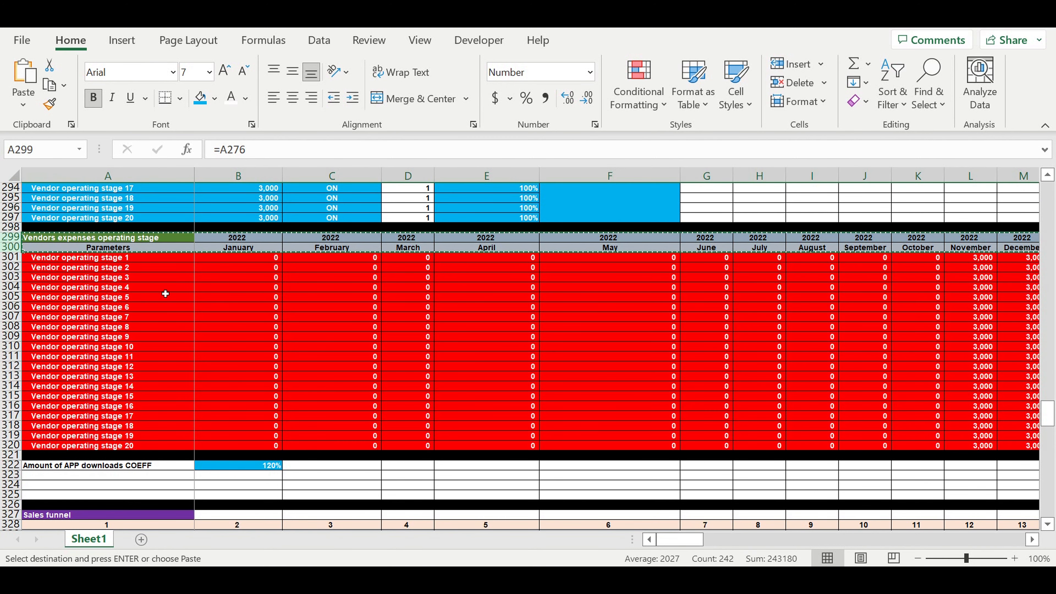
pyautogui.scroll(-20, 236, 321)
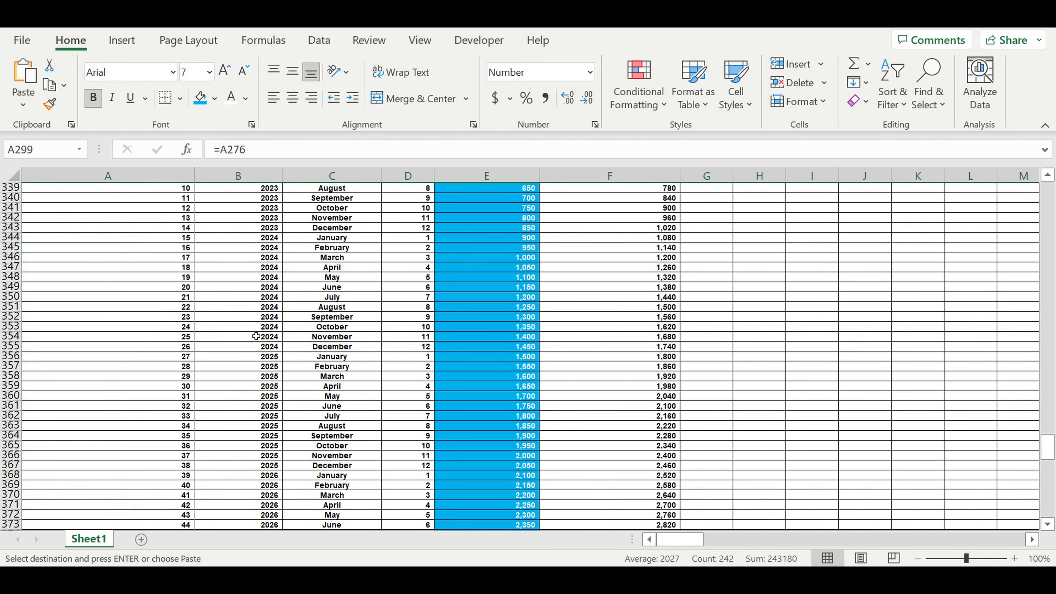
pyautogui.scroll(-20, 255, 333)
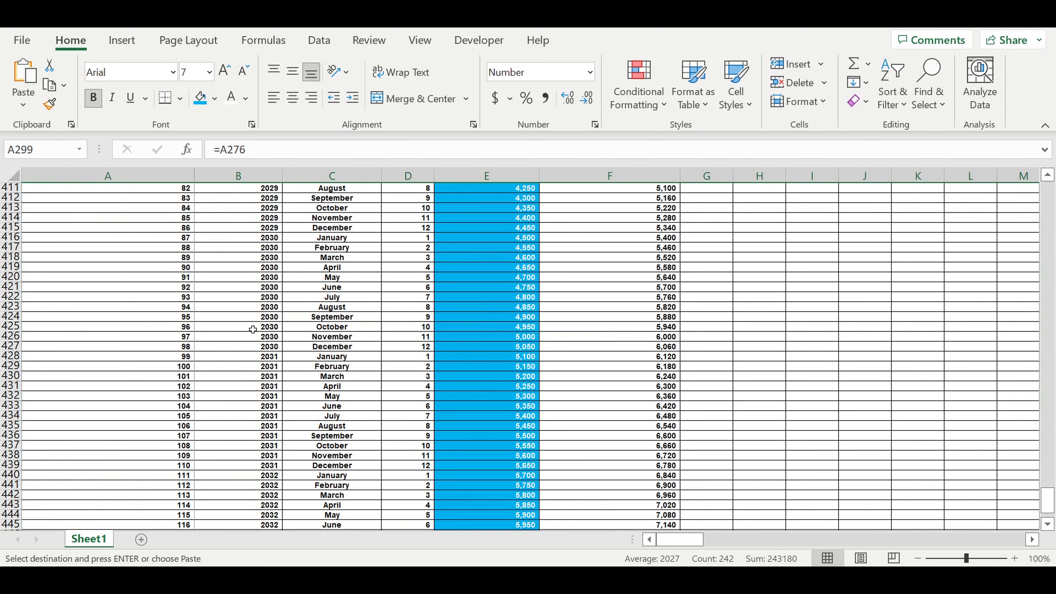
pyautogui.scroll(-2, 252, 329)
pyautogui.click(81, 410)
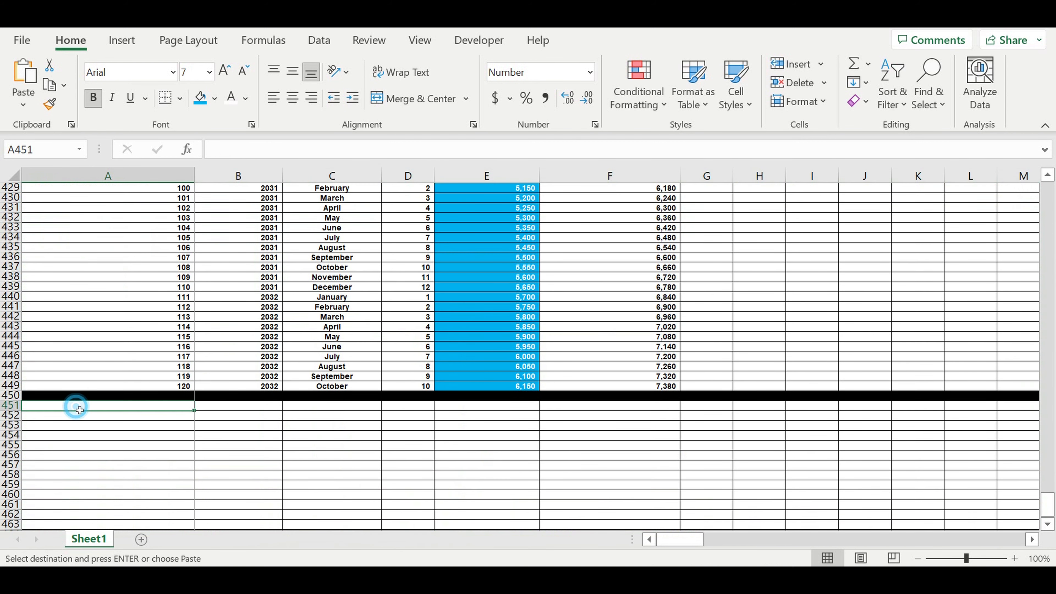
pyautogui.hotkey('ctrl', 'v')
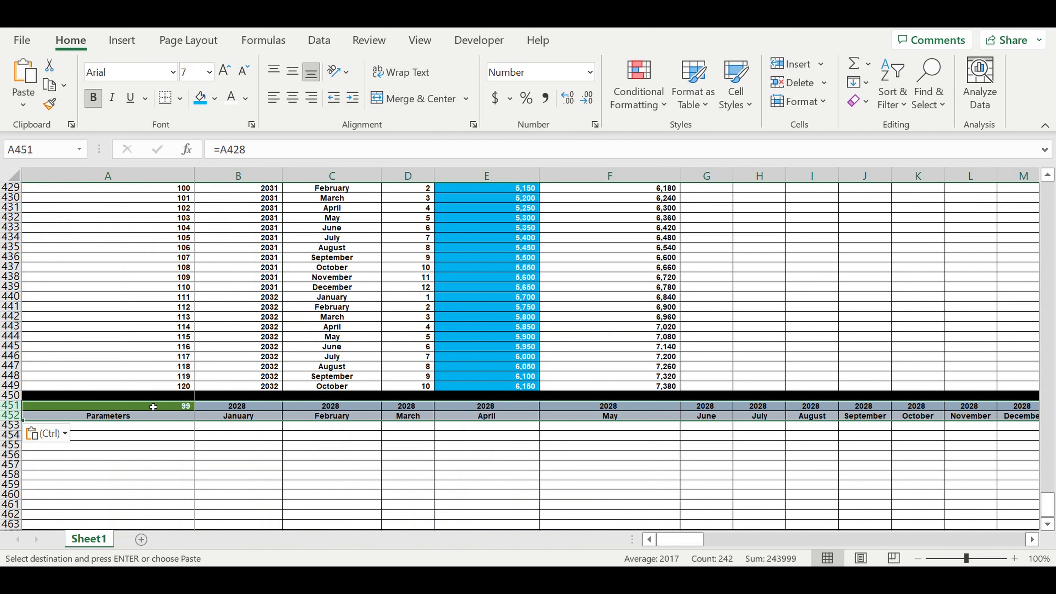
# - Replace the pasted title in A451 with "Sales Funnel"
pyautogui.click(149, 407)
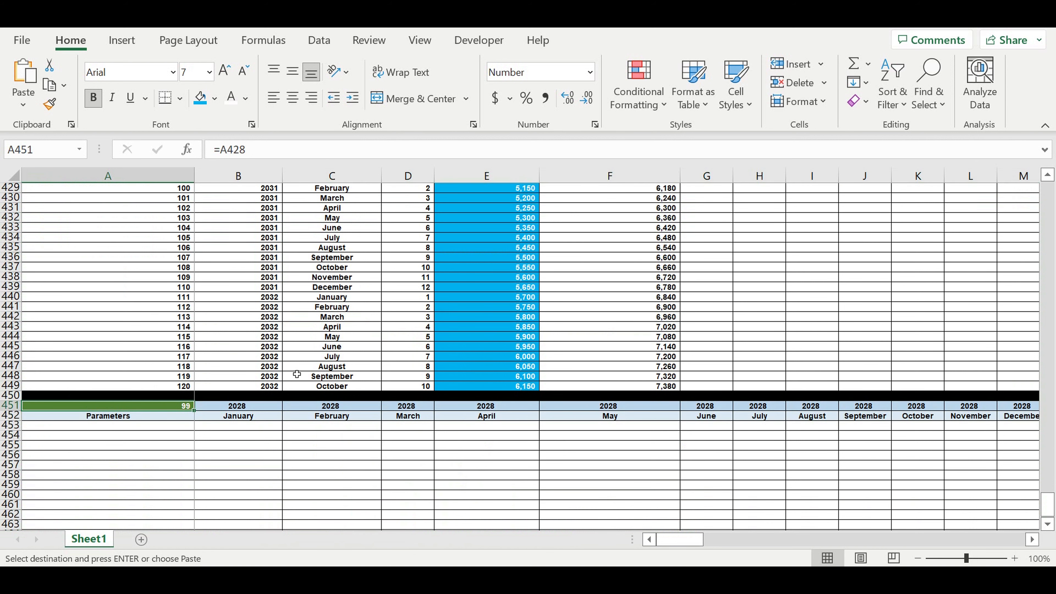
pyautogui.write('=')
pyautogui.press('BackSpace')
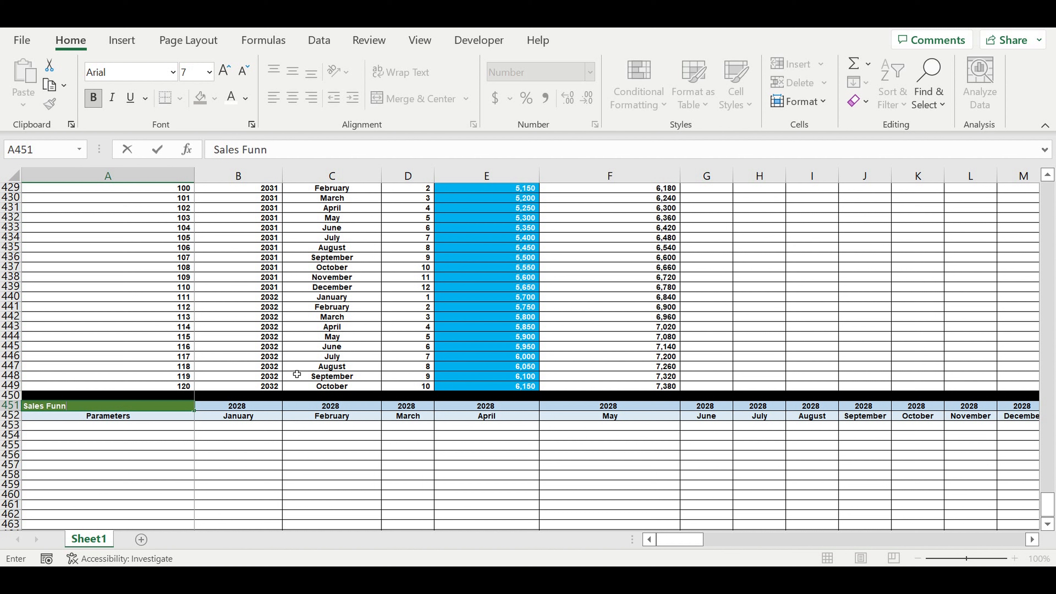
pyautogui.write('Sales Funnel')
pyautogui.press('Return')
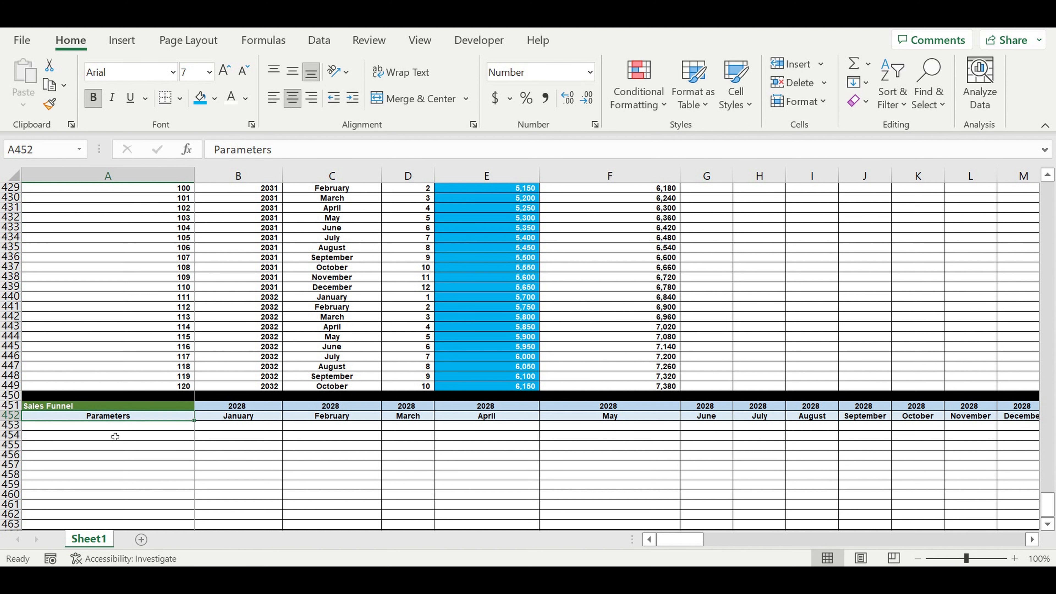
# - Give the Sales Funnel title cell A451 a yellow fill and black text
pyautogui.click(68, 407)
pyautogui.click(214, 99)
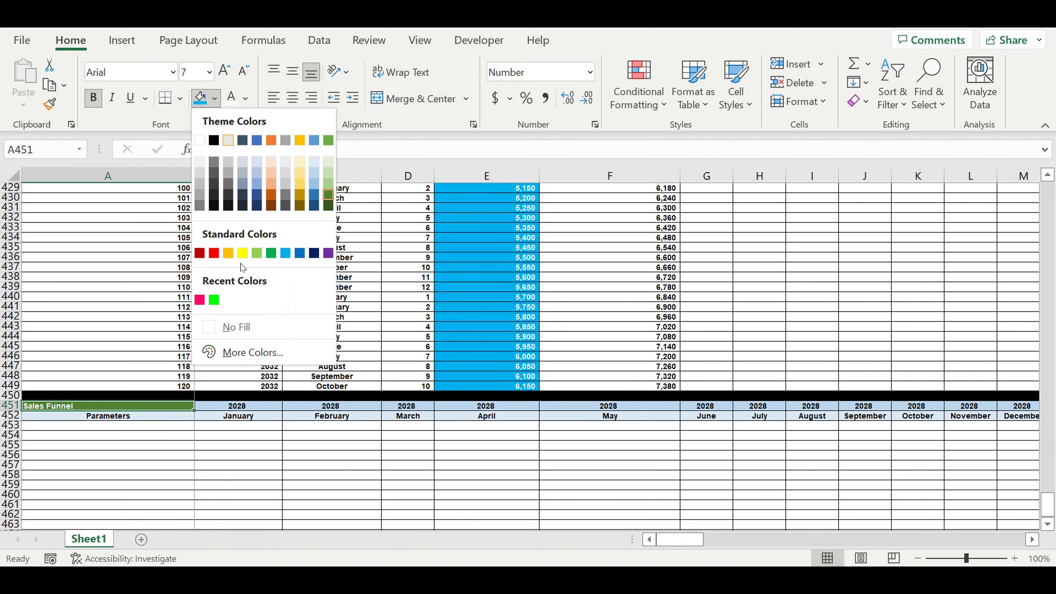
pyautogui.click(243, 253)
pyautogui.click(245, 99)
pyautogui.click(239, 120)
pyautogui.click(257, 458)
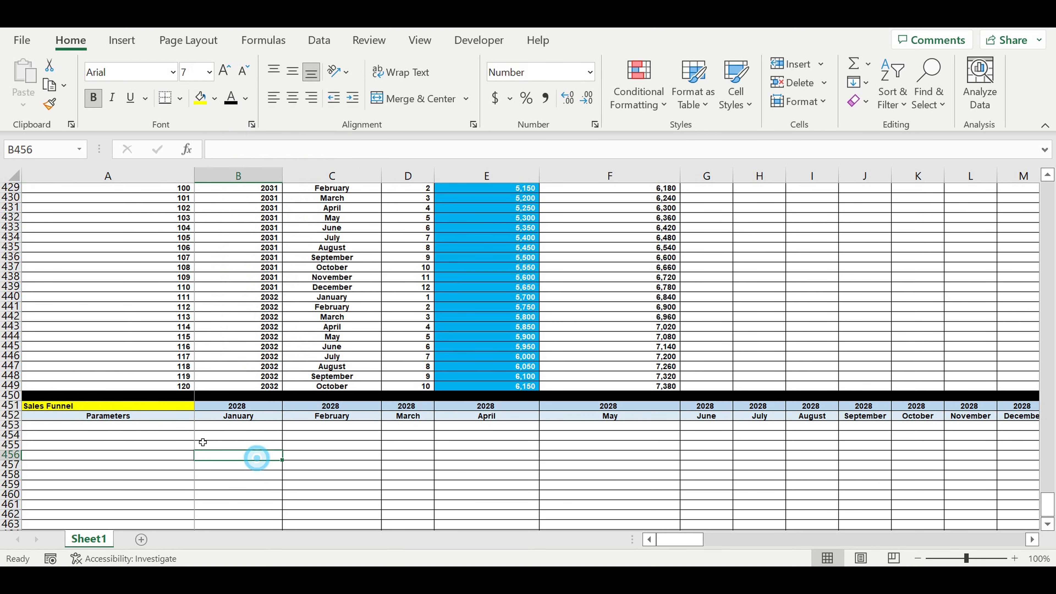
# - Link the parameter label in A453 to the coefficient-adjusted downloads heading with =F329
pyautogui.click(175, 425)
pyautogui.write('=')
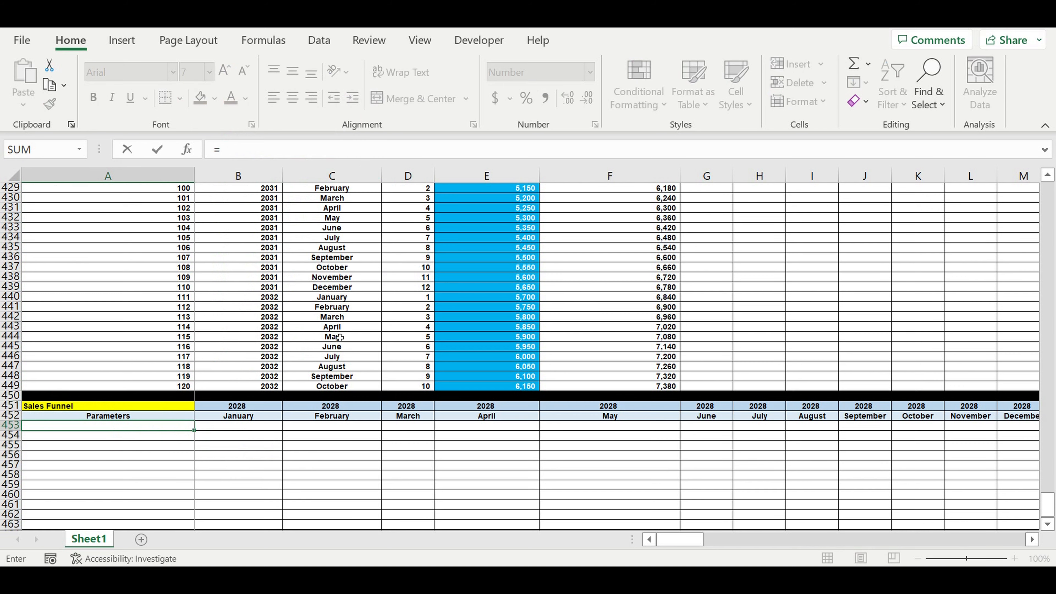
pyautogui.scroll(20, 339, 337)
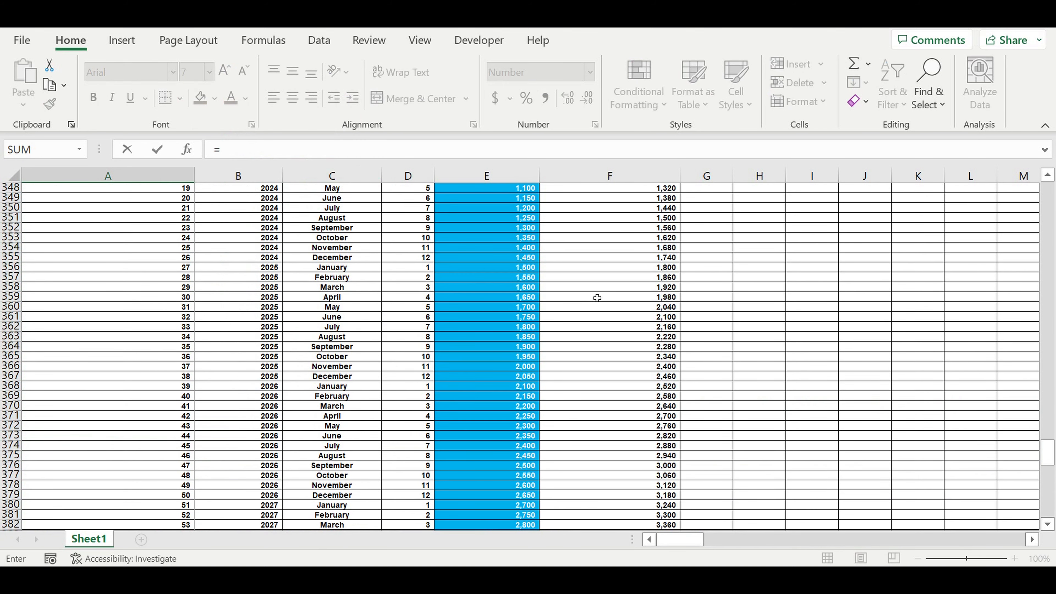
pyautogui.scroll(9, 598, 295)
pyautogui.click(620, 268)
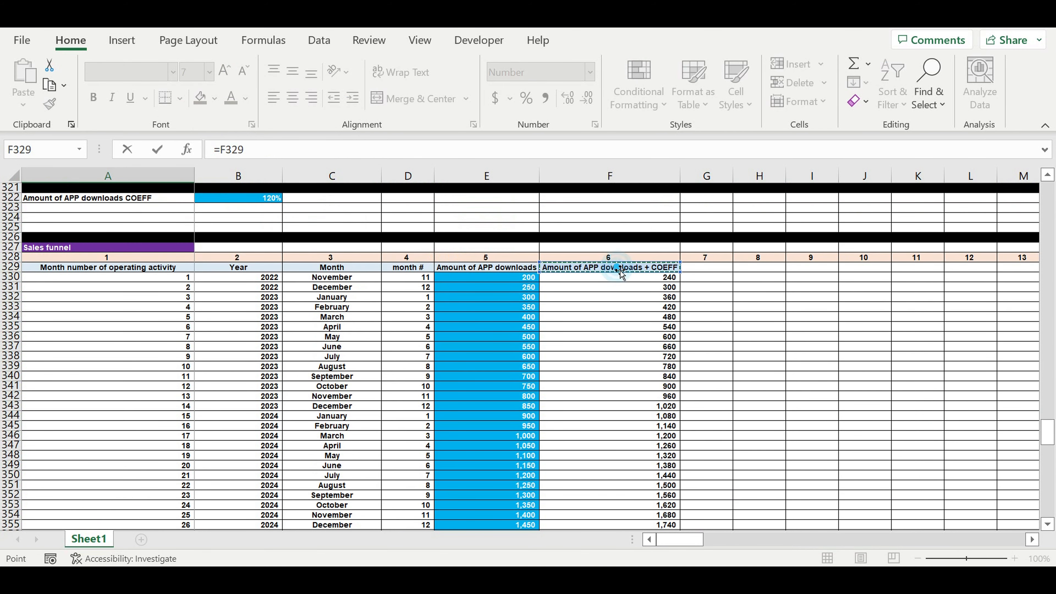
pyautogui.press('Return')
pyautogui.scroll(-5, 649, 386)
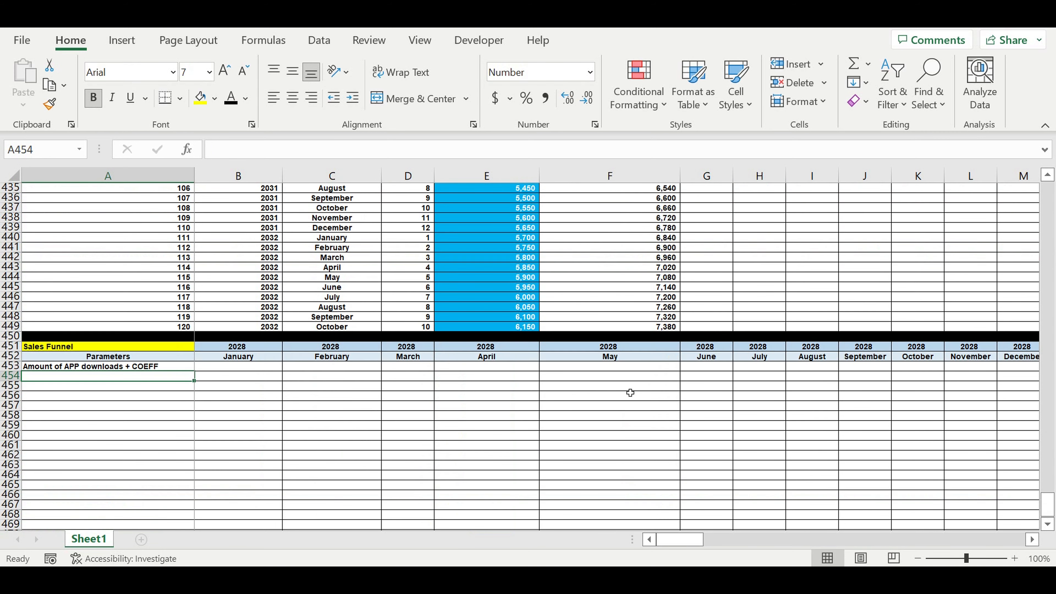
# - Examine the Operating activity start (0-1-2) counter in timeline row 22 from November 2022 onward
pyautogui.scroll(3, 648, 359)
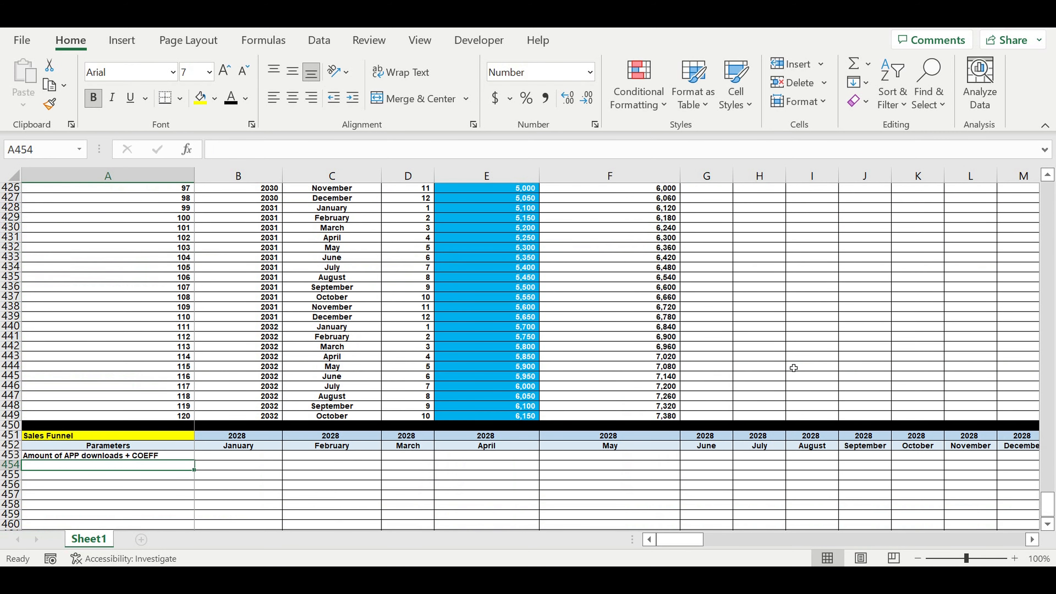
pyautogui.scroll(4, 794, 367)
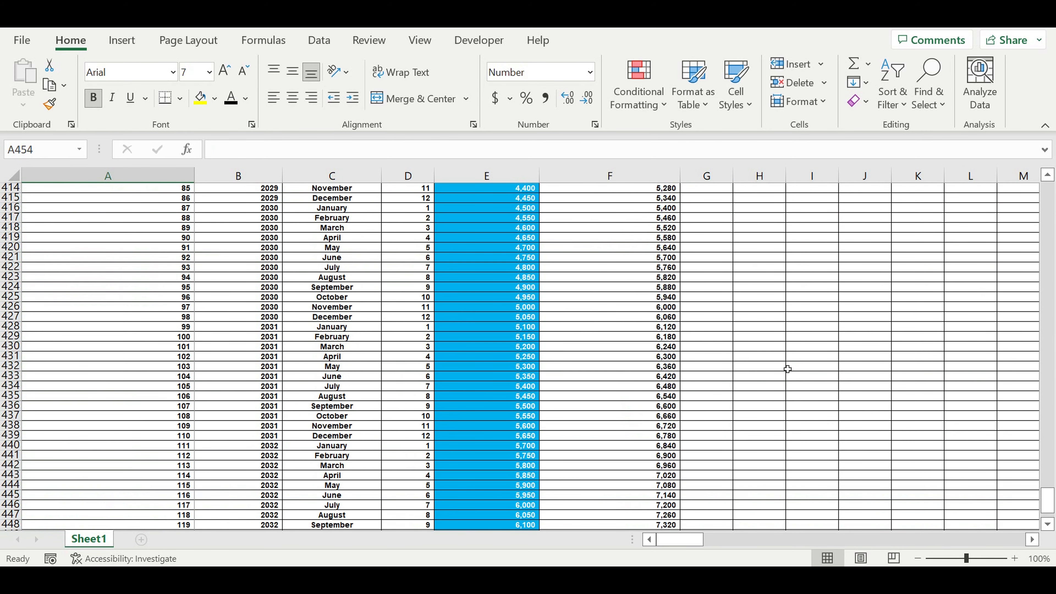
pyautogui.scroll(-5, 787, 370)
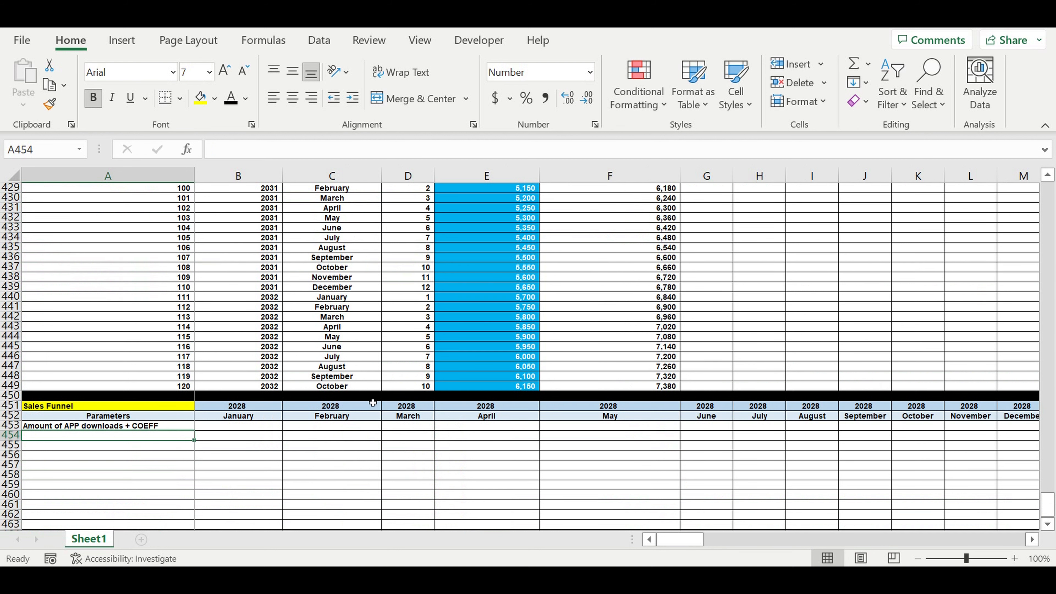
pyautogui.scroll(9, 378, 381)
pyautogui.scroll(-10, 384, 370)
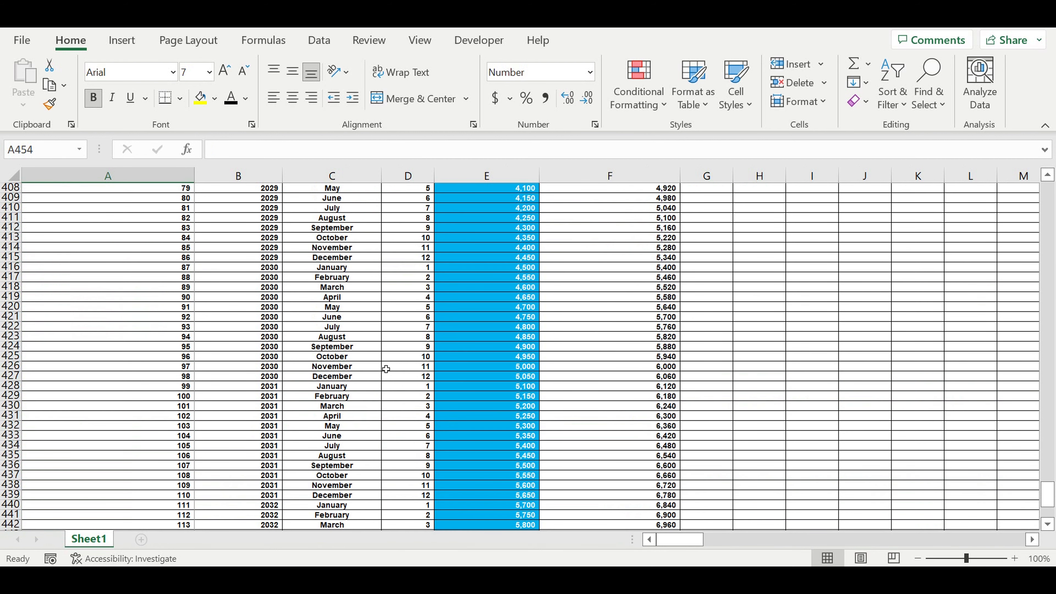
pyautogui.scroll(18, 629, 366)
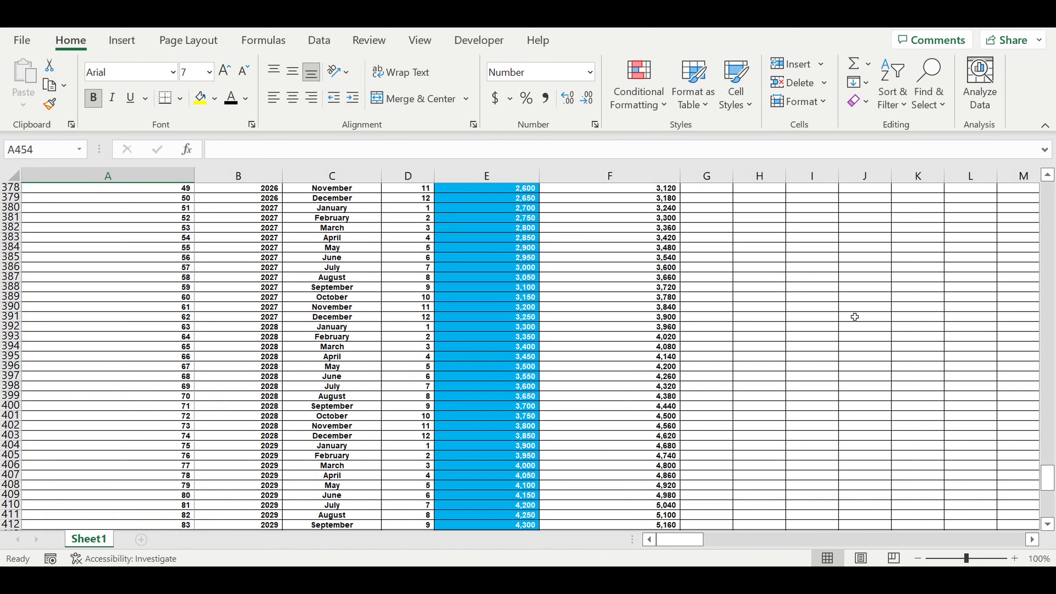
pyautogui.moveTo(1048, 479); pyautogui.dragTo(1044, 143)
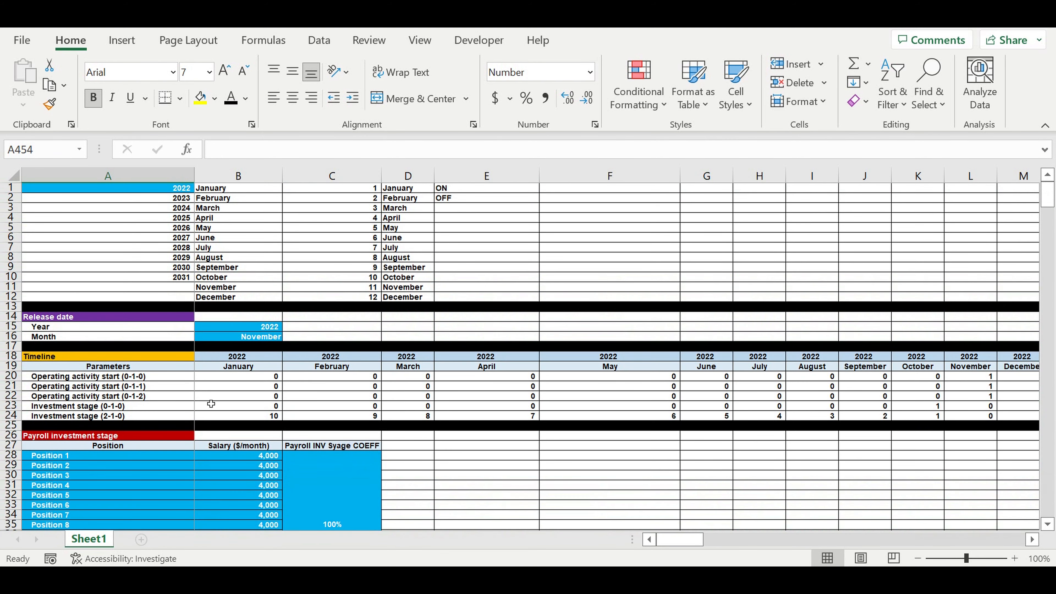
pyautogui.click(16, 398)
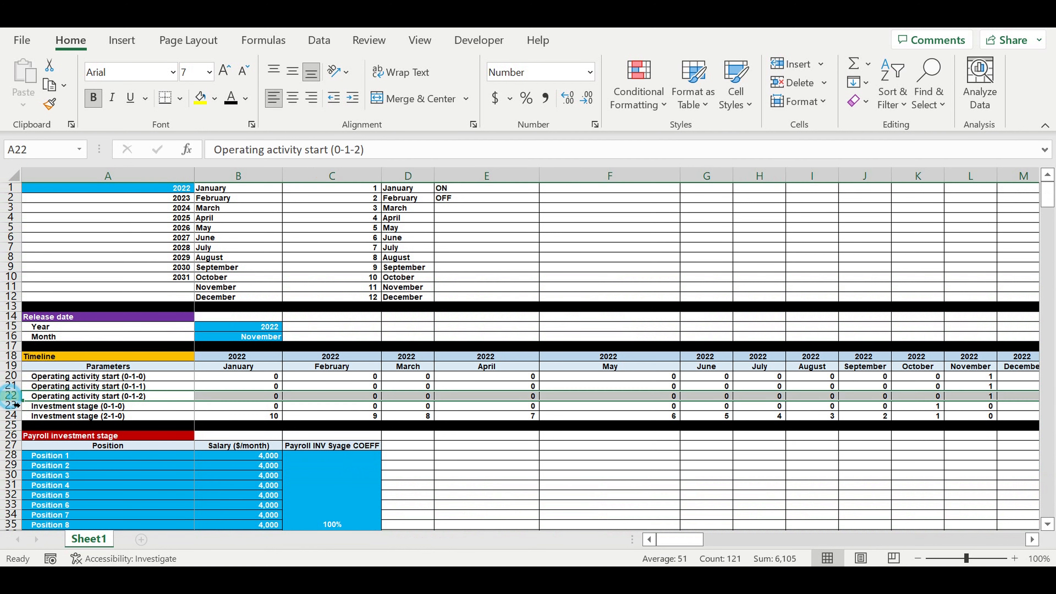
pyautogui.moveTo(698, 541); pyautogui.dragTo(719, 540)
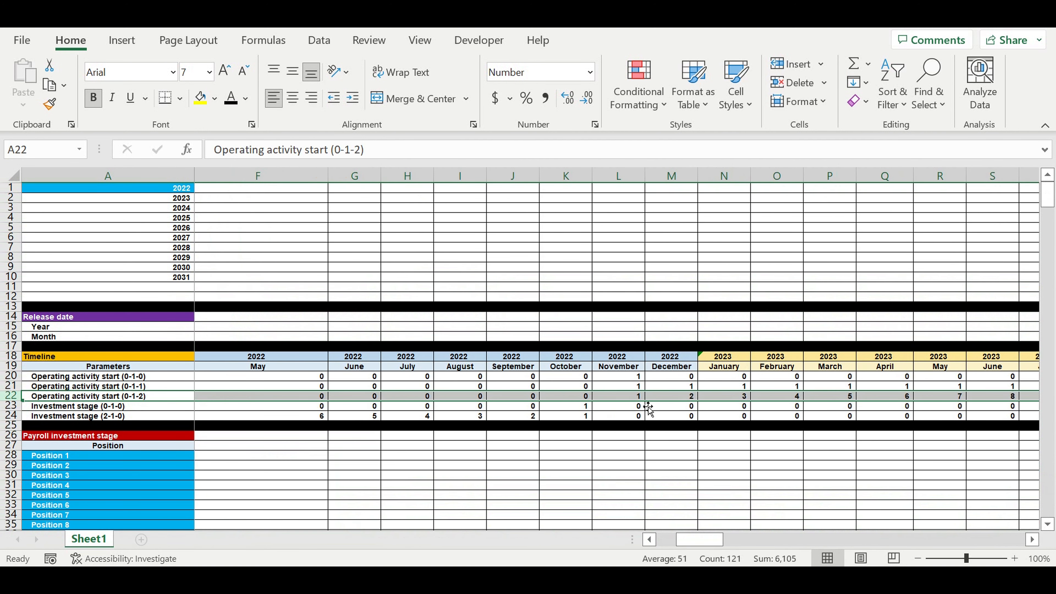
pyautogui.moveTo(626, 399); pyautogui.dragTo(1040, 401)
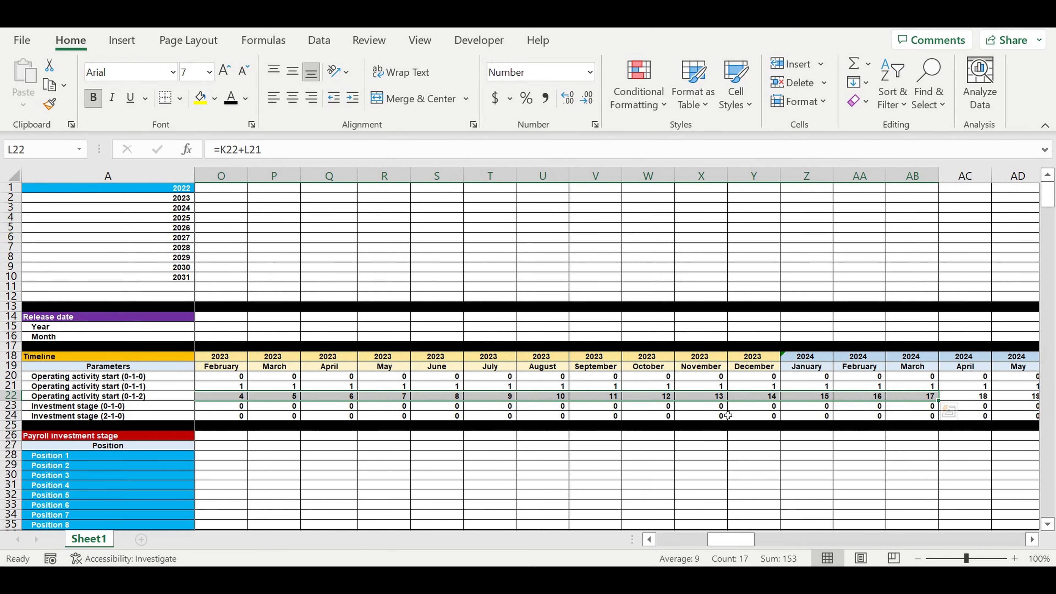
pyautogui.moveTo(727, 543); pyautogui.dragTo(624, 541)
# - Compare the operating month numbers in column A of the sales funnel with the coefficient-adjusted downloads in column F
pyautogui.scroll(-12, 571, 425)
pyautogui.moveTo(1048, 230); pyautogui.dragTo(1047, 503)
pyautogui.scroll(20, 842, 386)
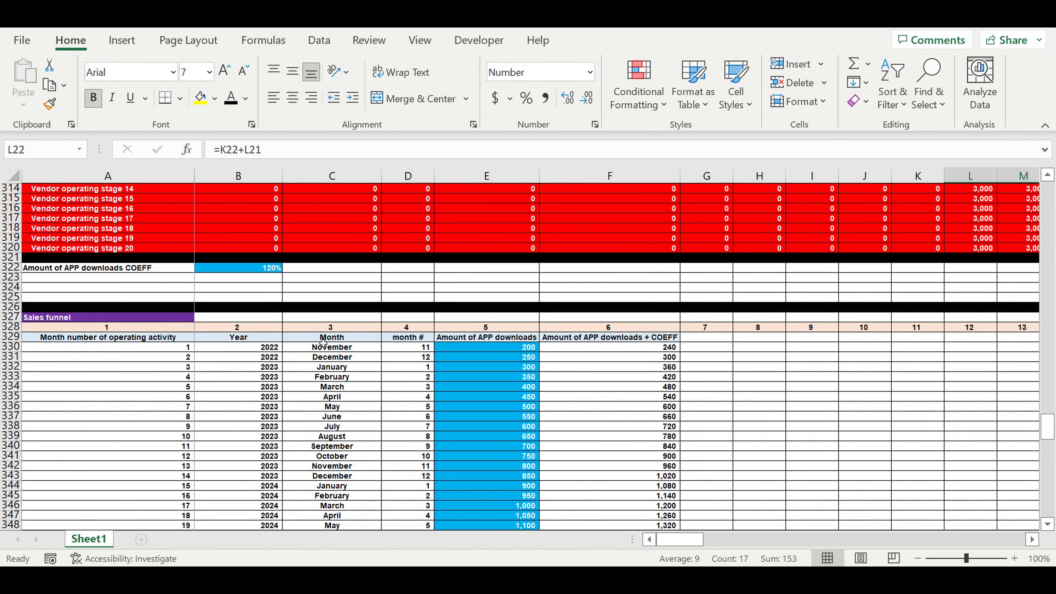
pyautogui.moveTo(163, 350); pyautogui.dragTo(173, 505)
pyautogui.click(642, 346)
pyautogui.moveTo(643, 372); pyautogui.dragTo(638, 496)
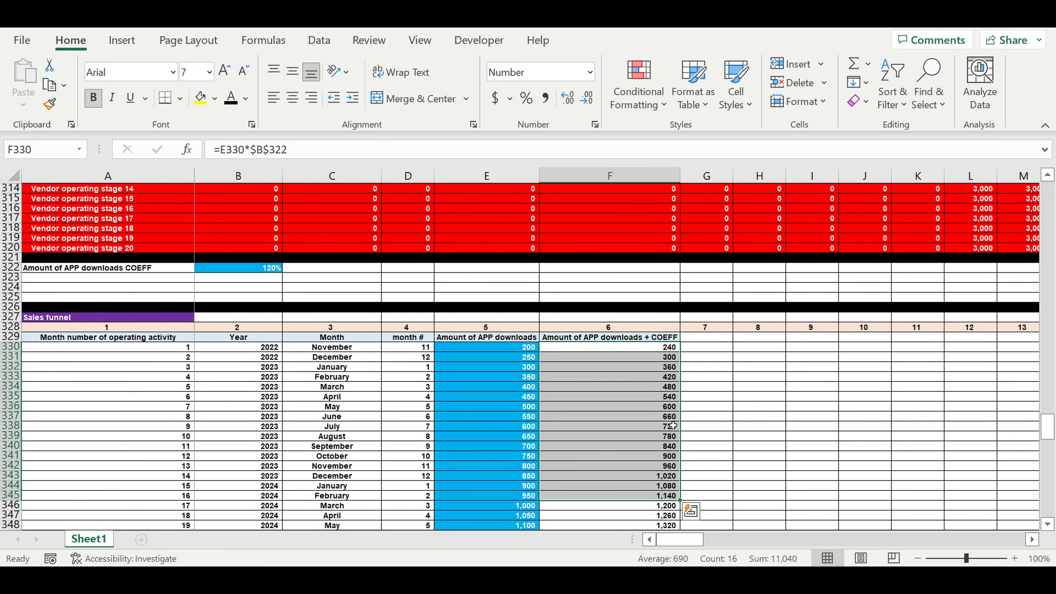
pyautogui.moveTo(591, 337); pyautogui.dragTo(607, 436)
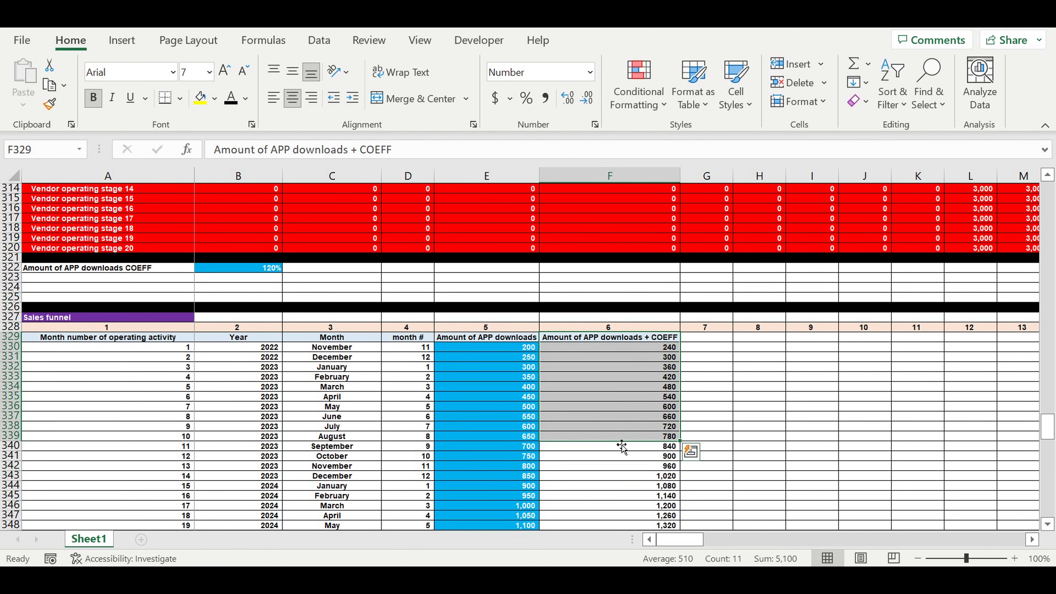
# - Start a VLOOKUP formula in B453, the first month of the Sales Funnel's coefficient-adjusted downloads row
pyautogui.scroll(-18, 422, 412)
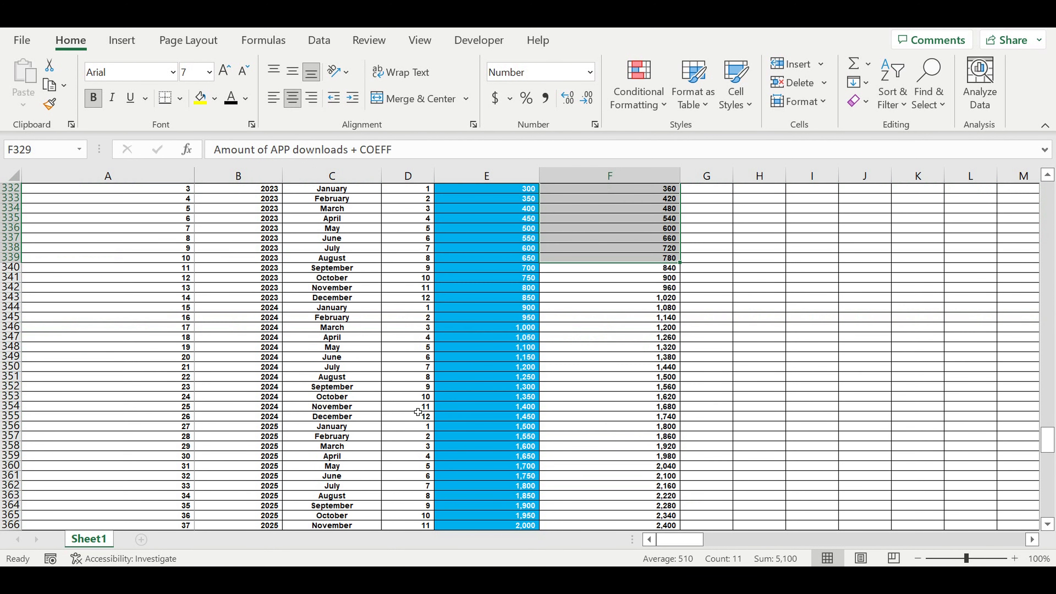
pyautogui.scroll(-12, 426, 416)
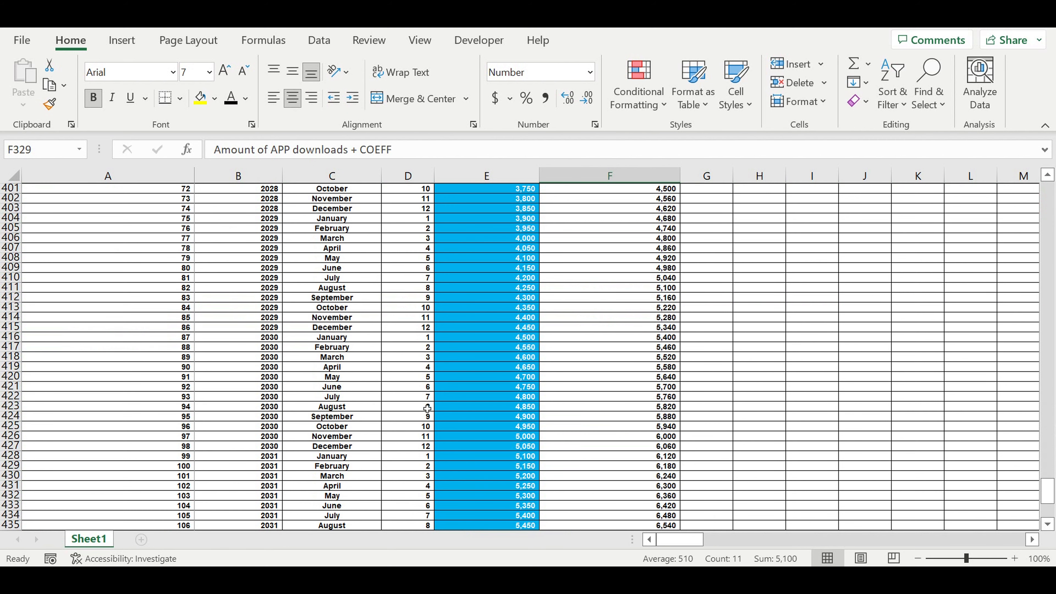
pyautogui.scroll(-5, 428, 408)
pyautogui.scroll(-5, 425, 412)
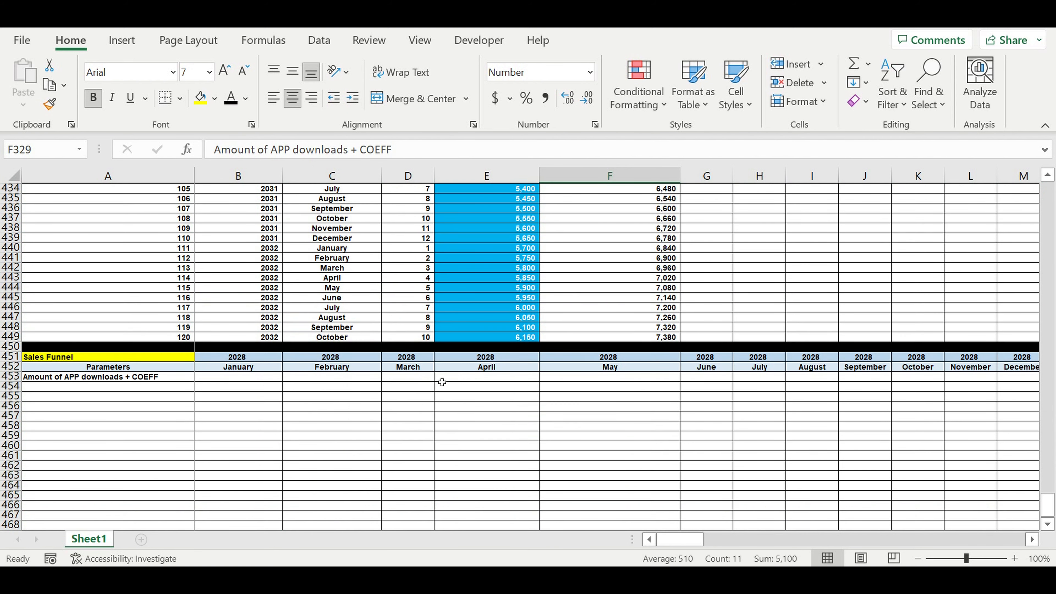
pyautogui.click(233, 381)
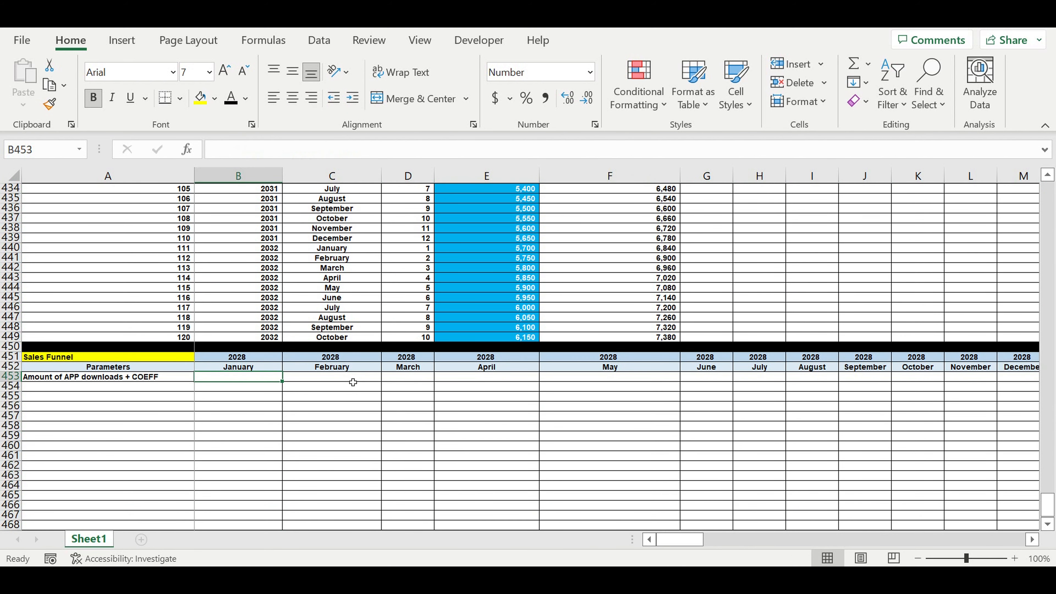
pyautogui.write('=')
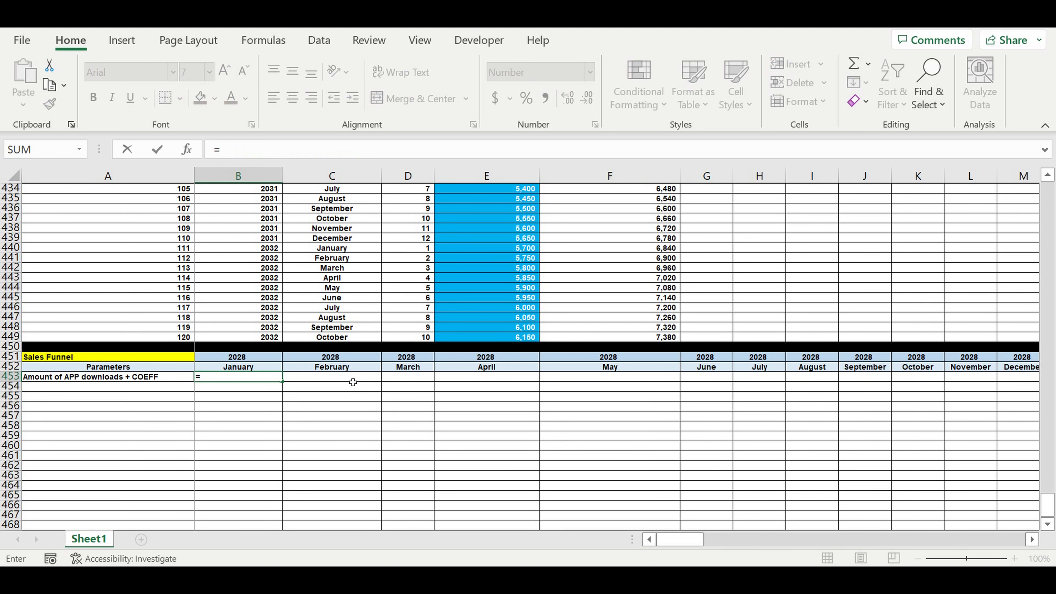
pyautogui.write('vl')
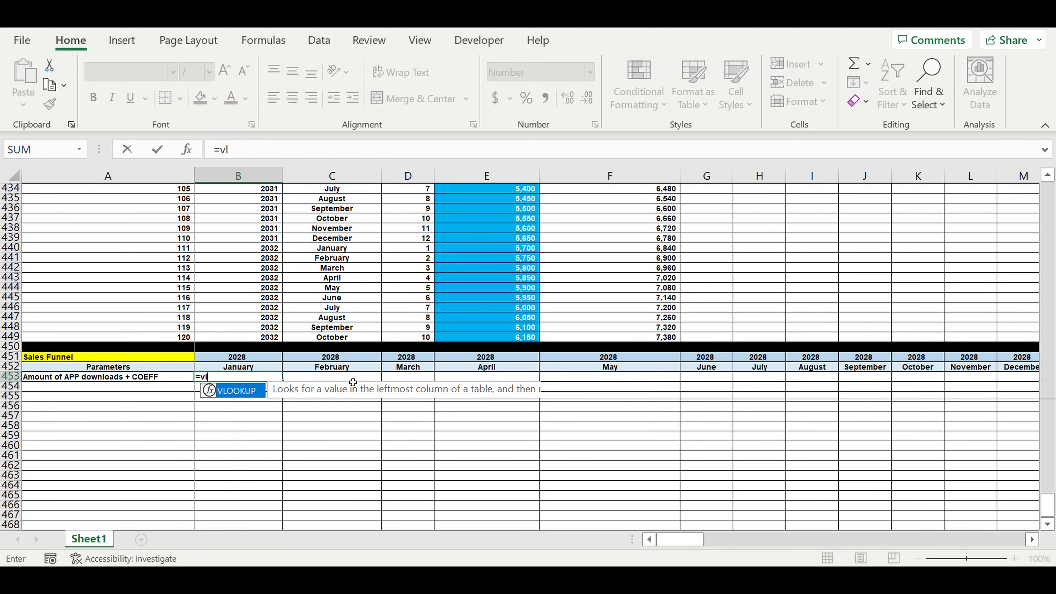
pyautogui.click(232, 392)
pyautogui.doubleClick(233, 391)
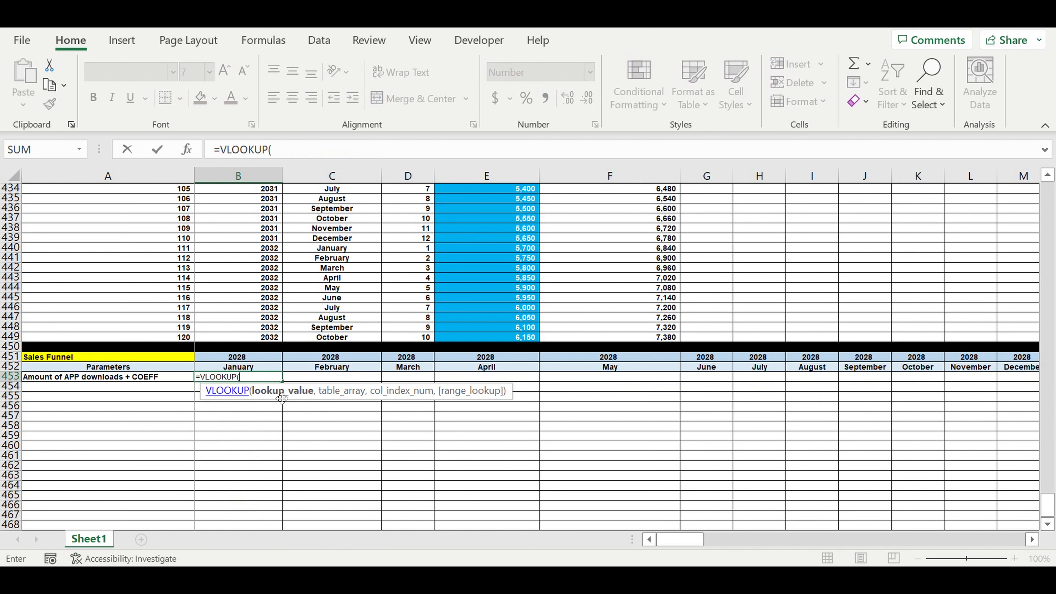
# - Set the lookup value to B$22, the timeline's Operating activity start (0-1-2) row, with the row locked
pyautogui.scroll(5, 737, 329)
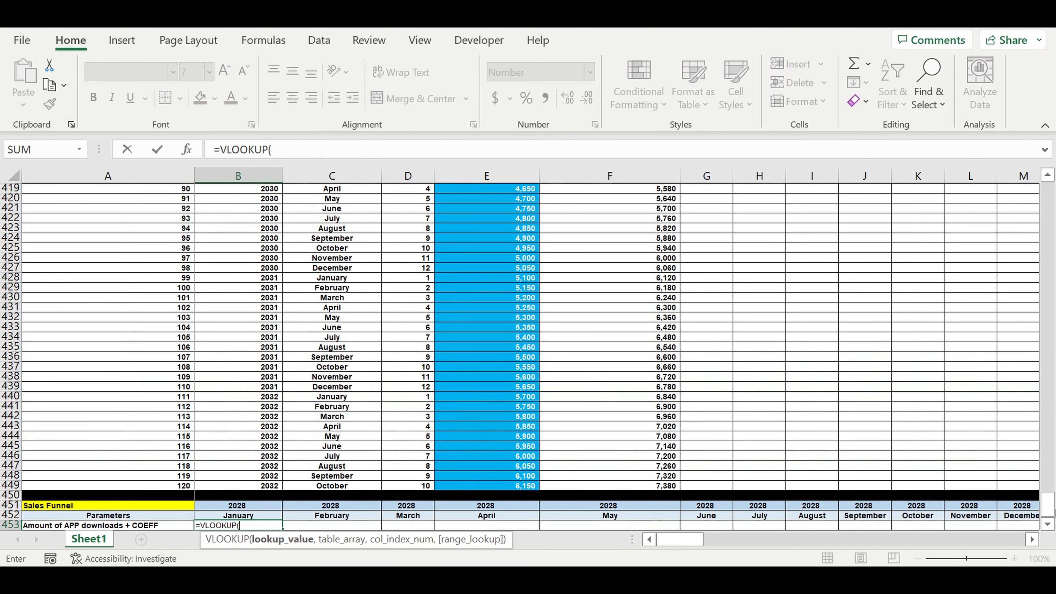
pyautogui.moveTo(1050, 508); pyautogui.dragTo(1047, 194)
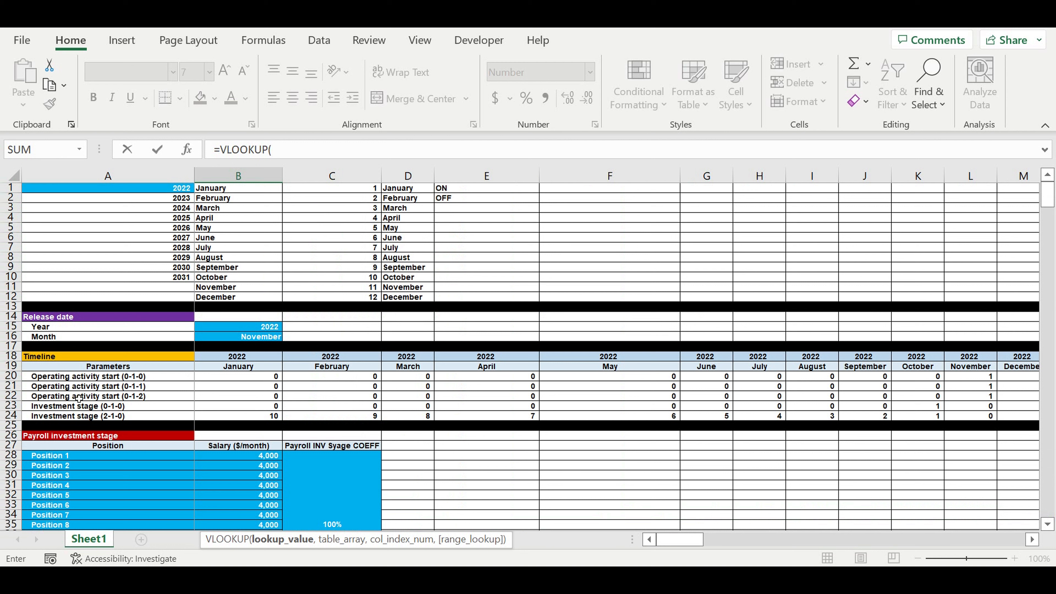
pyautogui.click(224, 398)
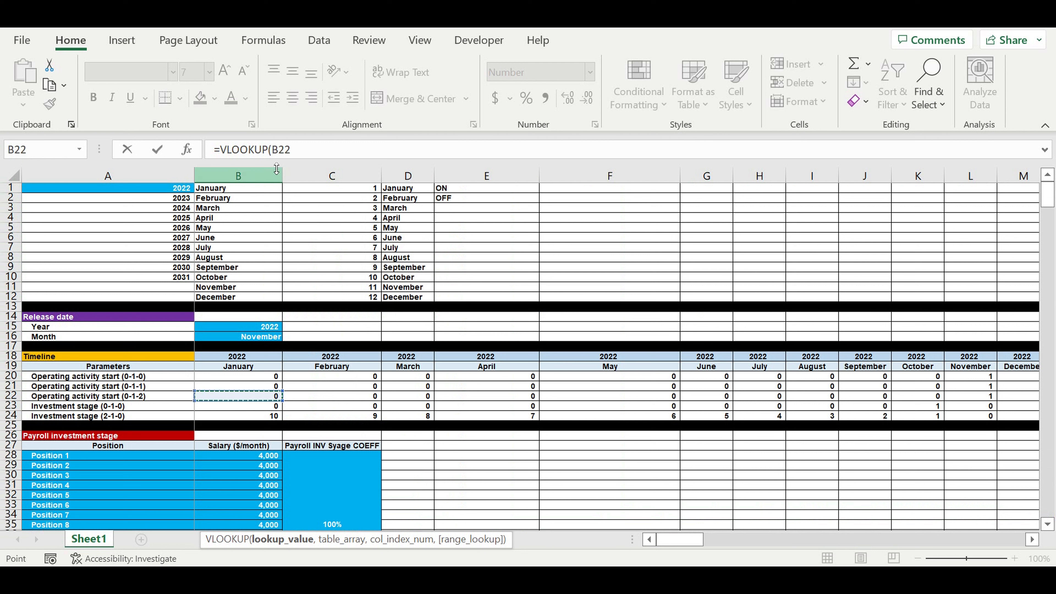
pyautogui.click(278, 151)
pyautogui.write('$22')
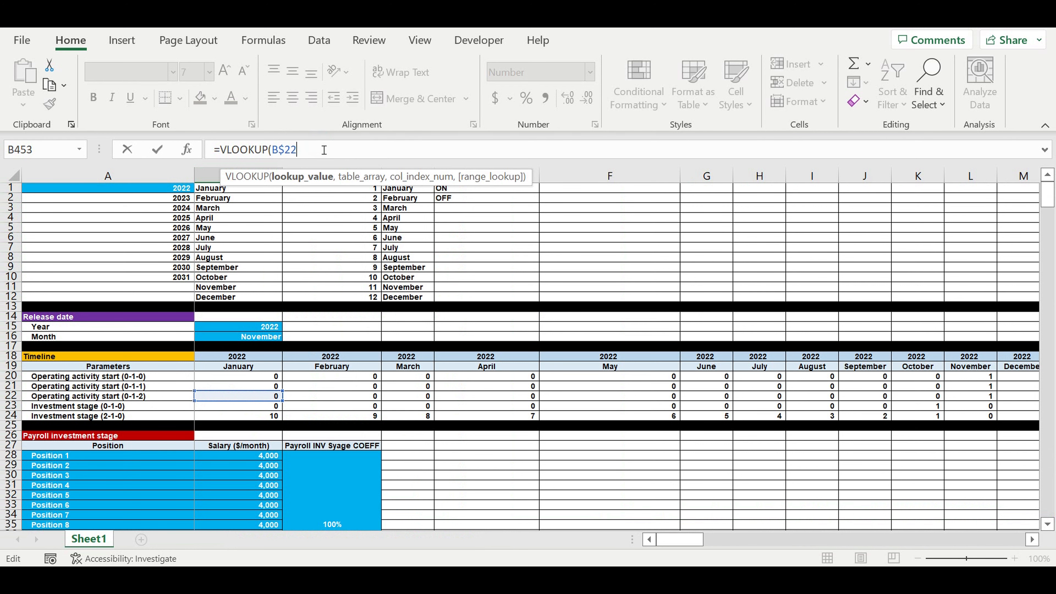
pyautogui.write(',')
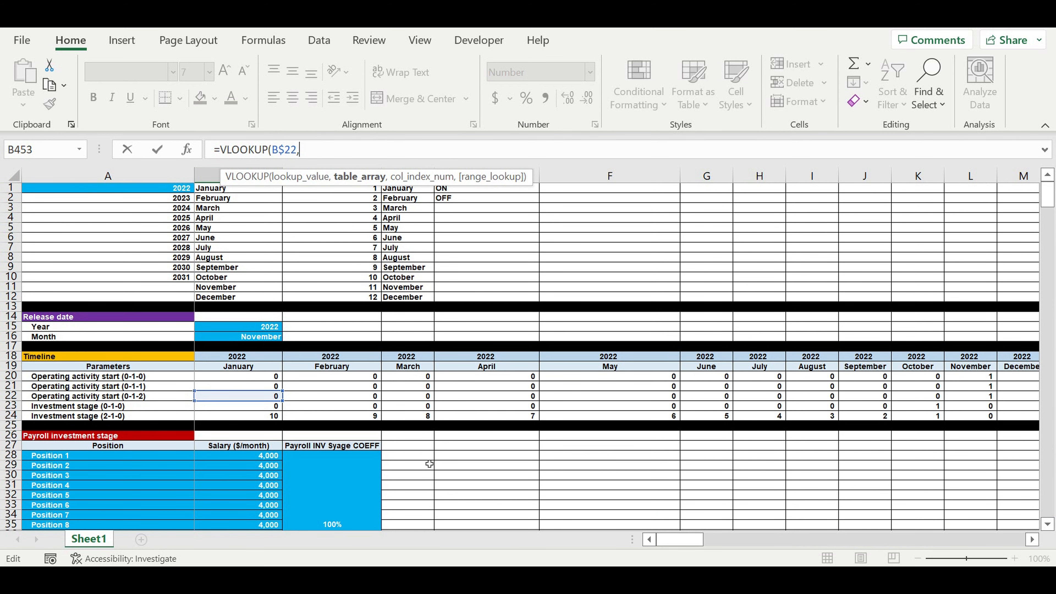
# - Use the 120-month downloads table A330:F449 as the VLOOKUP table array
pyautogui.moveTo(1048, 199); pyautogui.dragTo(1054, 499)
pyautogui.scroll(20, 493, 309)
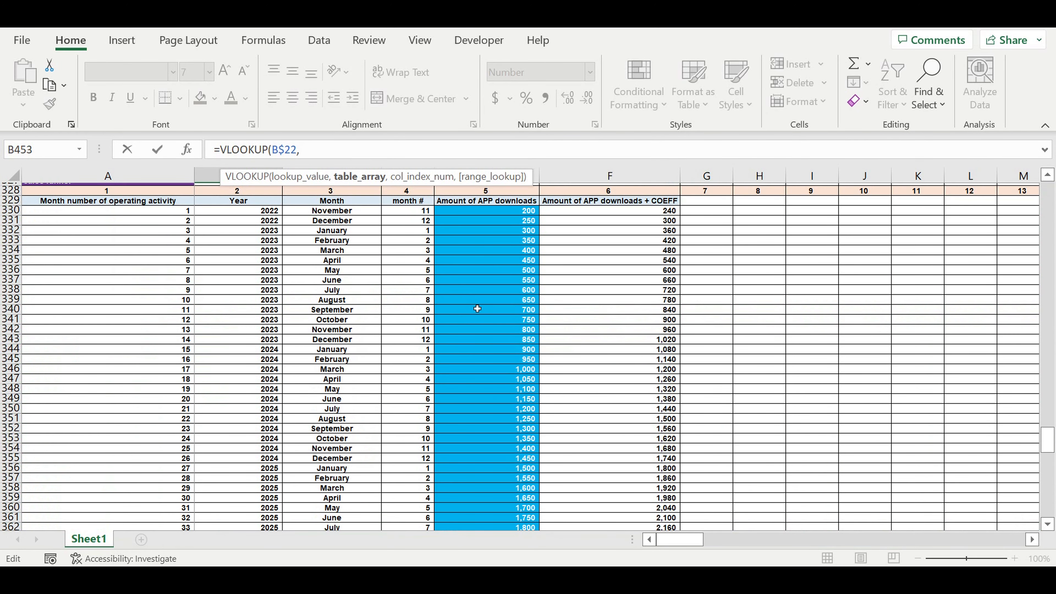
pyautogui.moveTo(172, 335); pyautogui.dragTo(622, 496)
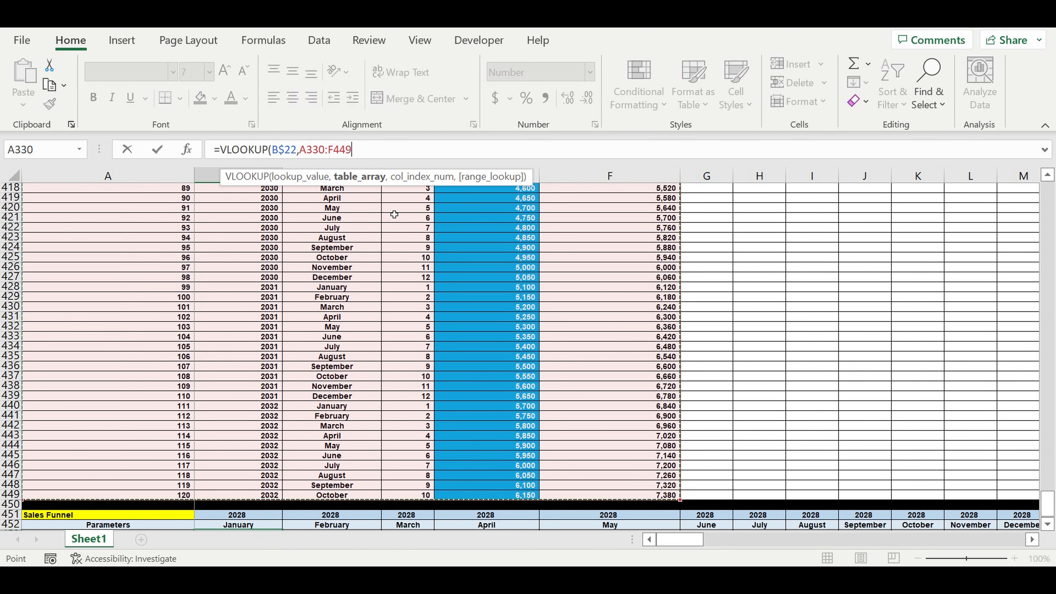
pyautogui.click(368, 151)
pyautogui.write(',')
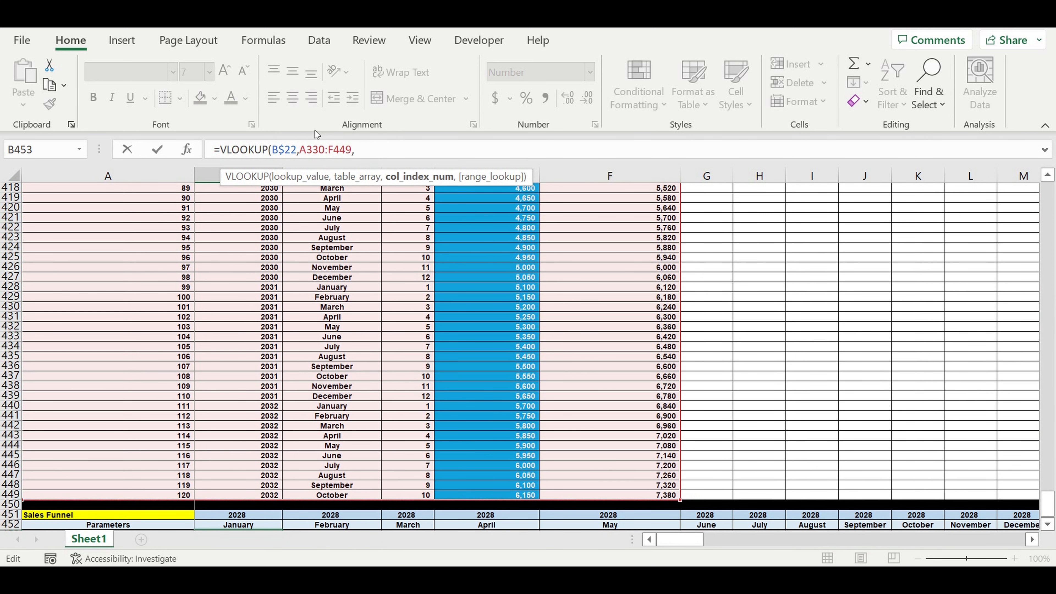
# - Make the table array reference fully absolute as $A$330:$F$449
pyautogui.click(307, 150)
pyautogui.write('$')
pyautogui.click(313, 151)
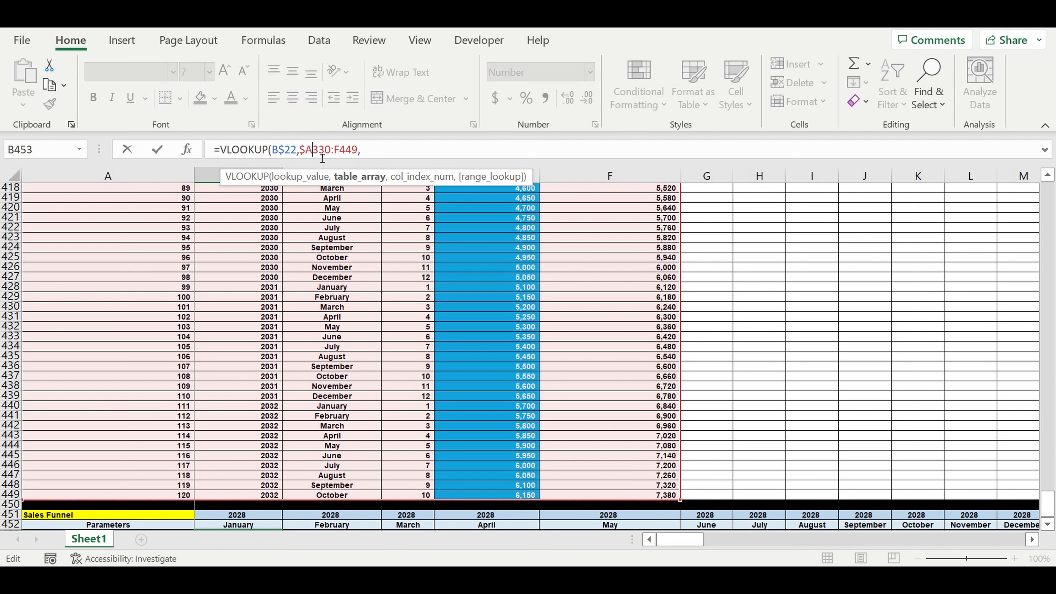
pyautogui.write('$')
pyautogui.click(340, 150)
pyautogui.write('$')
pyautogui.click(352, 150)
pyautogui.write('$')
pyautogui.click(405, 151)
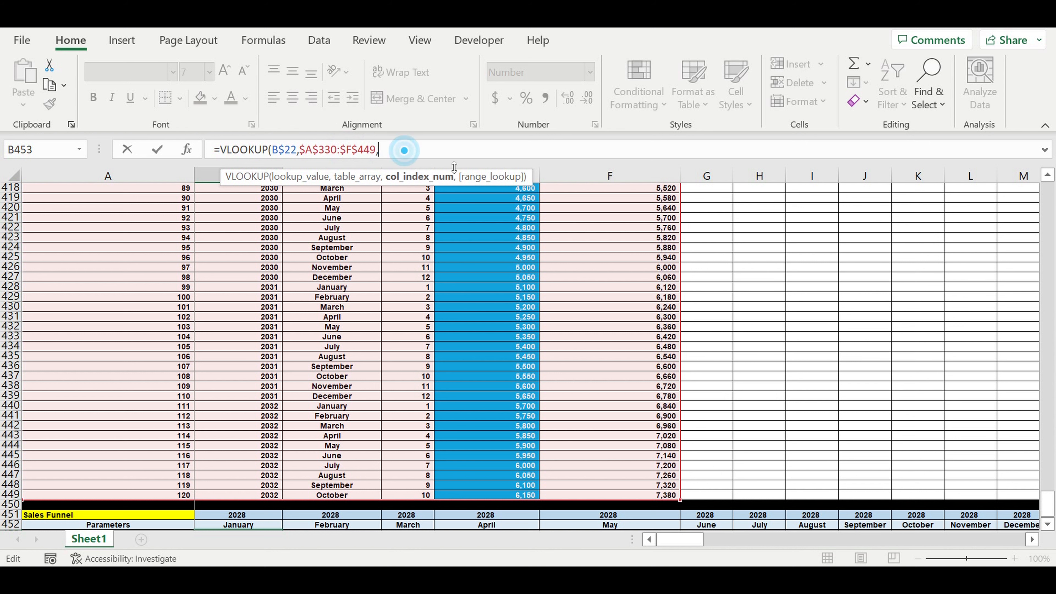
# - Set the column index to F$328 from the table's numbering row and the range lookup to 0 for an exact match
pyautogui.moveTo(1047, 504); pyautogui.dragTo(1049, 488)
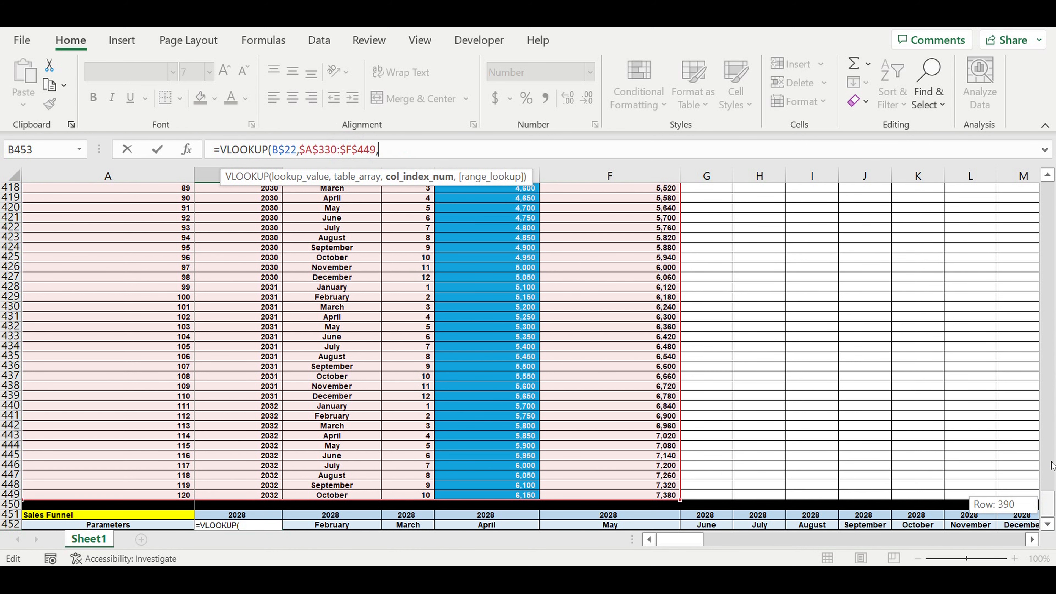
pyautogui.moveTo(1054, 418); pyautogui.dragTo(1052, 432)
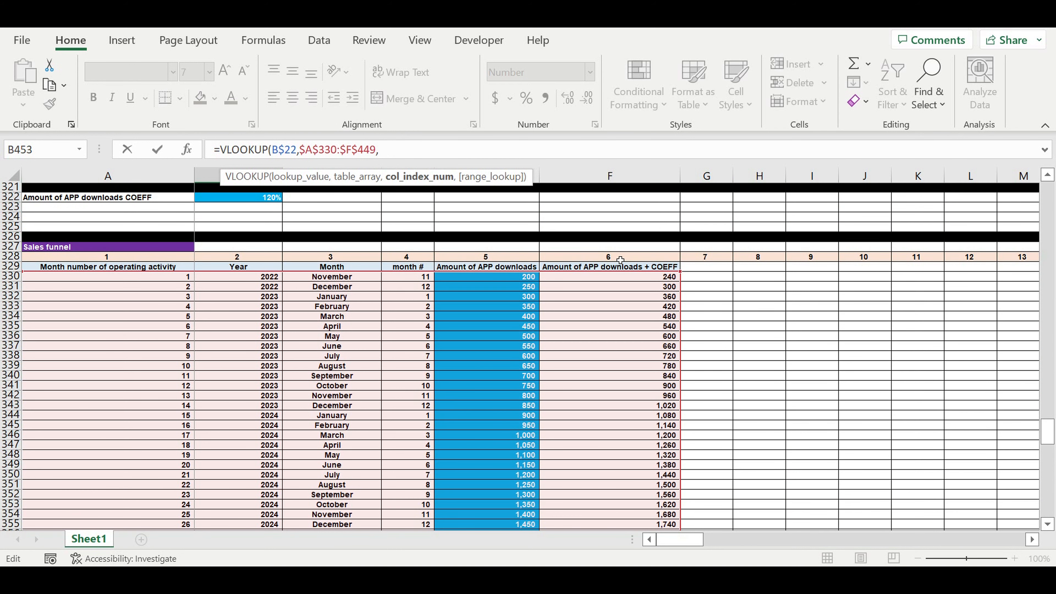
pyautogui.click(609, 255)
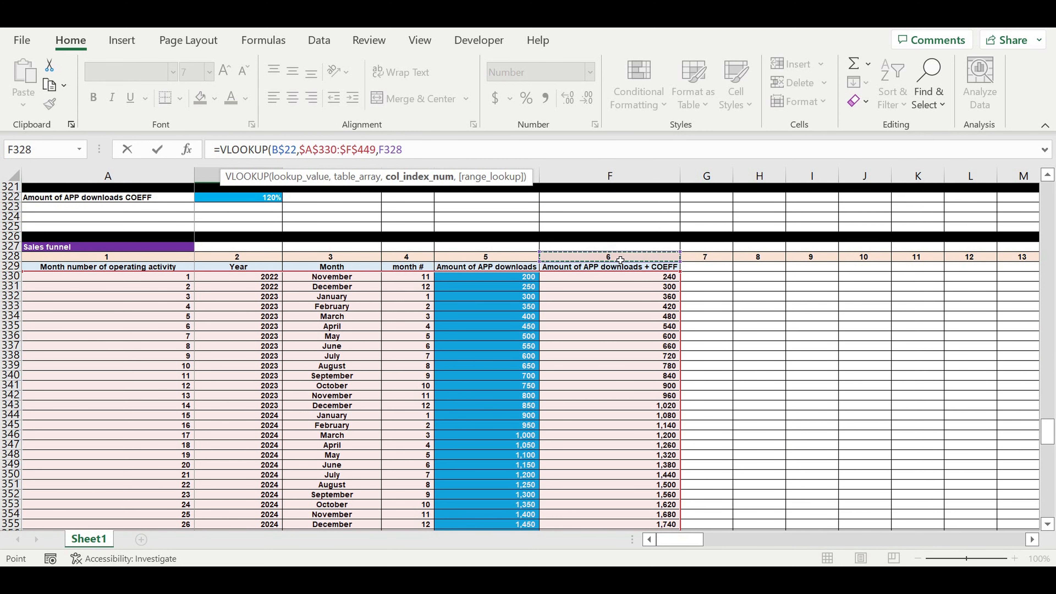
pyautogui.click(384, 150)
pyautogui.write('$')
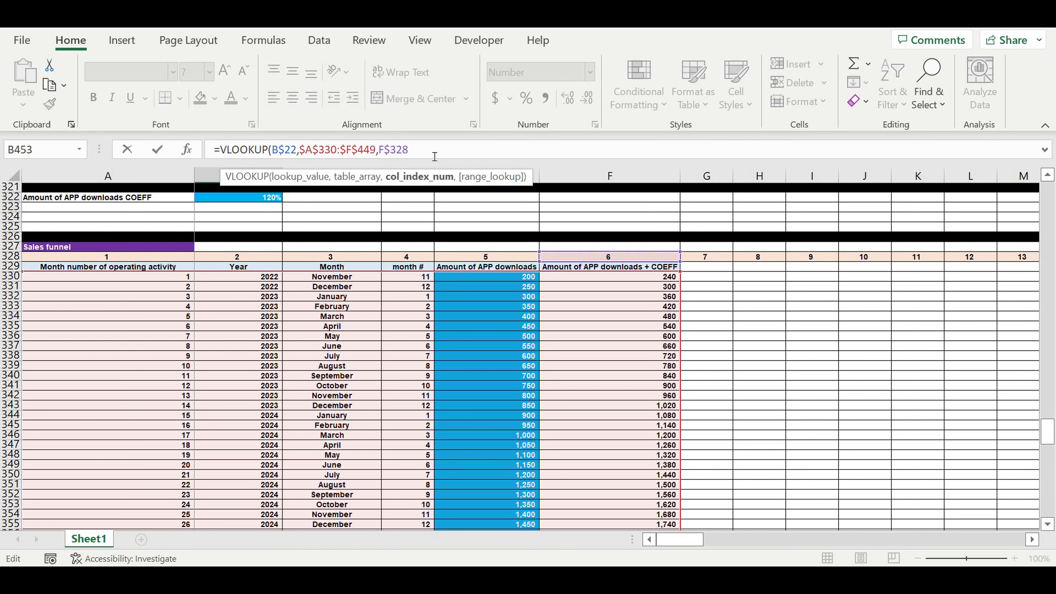
pyautogui.click(436, 156)
pyautogui.write(',')
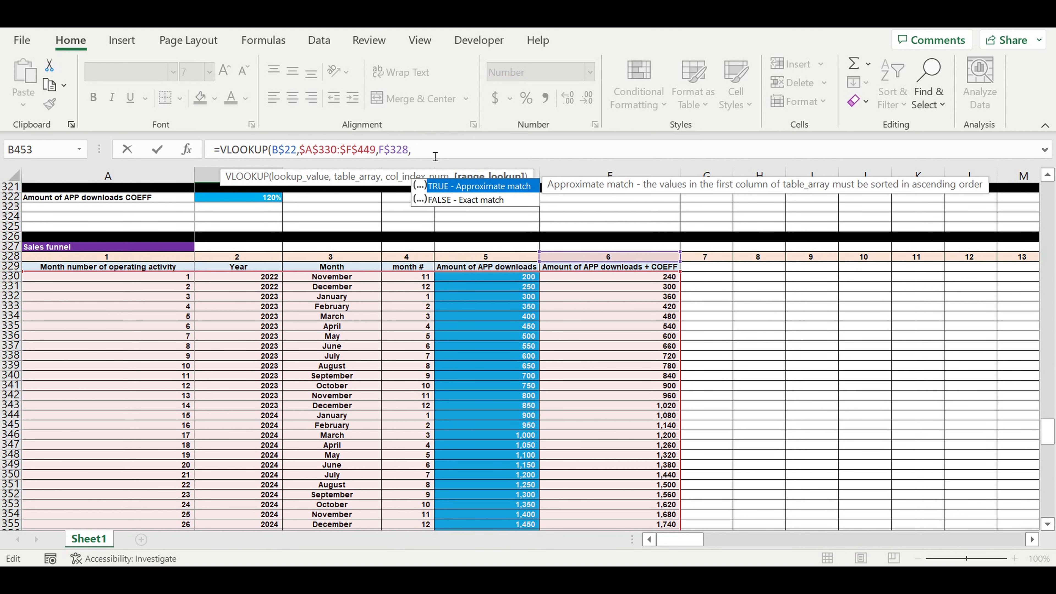
pyautogui.write('0)')
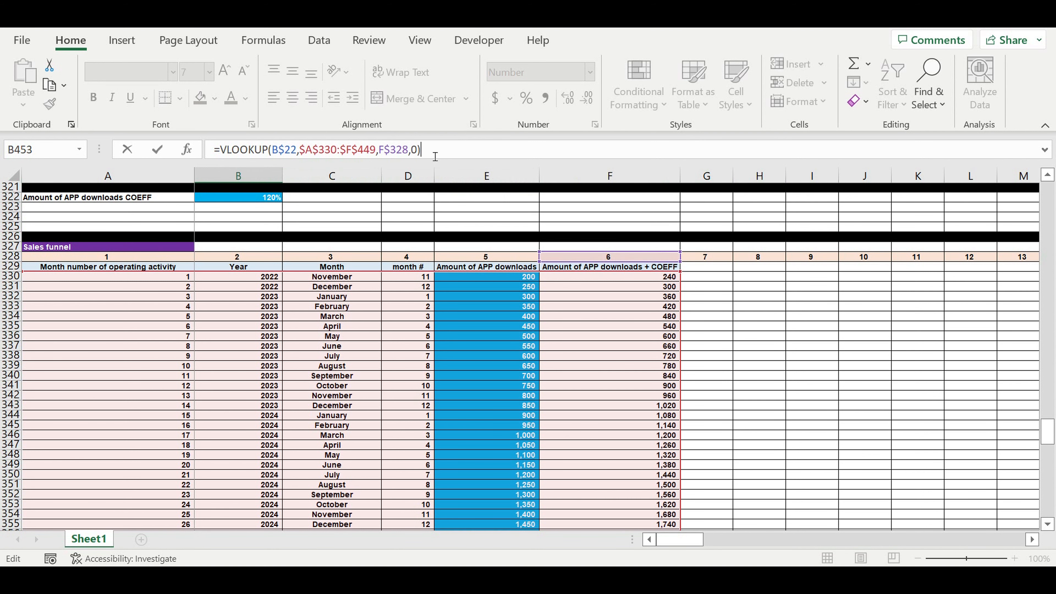
# - Wrap the VLOOKUP in IFERROR with 0 as the error value and enter the formula in B453
pyautogui.click(218, 149)
pyautogui.write('if')
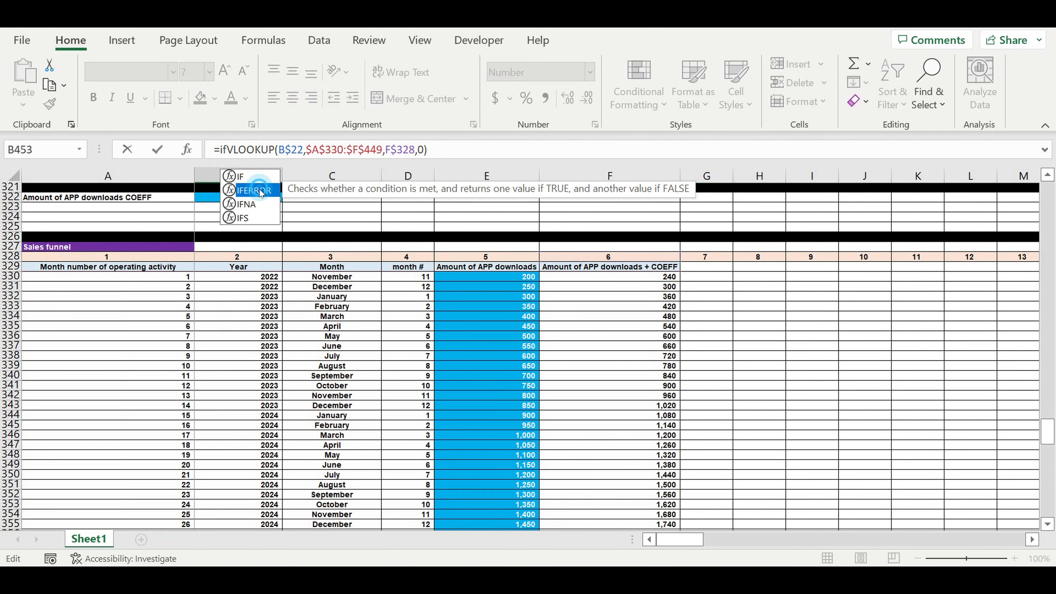
pyautogui.doubleClick(260, 191)
pyautogui.click(503, 160)
pyautogui.write(',0')
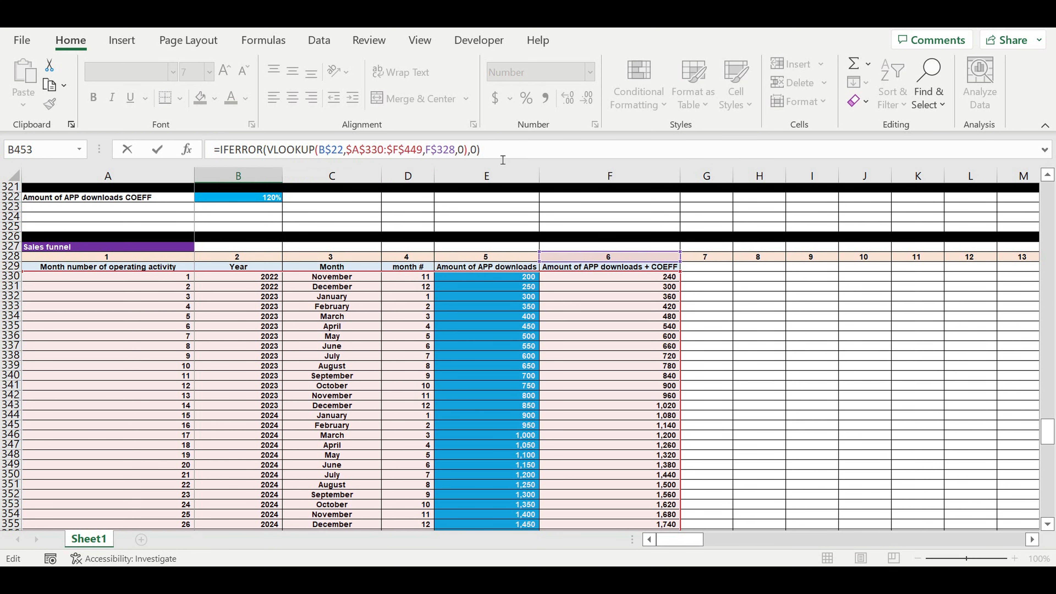
pyautogui.press('Return')
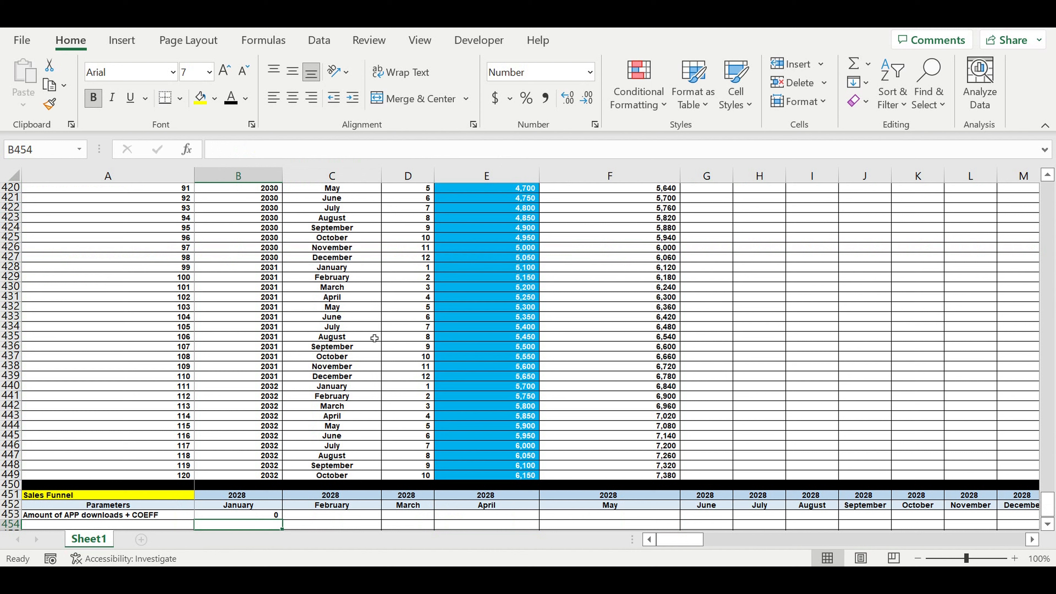
# - Fill the B453 formula across row 453 through December 2037 in column DQ
pyautogui.scroll(-5, 387, 333)
pyautogui.click(265, 368)
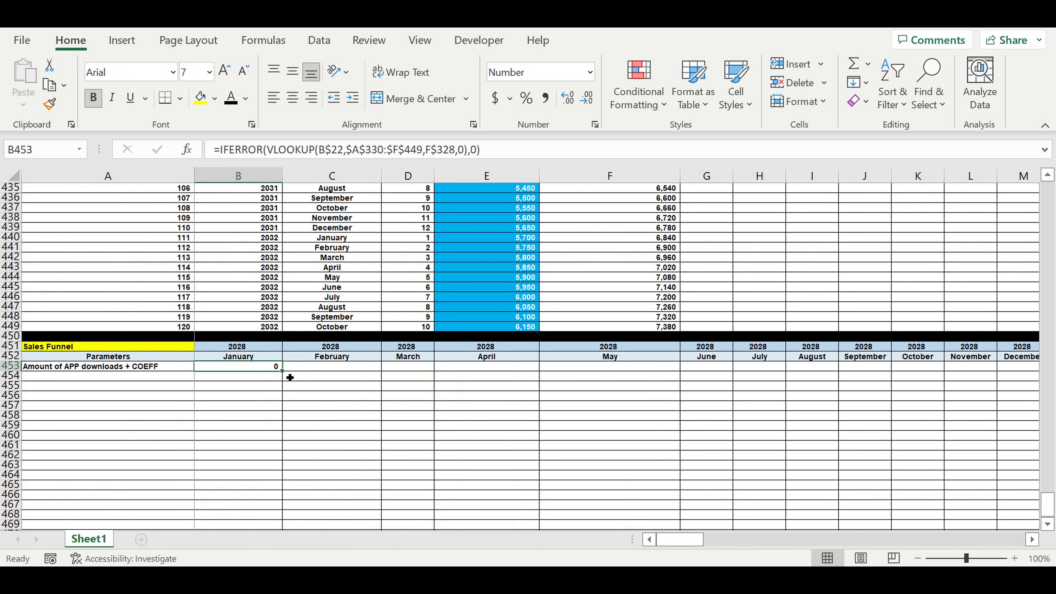
pyautogui.moveTo(289, 375); pyautogui.dragTo(985, 368)
pyautogui.moveTo(1043, 366); pyautogui.dragTo(983, 430)
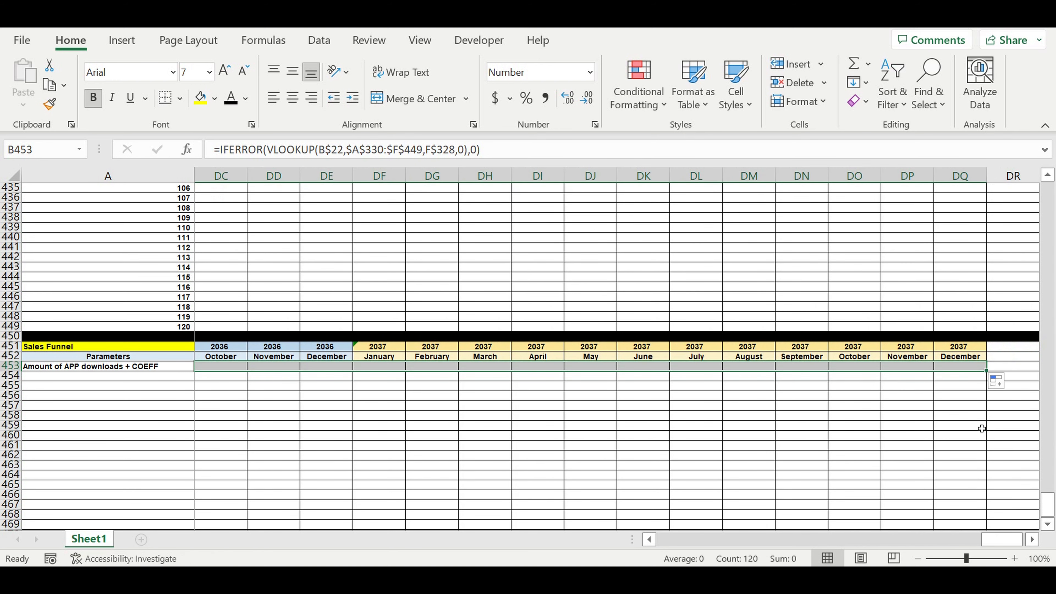
# - Inspect the copied formula in C453, checking its column index reference against the downloads table's numbering row
pyautogui.moveTo(1002, 540); pyautogui.dragTo(915, 544)
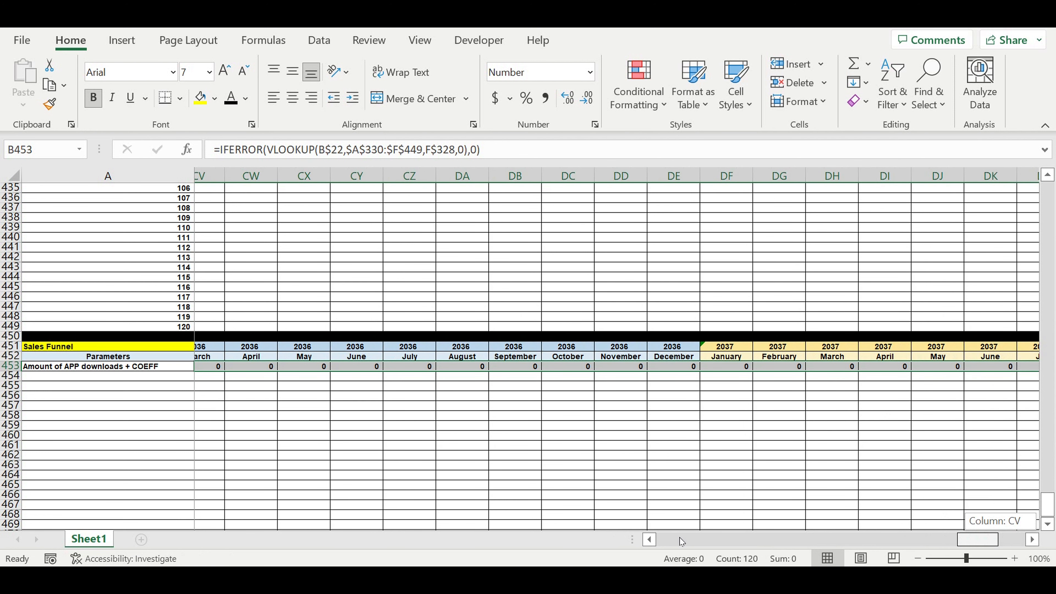
pyautogui.moveTo(680, 537); pyautogui.dragTo(637, 543)
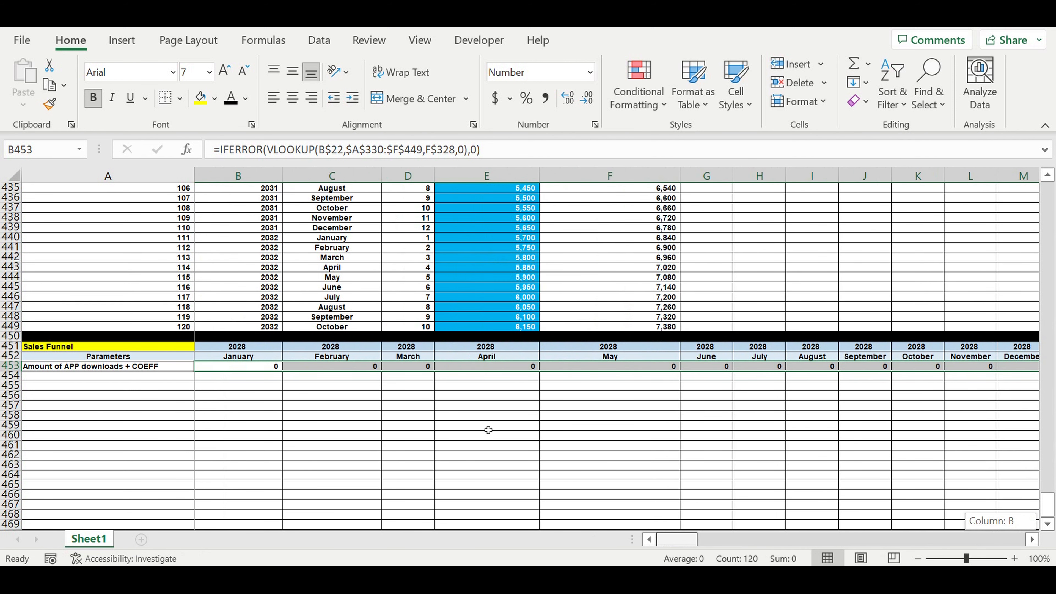
pyautogui.click(356, 368)
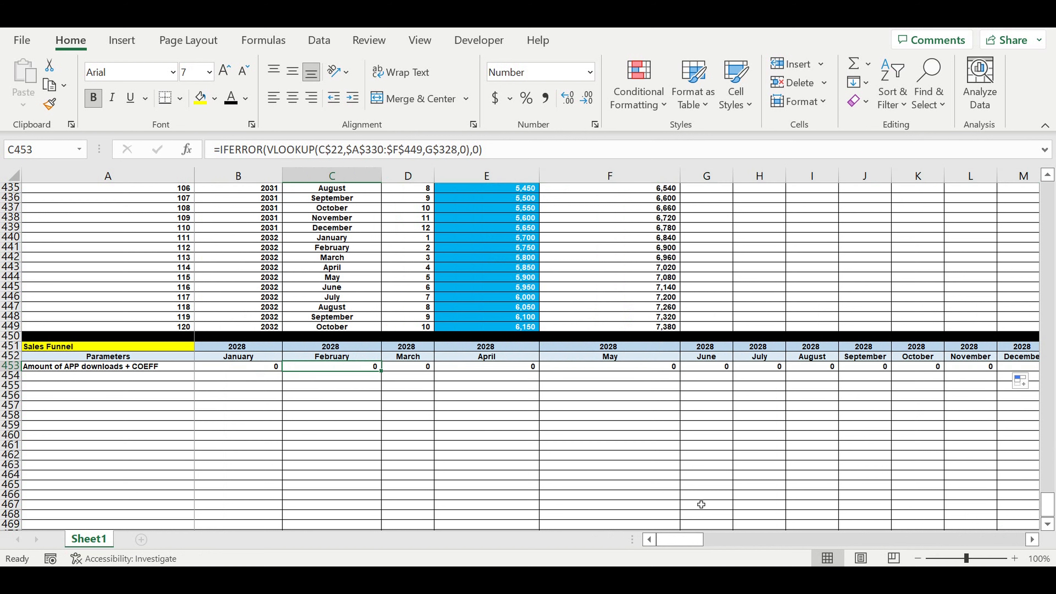
pyautogui.click(296, 154)
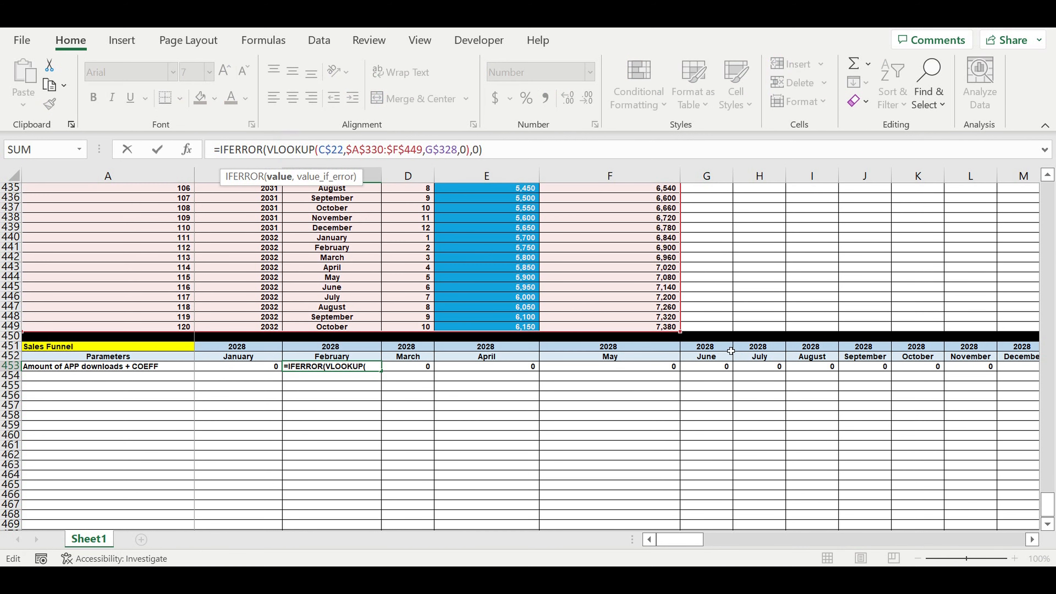
pyautogui.moveTo(1048, 506); pyautogui.dragTo(1048, 498)
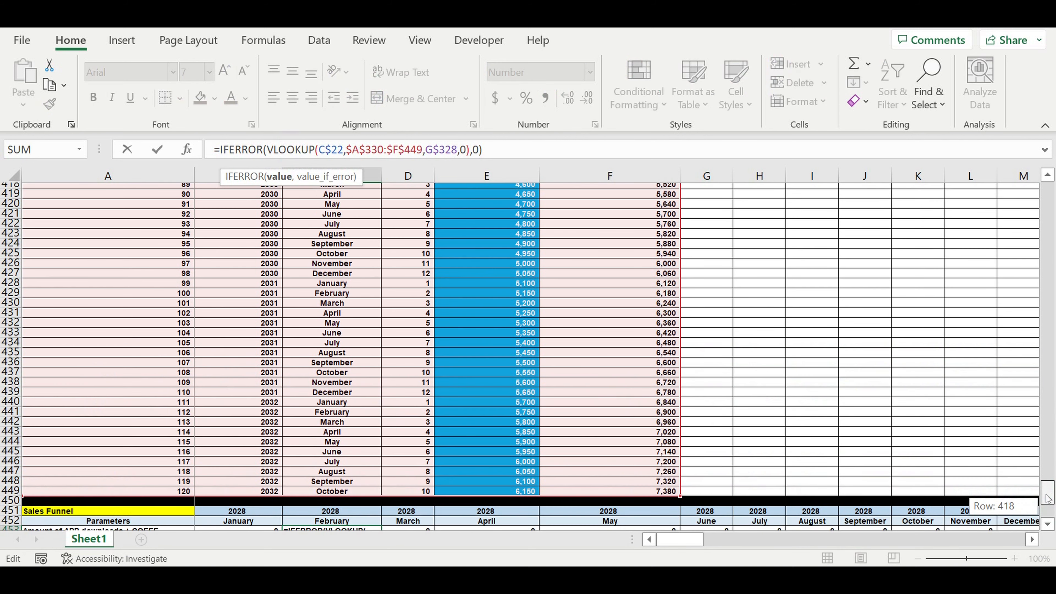
pyautogui.moveTo(1048, 499); pyautogui.dragTo(1047, 504)
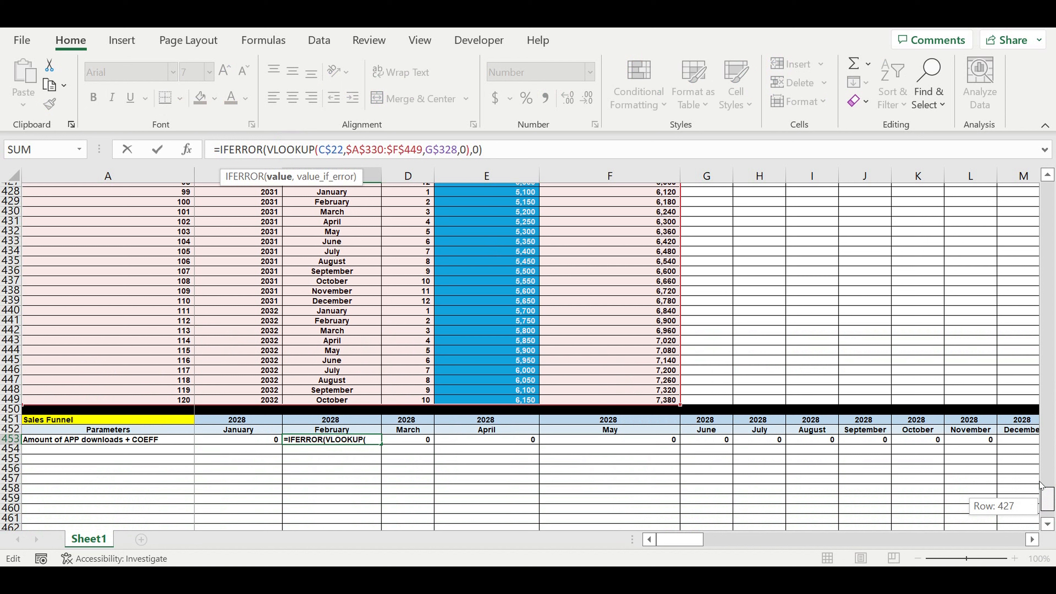
pyautogui.moveTo(1033, 448); pyautogui.dragTo(1032, 448)
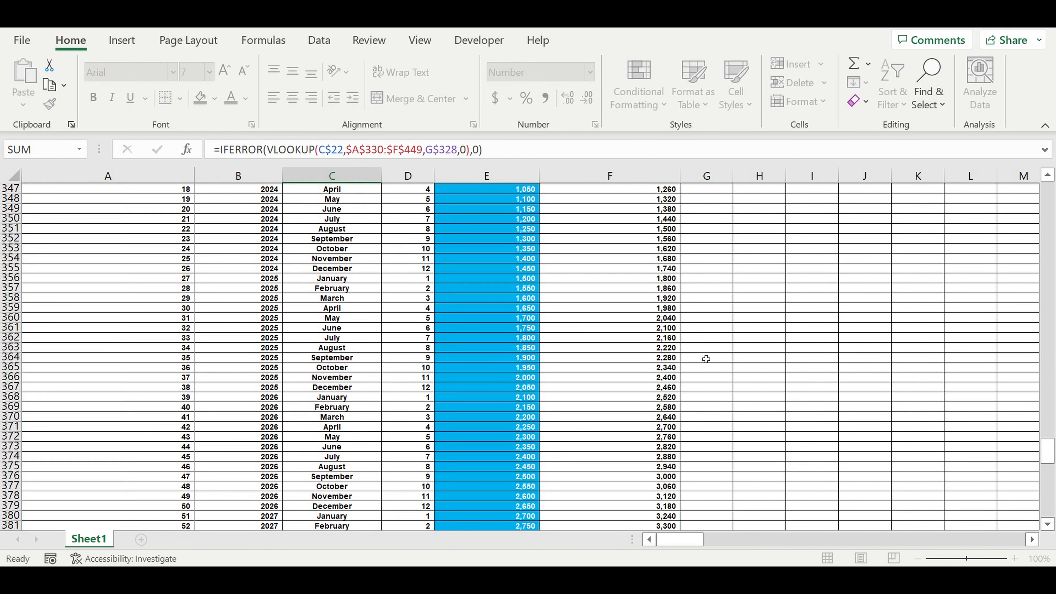
# - Lock the VLOOKUP column index in B453 as the absolute reference $F$328
pyautogui.press('Return')
pyautogui.click(272, 516)
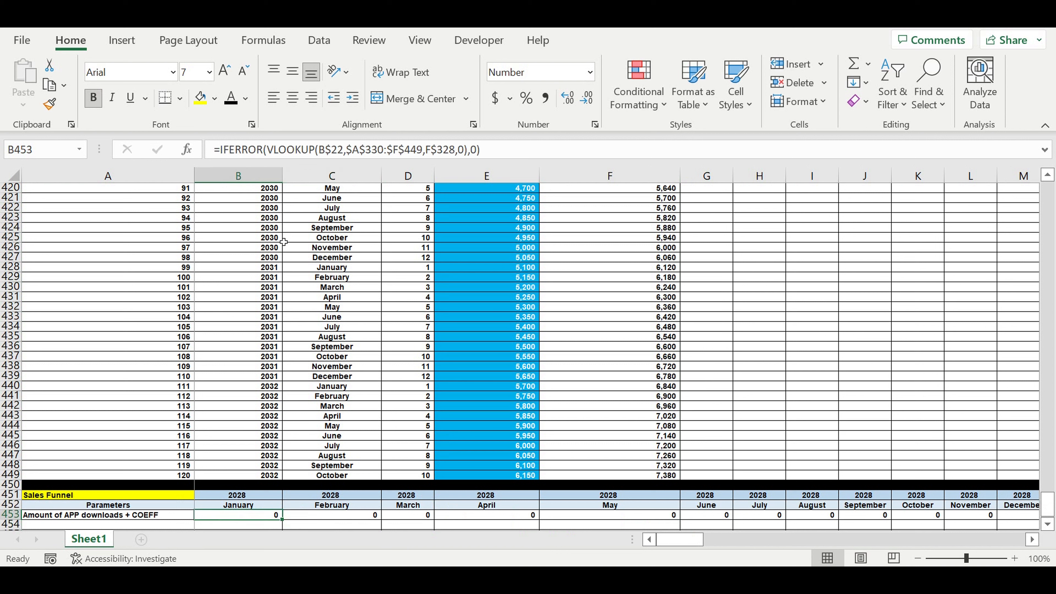
pyautogui.click(237, 148)
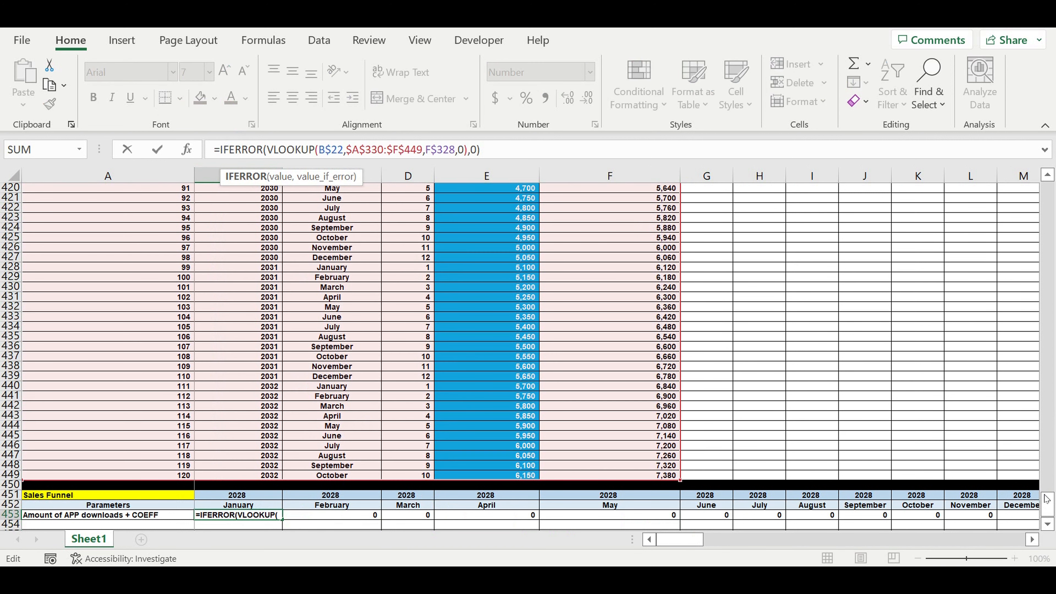
pyautogui.click(425, 151)
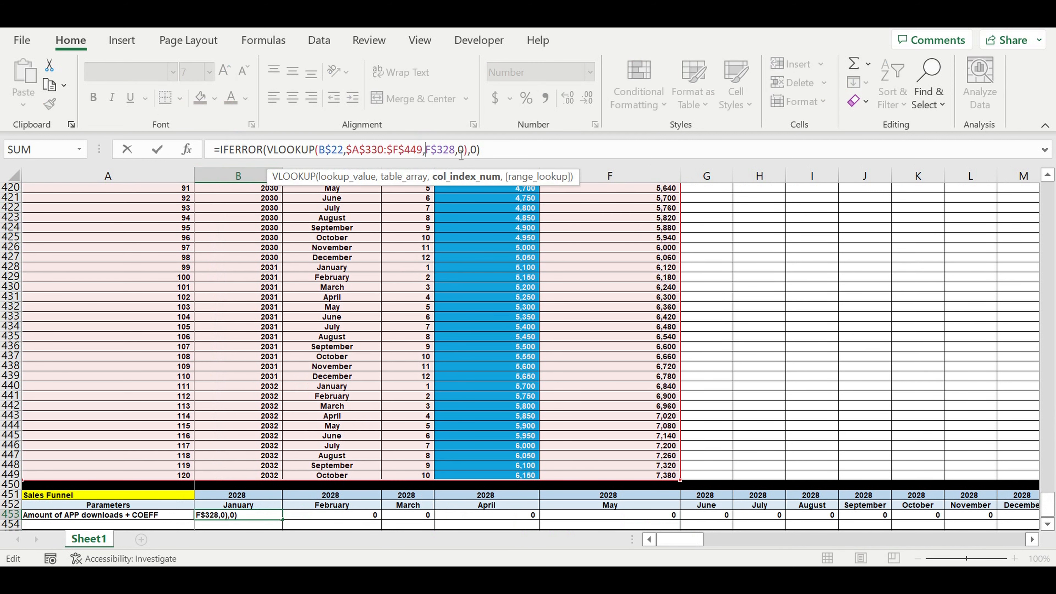
pyautogui.write('$')
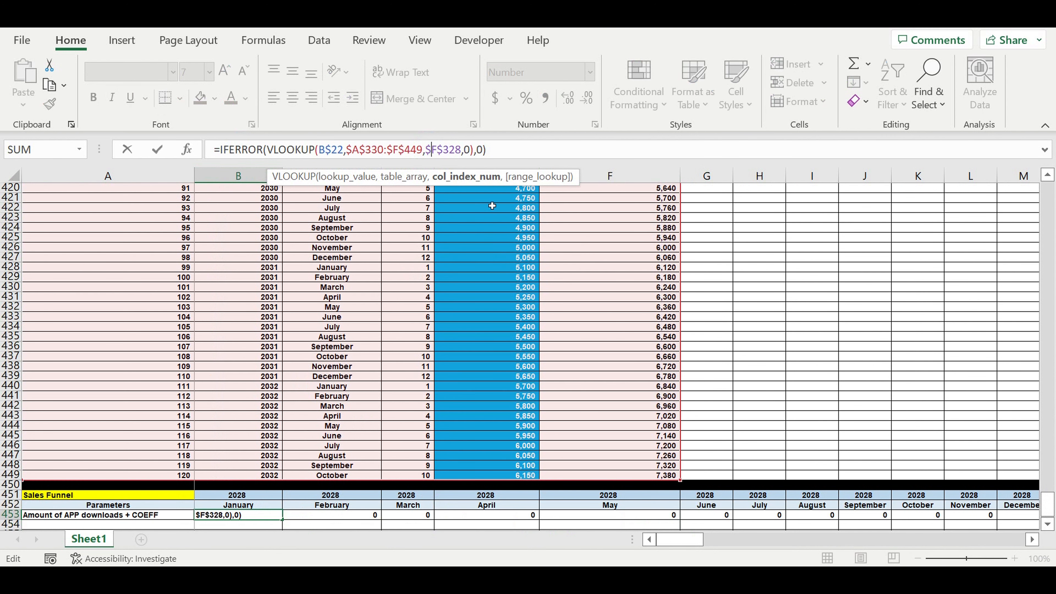
pyautogui.press('Return')
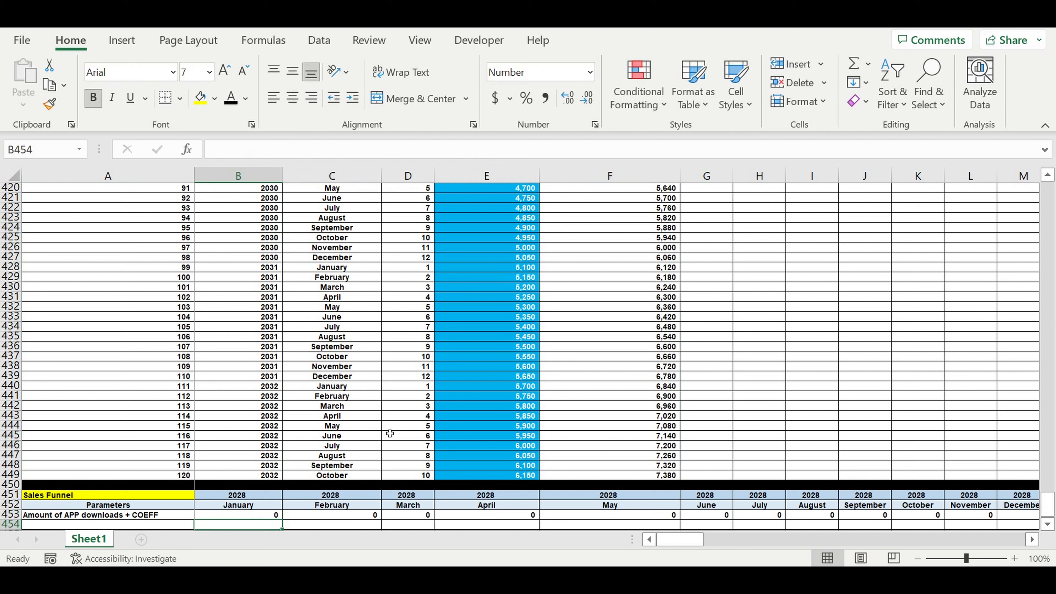
# - Fill the corrected B453 formula across row 453 through December 2037 in column DQ
pyautogui.scroll(-3, 389, 436)
pyautogui.click(266, 429)
pyautogui.moveTo(282, 430); pyautogui.dragTo(935, 486)
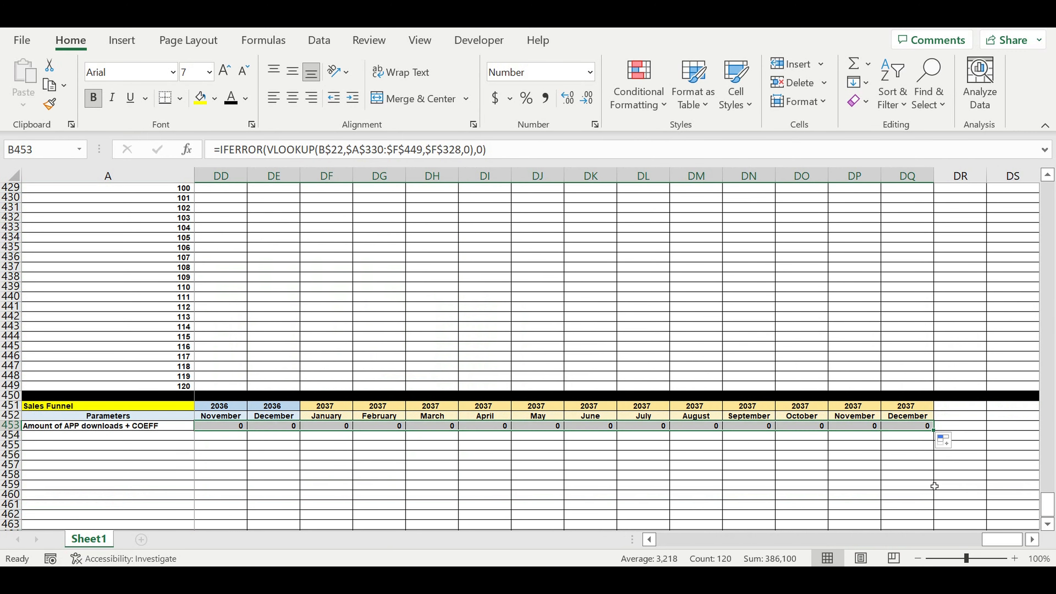
pyautogui.click(757, 467)
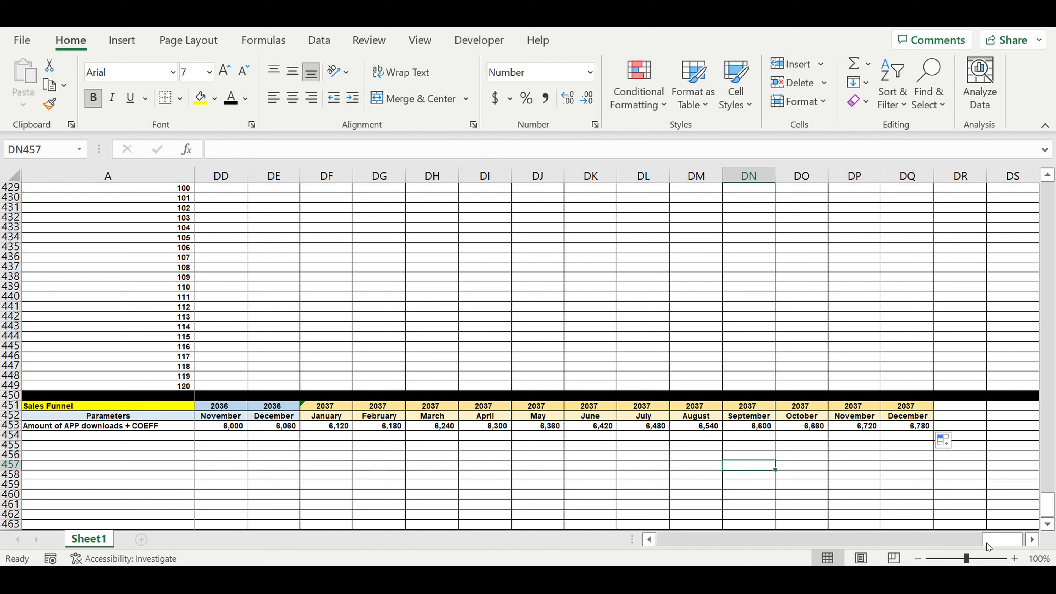
# - Link the Sales Funnel's first year header in B451 to B299, the first year header of the Vendors expenses operating stage block
pyautogui.moveTo(1011, 541); pyautogui.dragTo(465, 516)
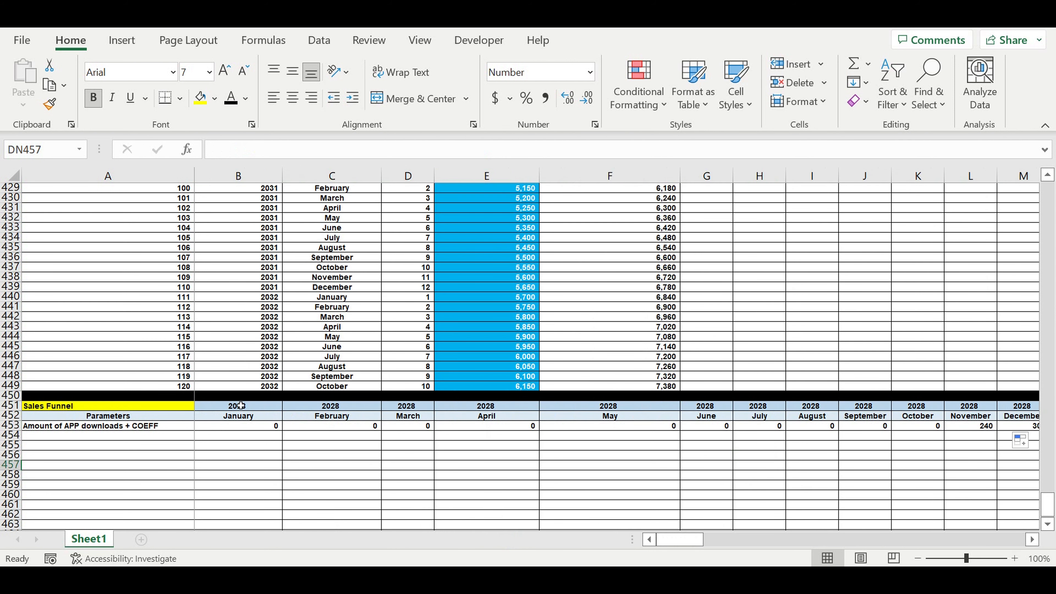
pyautogui.click(230, 408)
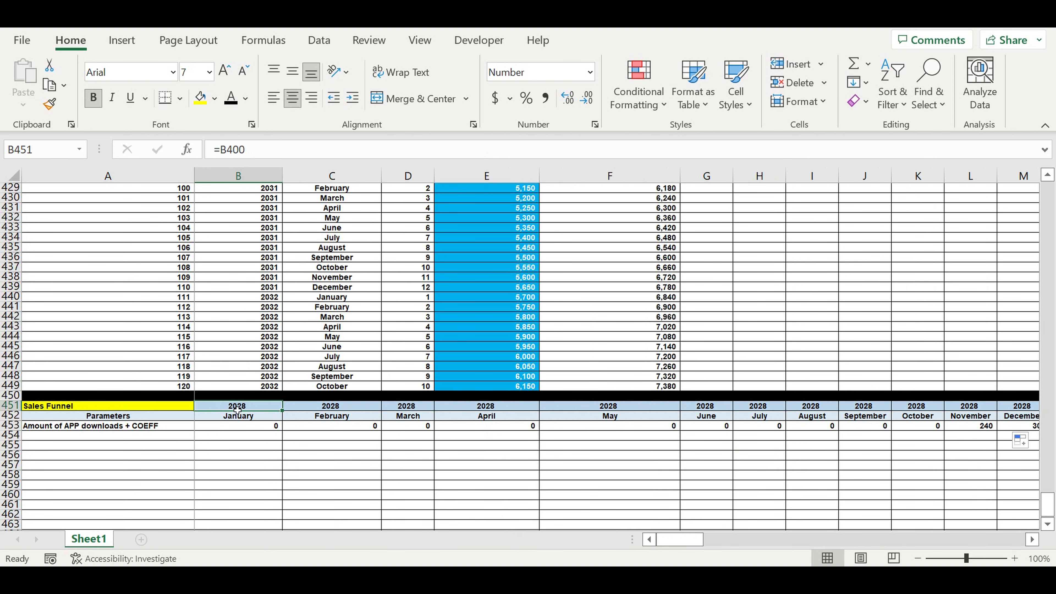
pyautogui.write('=')
pyautogui.scroll(20, 267, 382)
pyautogui.scroll(20, 267, 382)
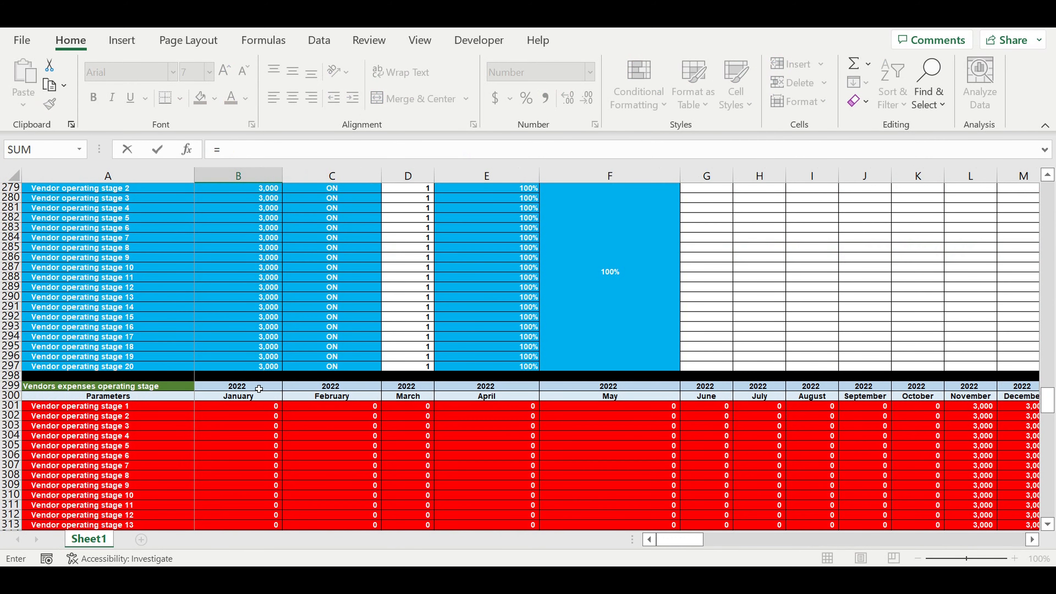
pyautogui.click(259, 389)
pyautogui.press('Return')
pyautogui.scroll(-4, 406, 435)
pyautogui.click(873, 478)
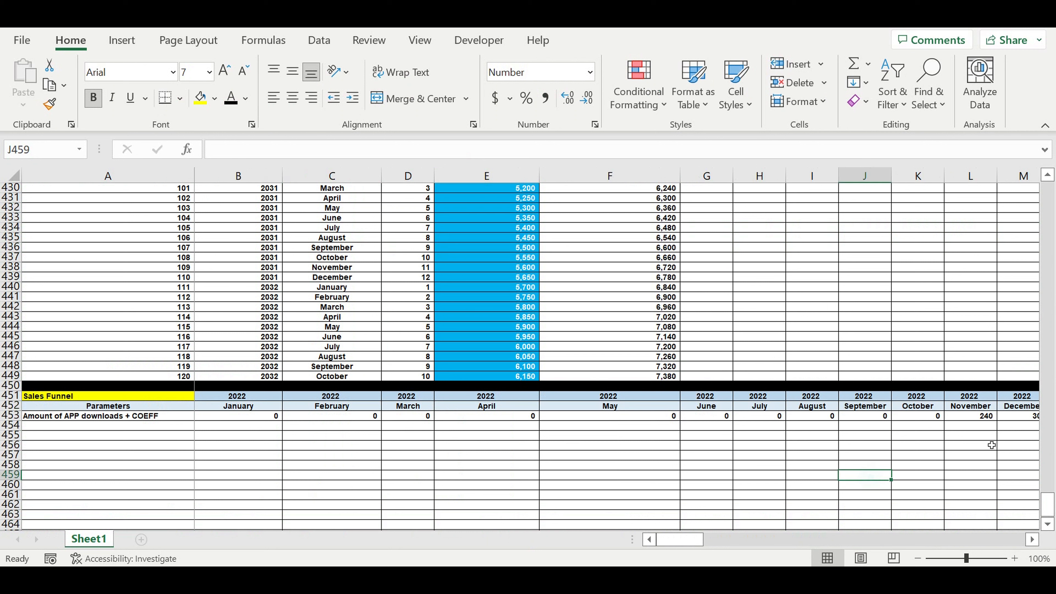
# - Examine the Sales Funnel downloads row from the November 2022 launch month through early 2026, including the formula in L453
pyautogui.click(987, 418)
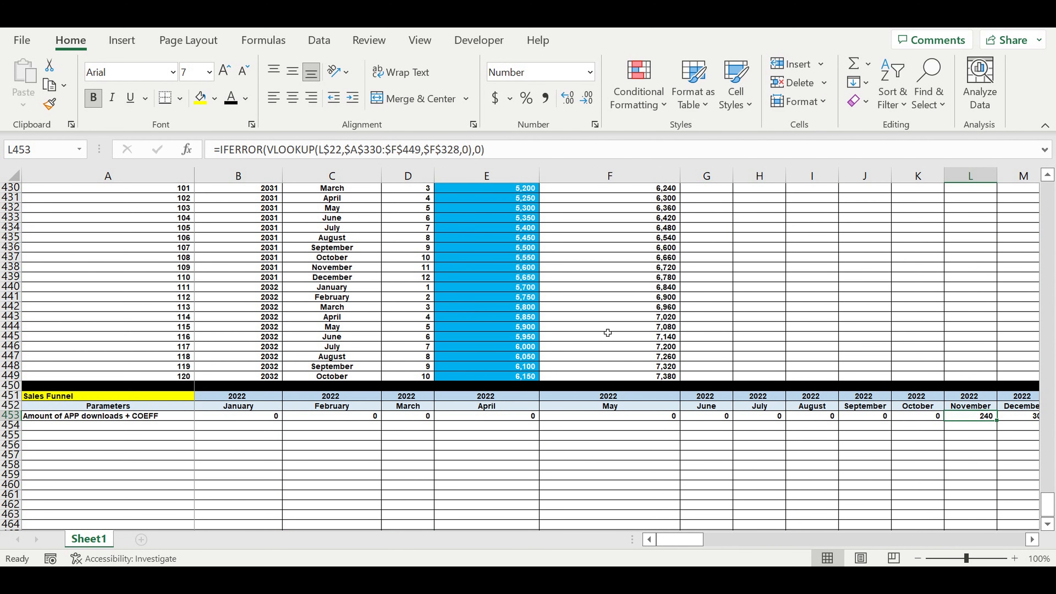
pyautogui.click(977, 418)
pyautogui.moveTo(977, 418)
pyautogui.mouseDown()
pyautogui.moveTo(1054, 421)
pyautogui.moveTo(961, 417)
pyautogui.mouseUp()
pyautogui.click(894, 438)
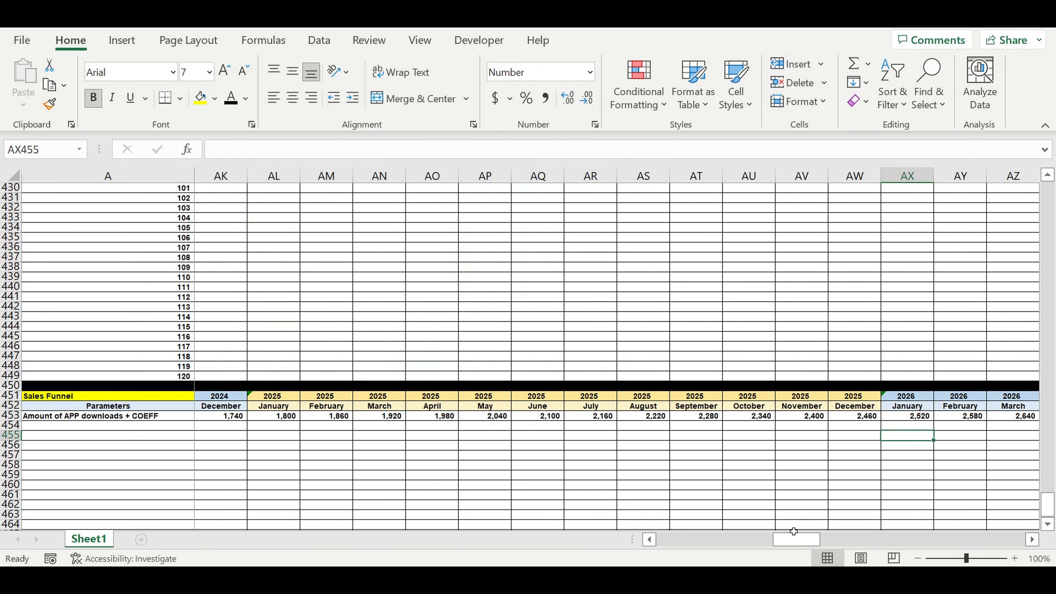
pyautogui.moveTo(801, 540); pyautogui.dragTo(620, 549)
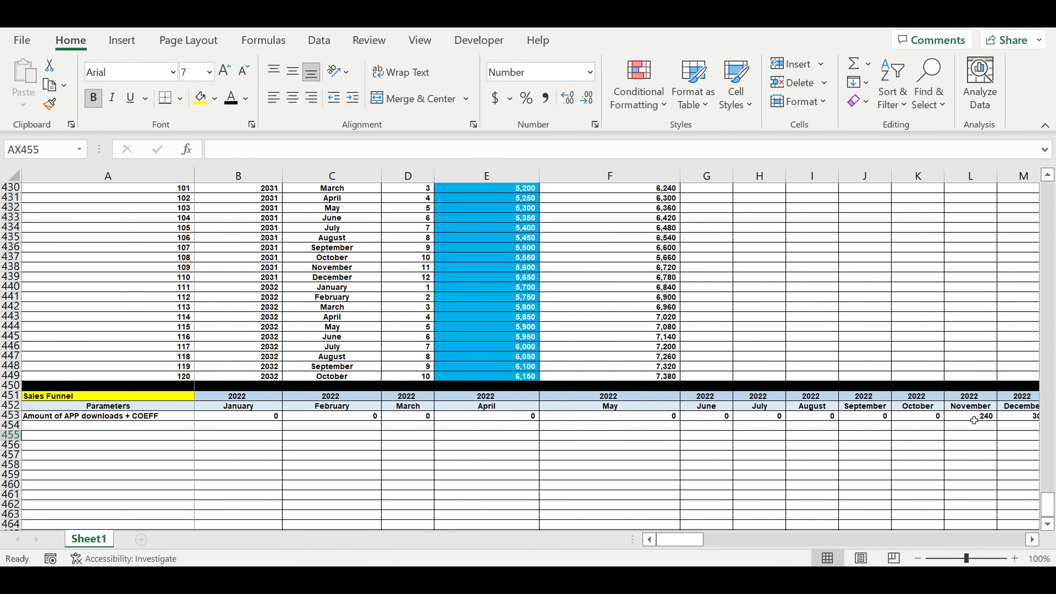
pyautogui.click(869, 418)
pyautogui.moveTo(868, 398); pyautogui.dragTo(869, 406)
# - Set the release date month in B16 to September
pyautogui.moveTo(1051, 508); pyautogui.dragTo(972, 130)
pyautogui.click(254, 337)
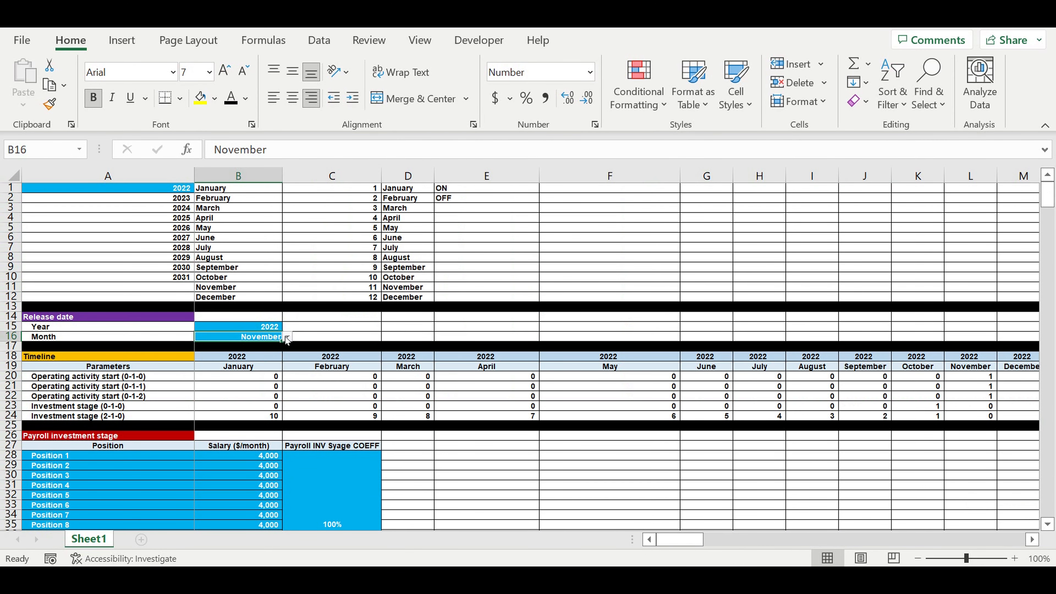
pyautogui.click(287, 337)
pyautogui.click(224, 394)
pyautogui.click(617, 478)
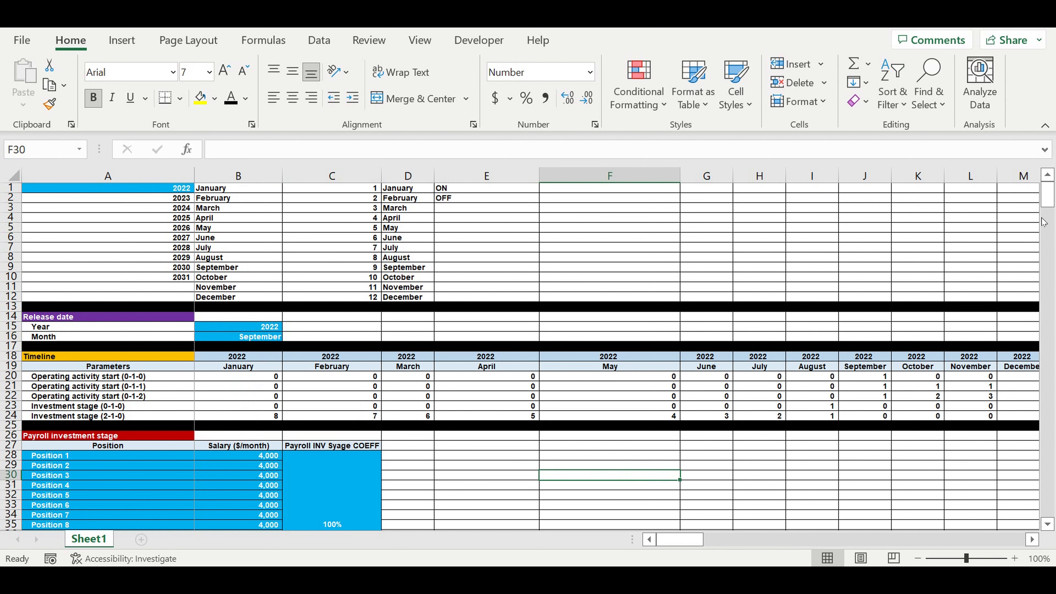
# - Check the Sales Funnel downloads row and the September 2022 formula in J453 against the changed release month
pyautogui.moveTo(1049, 197); pyautogui.dragTo(1052, 518)
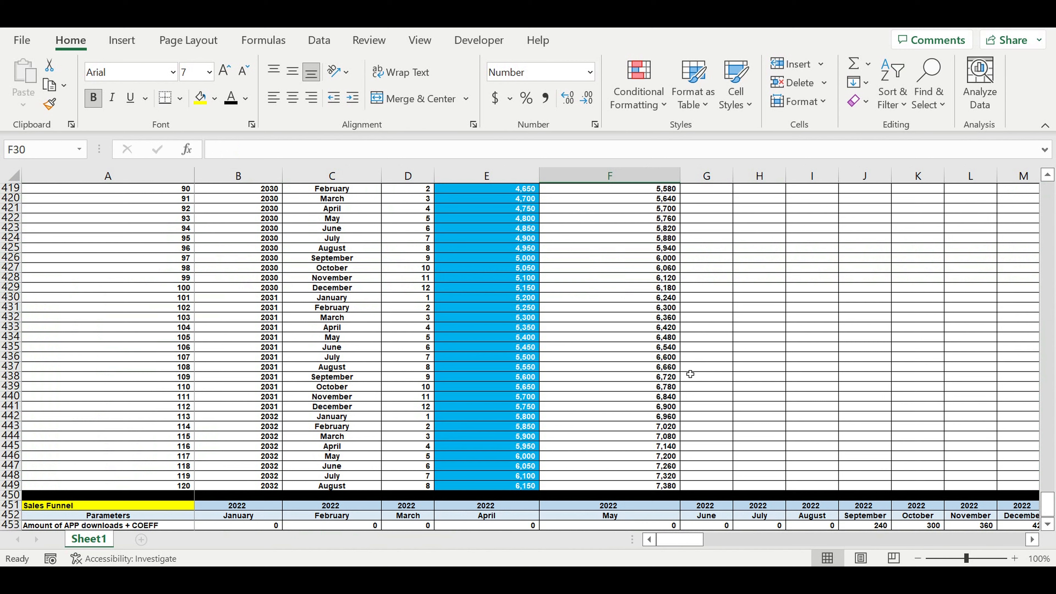
pyautogui.scroll(-5, 696, 367)
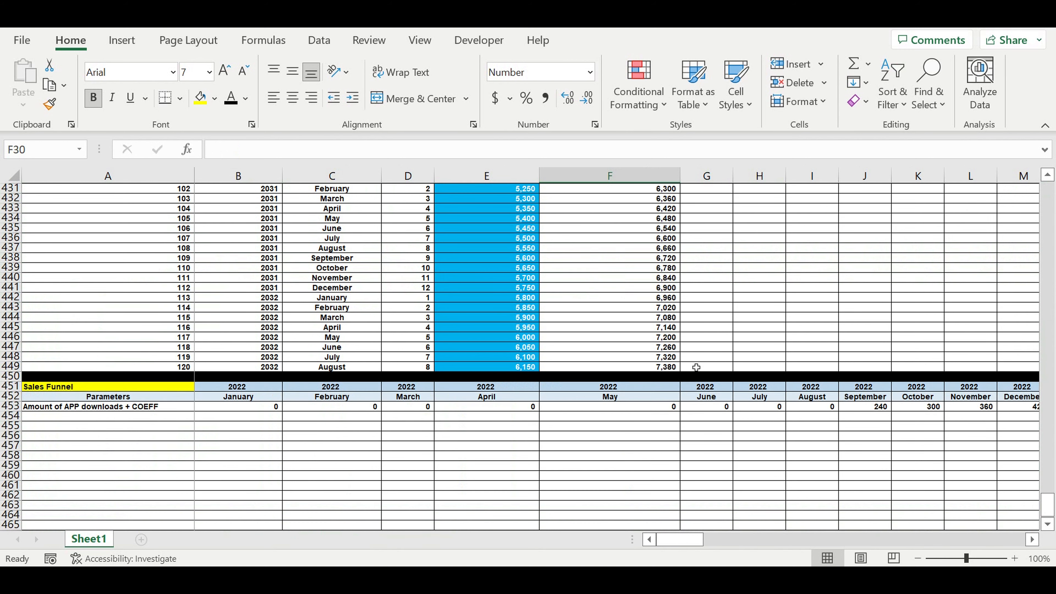
pyautogui.click(868, 409)
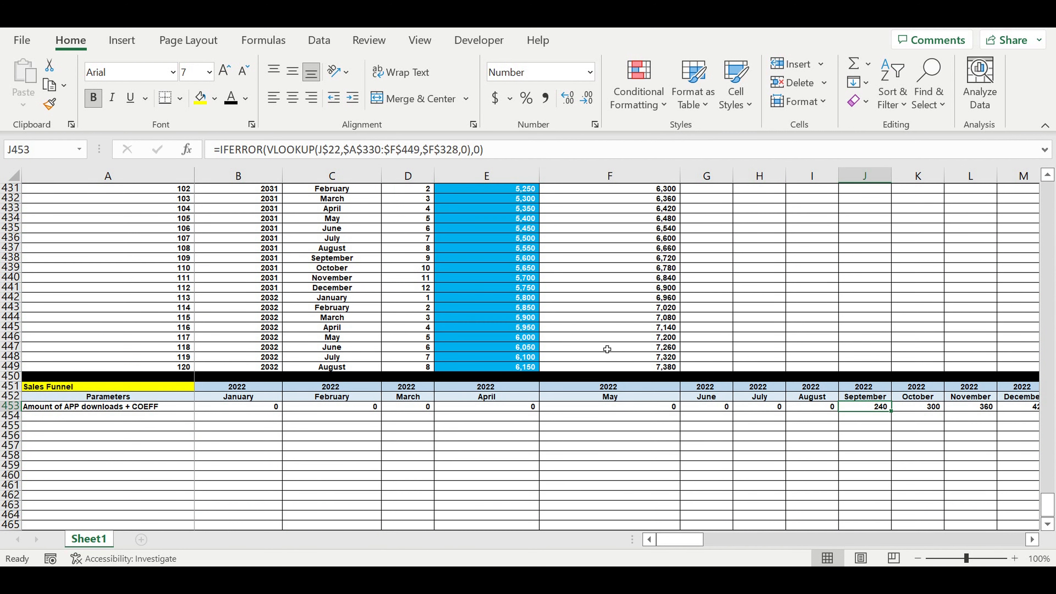
# - Review the 120-month table's app download inputs and coefficient-adjusted column, including the F341 formula, down to the Sales Funnel block
pyautogui.scroll(5, 641, 362)
pyautogui.scroll(18, 643, 356)
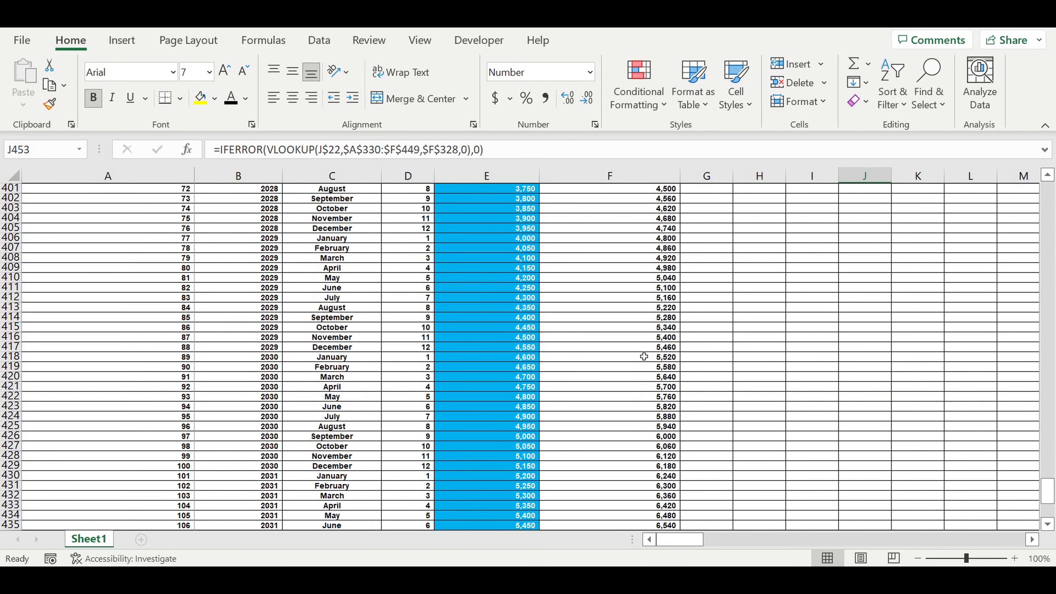
pyautogui.scroll(13, 637, 352)
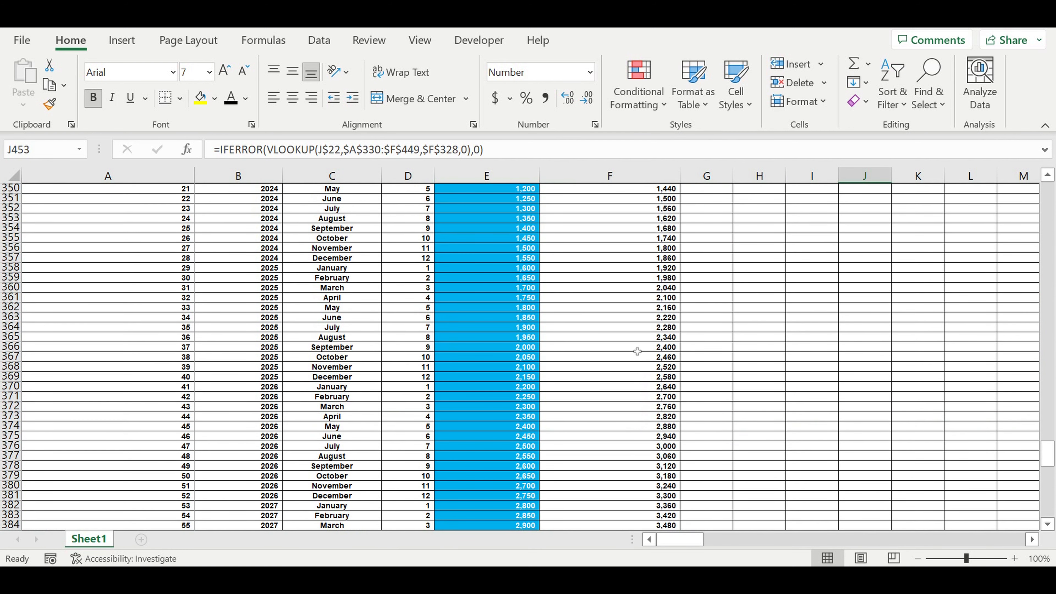
pyautogui.moveTo(500, 263); pyautogui.dragTo(512, 517)
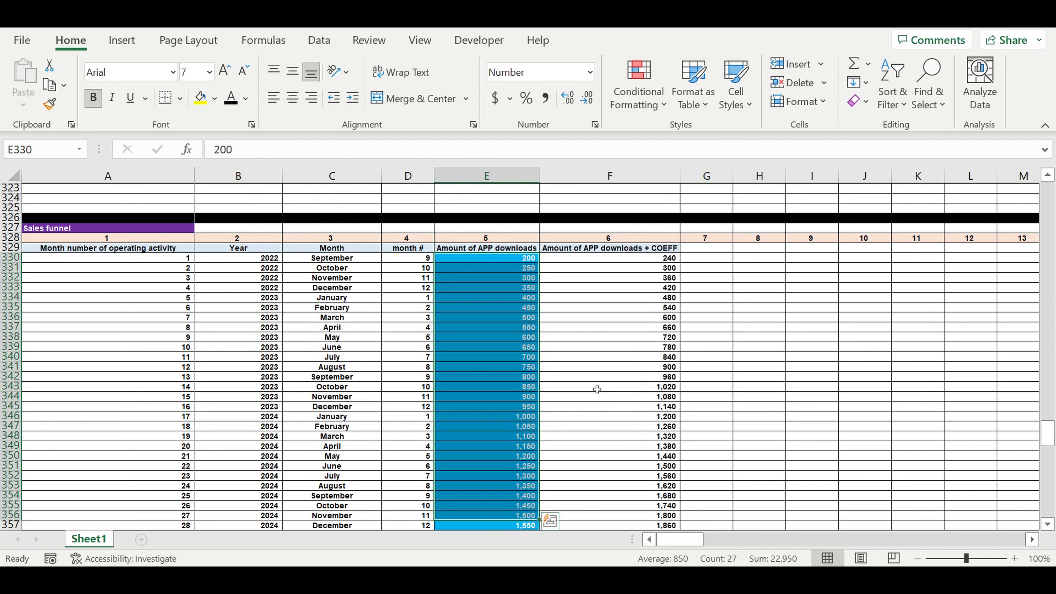
pyautogui.click(603, 367)
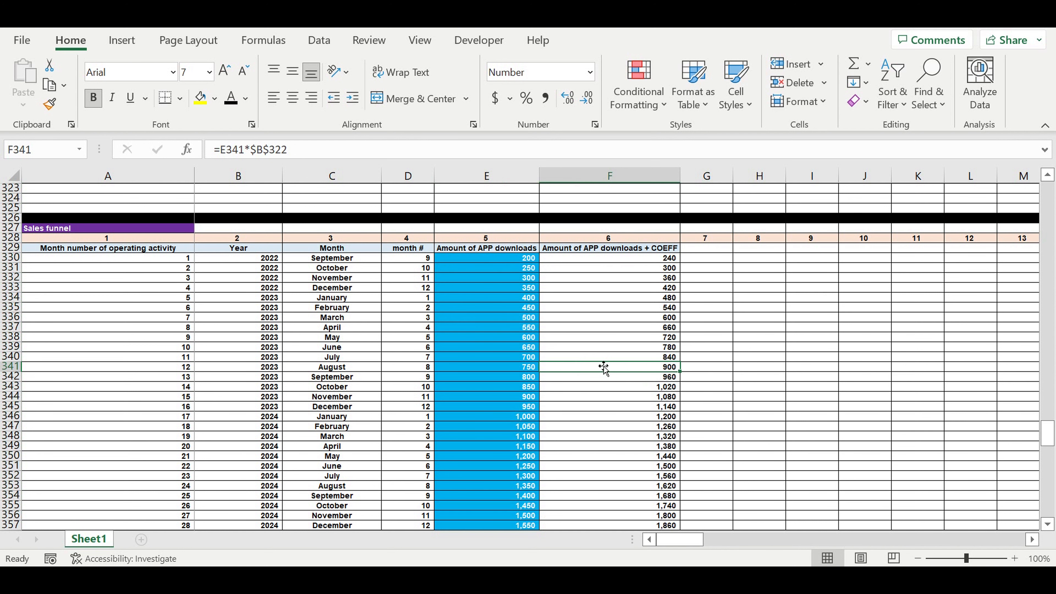
pyautogui.scroll(-15, 604, 367)
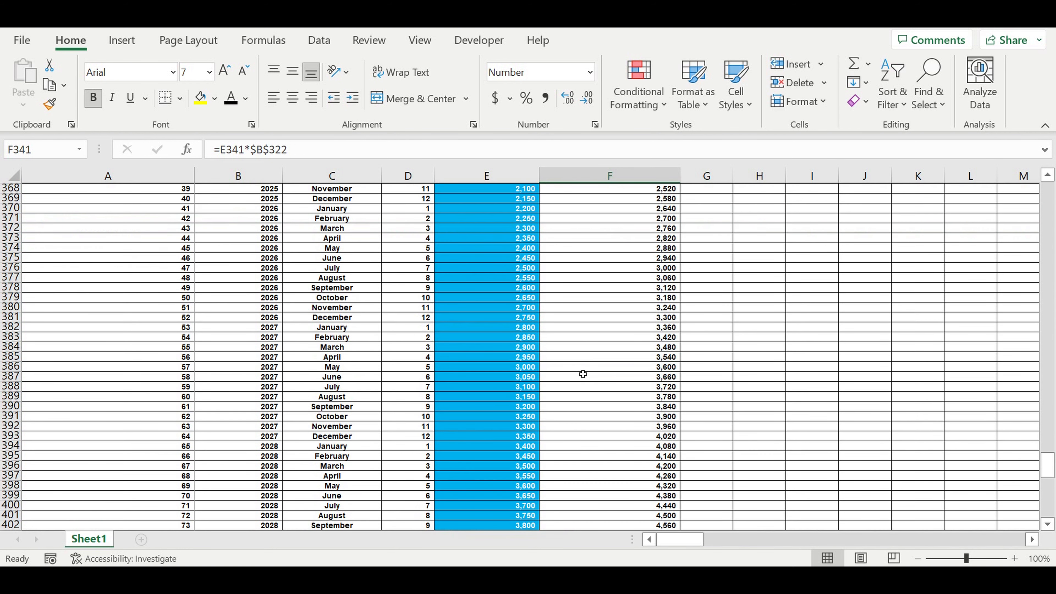
pyautogui.scroll(-4, 579, 377)
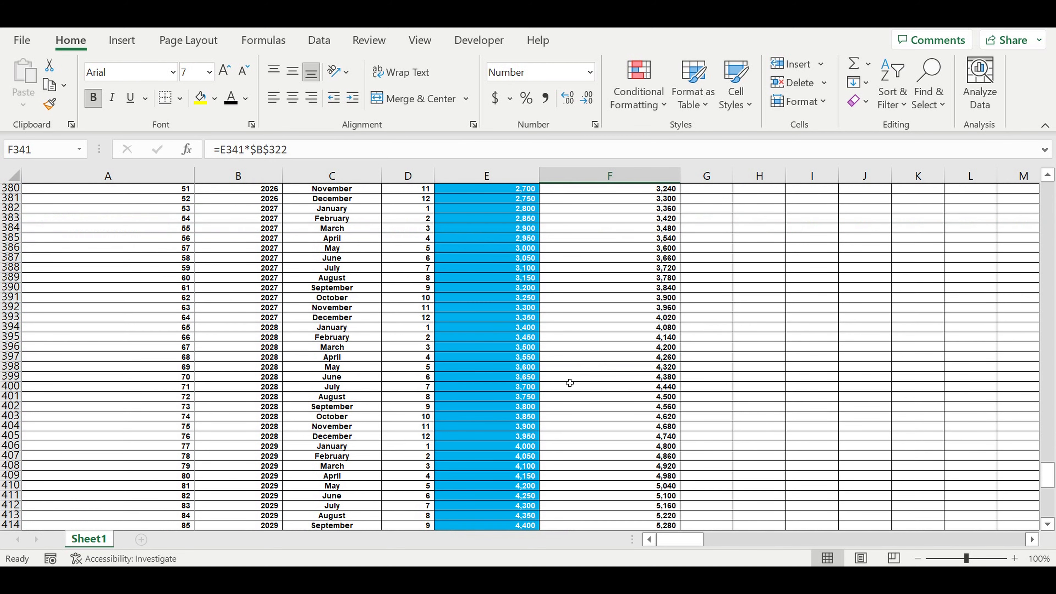
pyautogui.scroll(-16, 578, 376)
pyautogui.scroll(-5, 566, 382)
pyautogui.scroll(3, 567, 380)
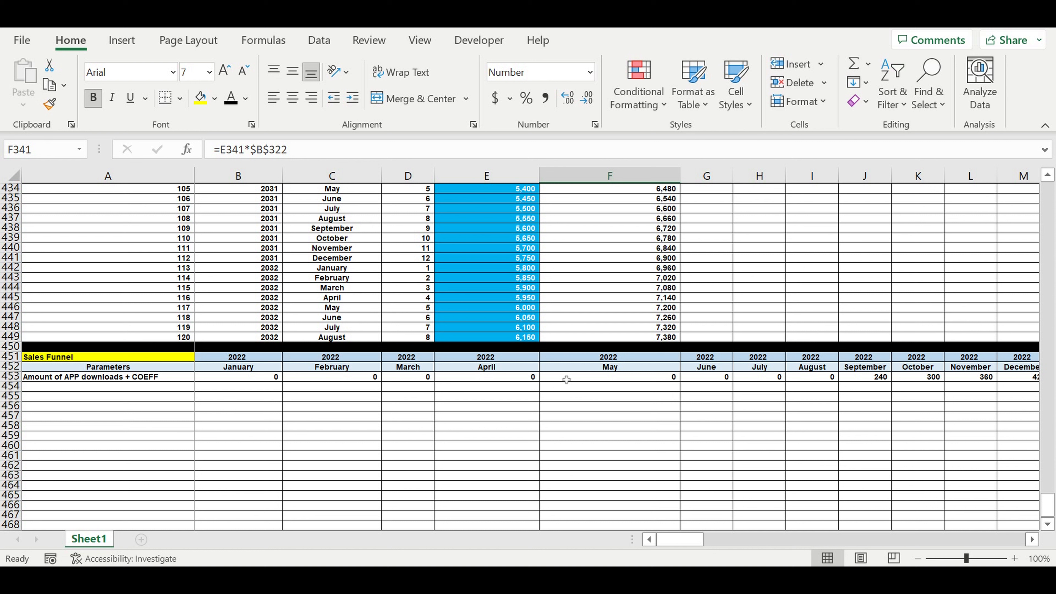